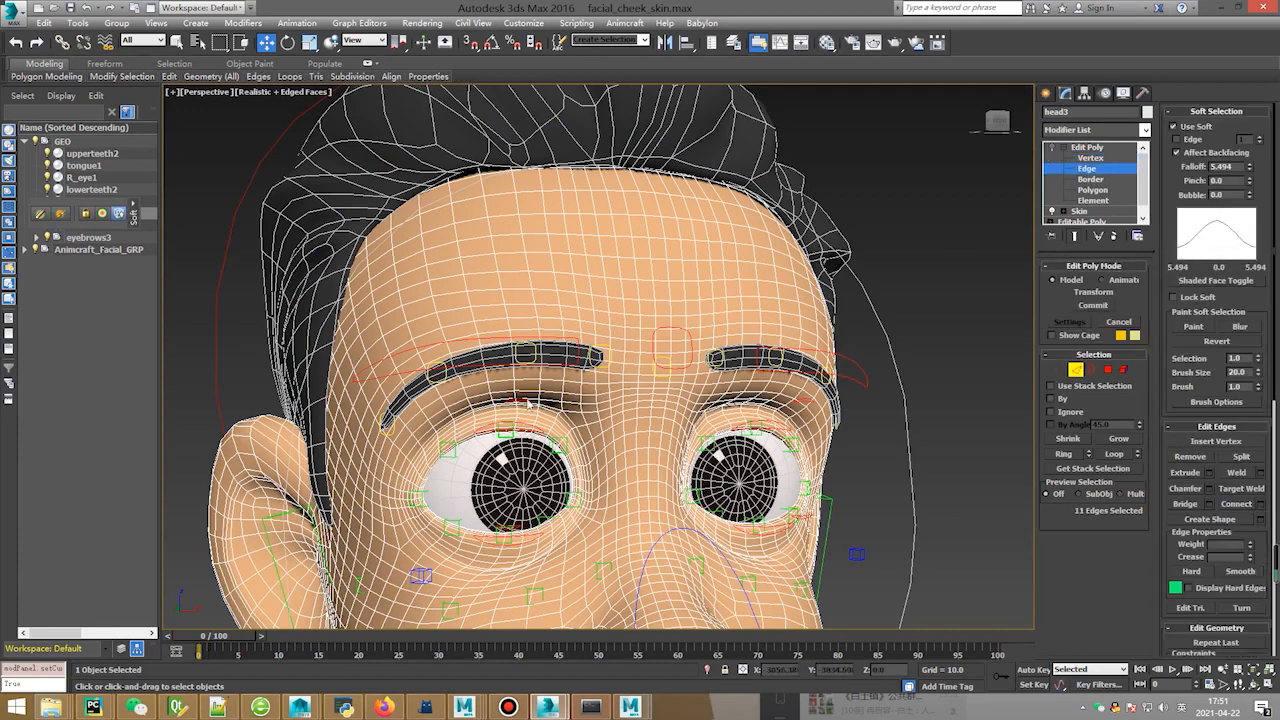
Switch to plain selection and return Edit Poly to the whole-object Top-level.
scroll(443, 425, "up", 3)
key("q")
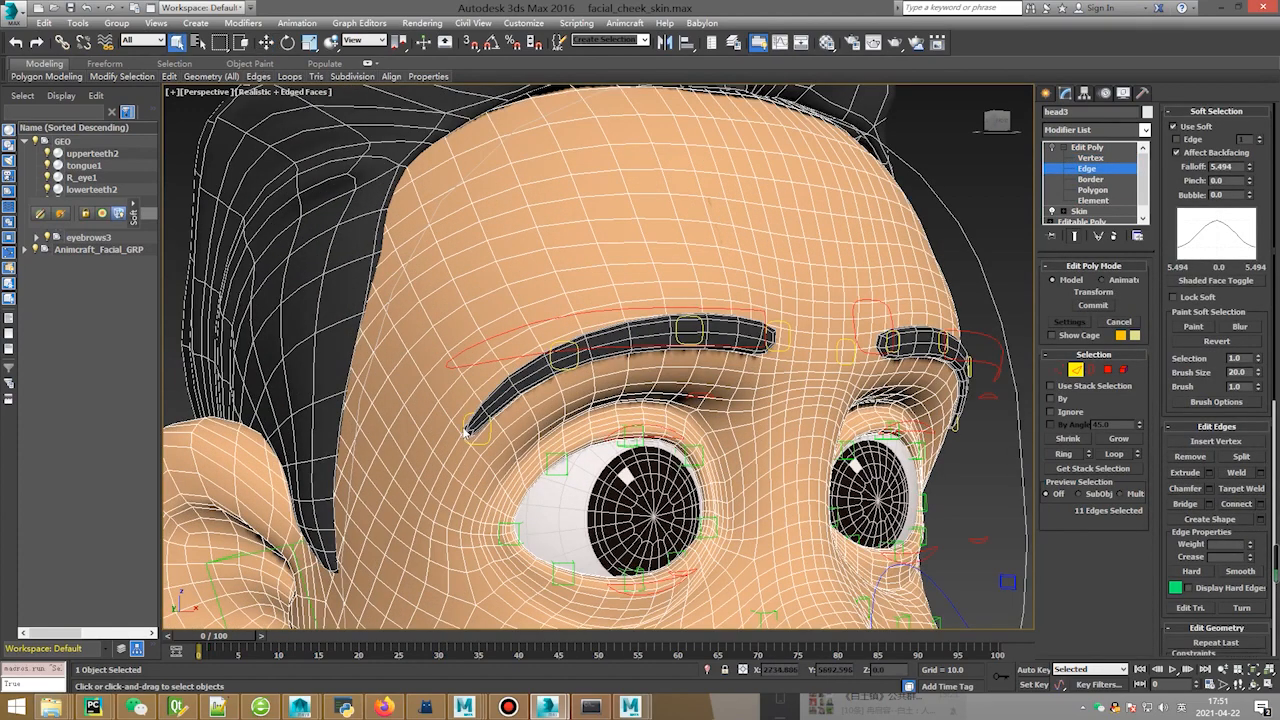
left_click(1051, 148)
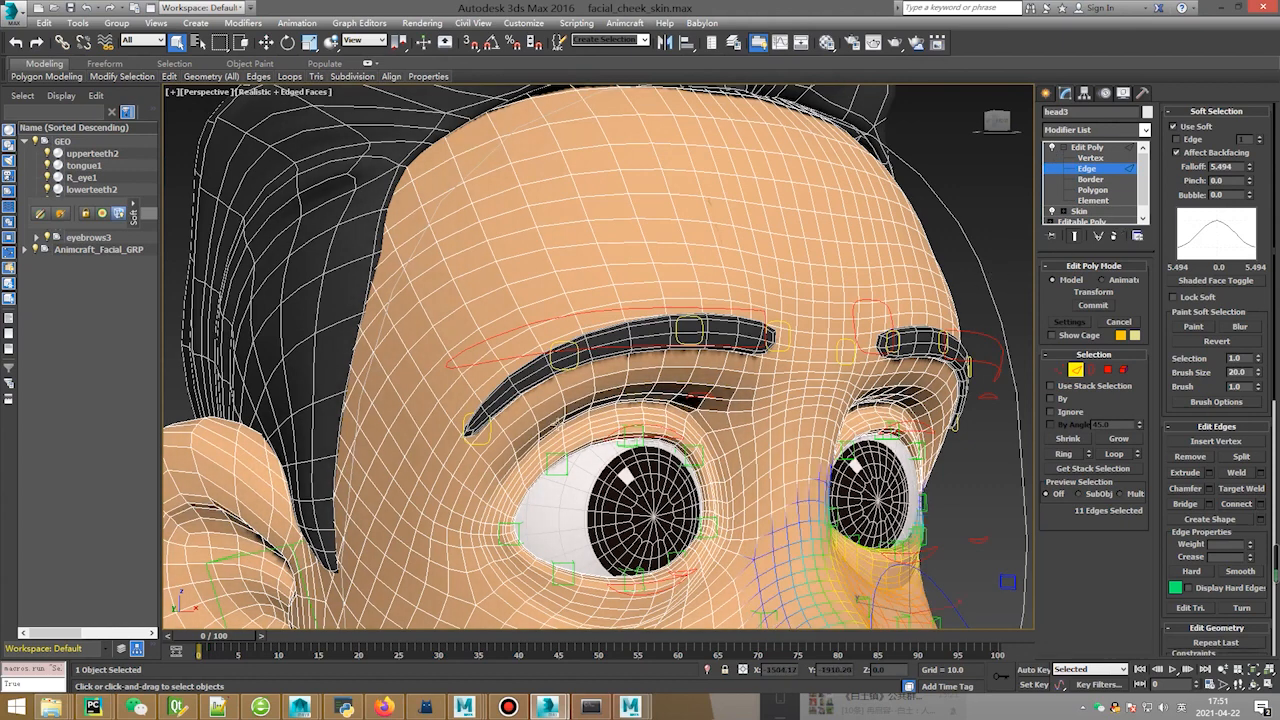
left_click(470, 425)
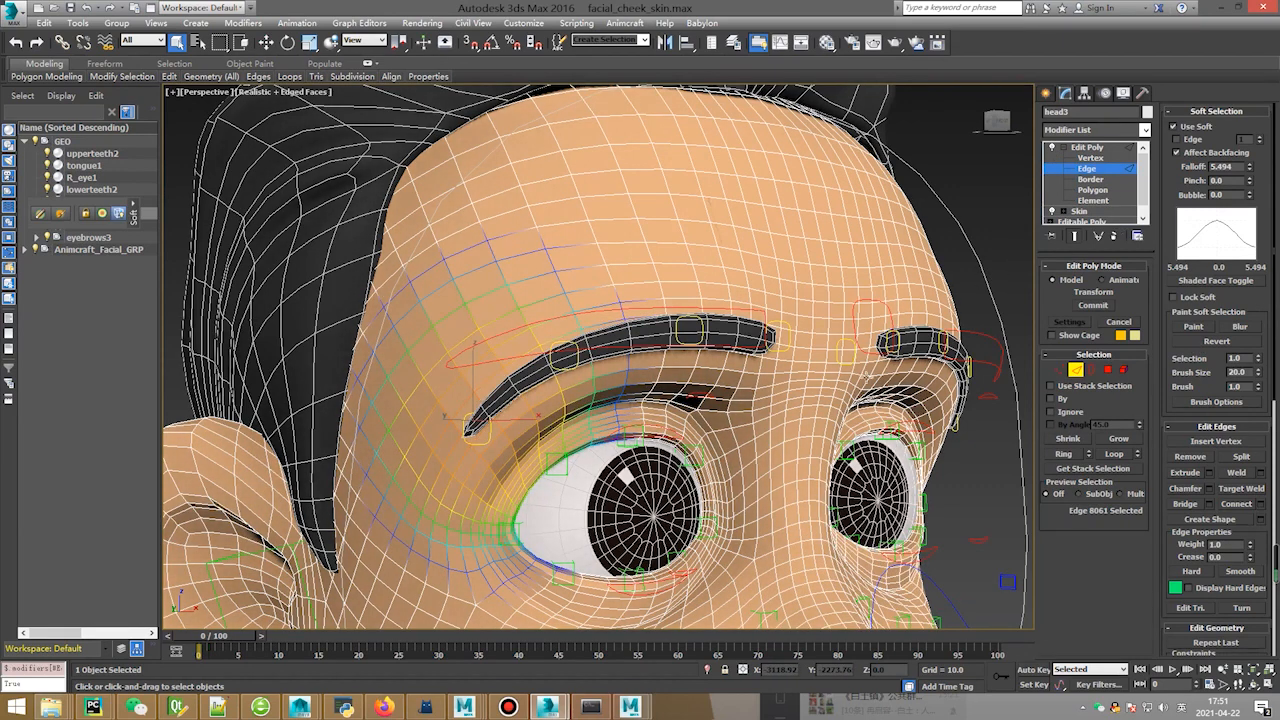
right_click(743, 262)
left_click(716, 247)
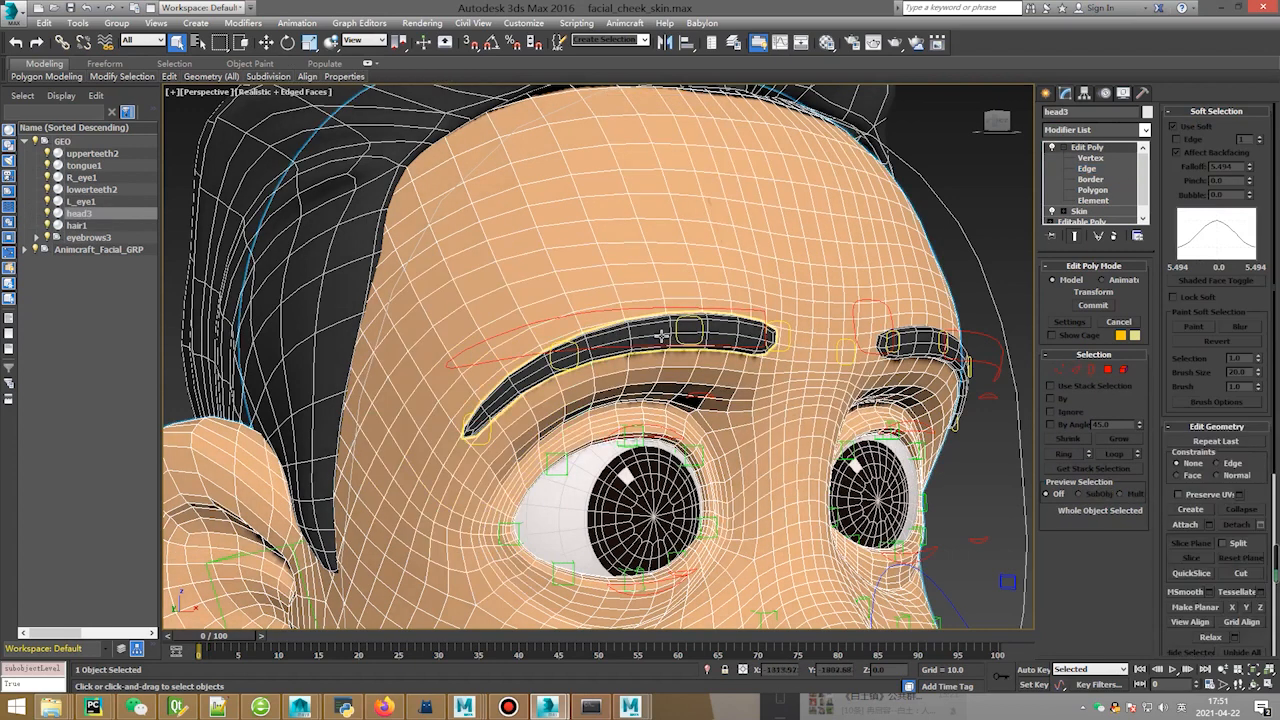
Hide the left and right eyebrow meshes, then select head3.
left_click(663, 334)
left_click(915, 346, "ctrl")
right_click(913, 343)
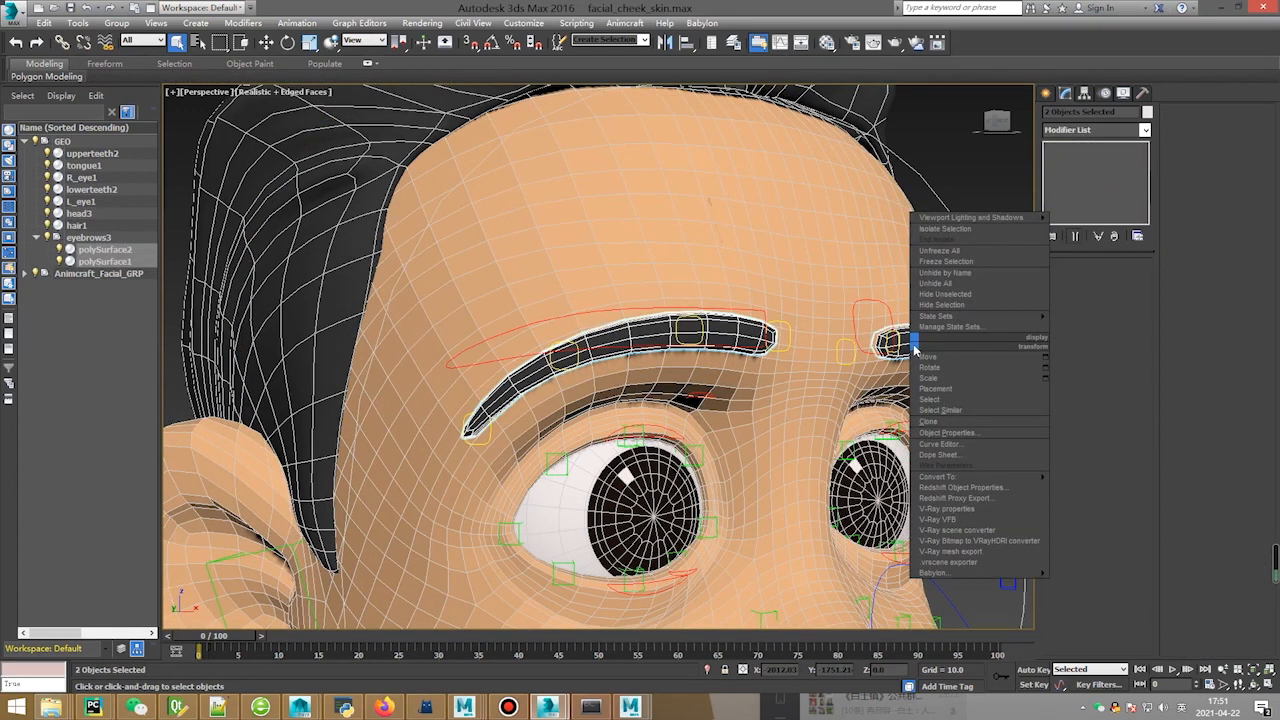
left_click(968, 304)
left_click(551, 403)
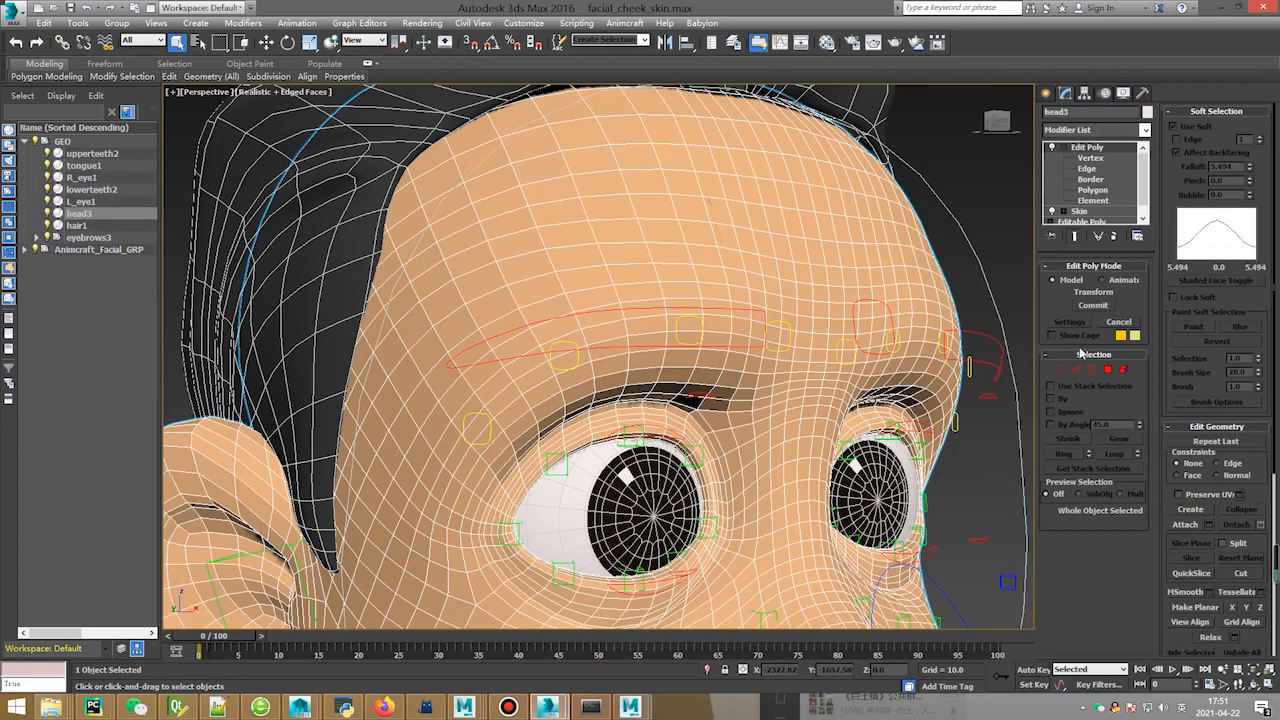
At edge level with Use Soft off, select a run of edges along the brow line.
left_click(1076, 370)
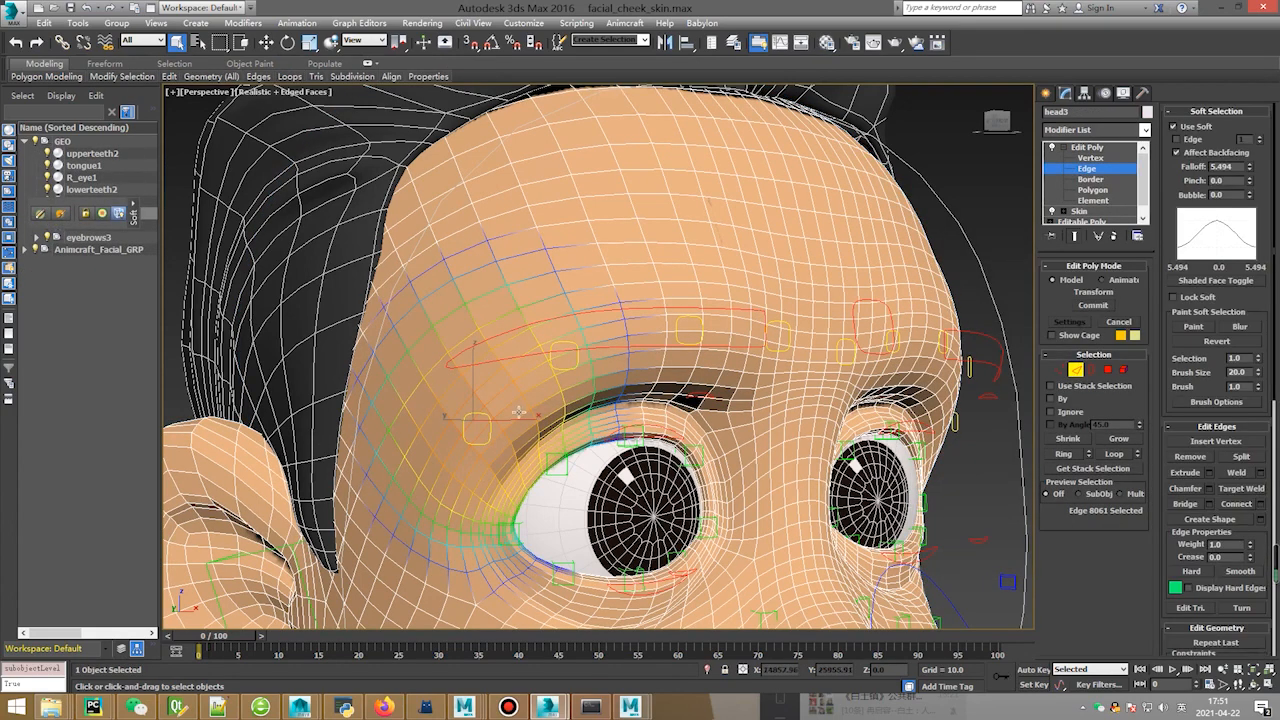
left_click(1175, 127)
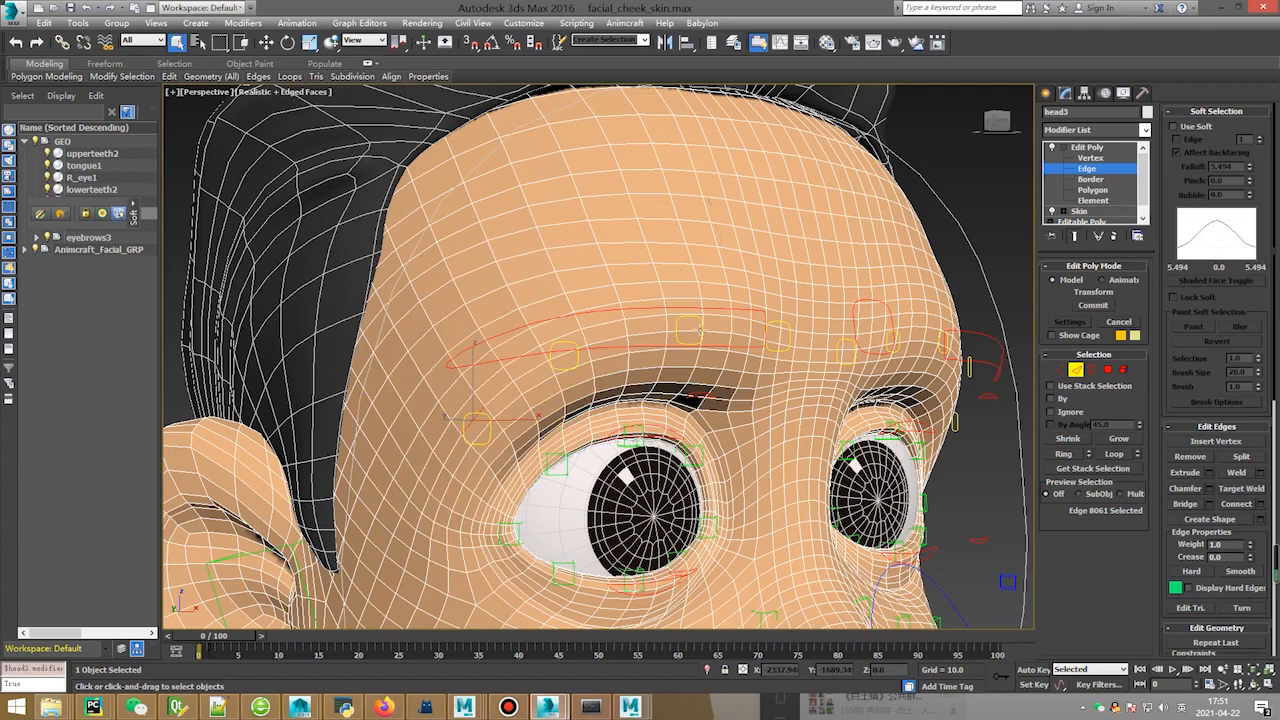
left_click(501, 392, "ctrl")
left_click(537, 369, "ctrl")
left_click(588, 345, "ctrl")
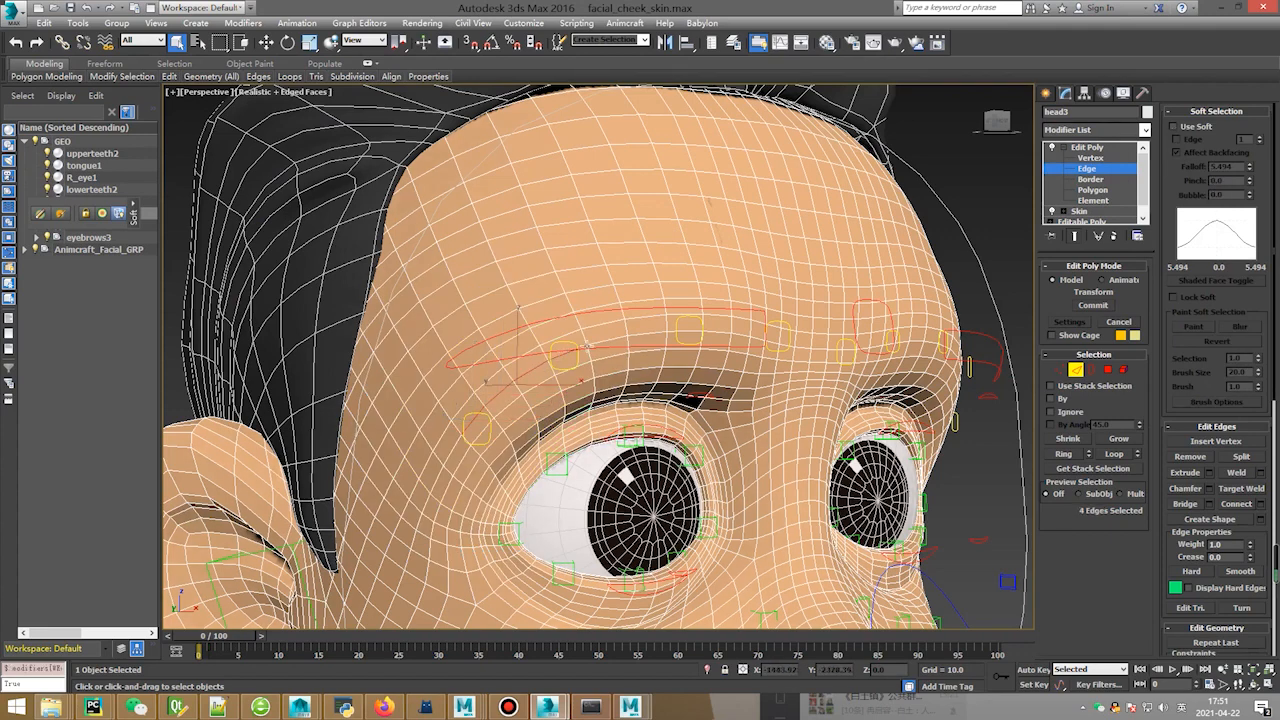
left_click(655, 338, "ctrl")
left_click(676, 328, "ctrl")
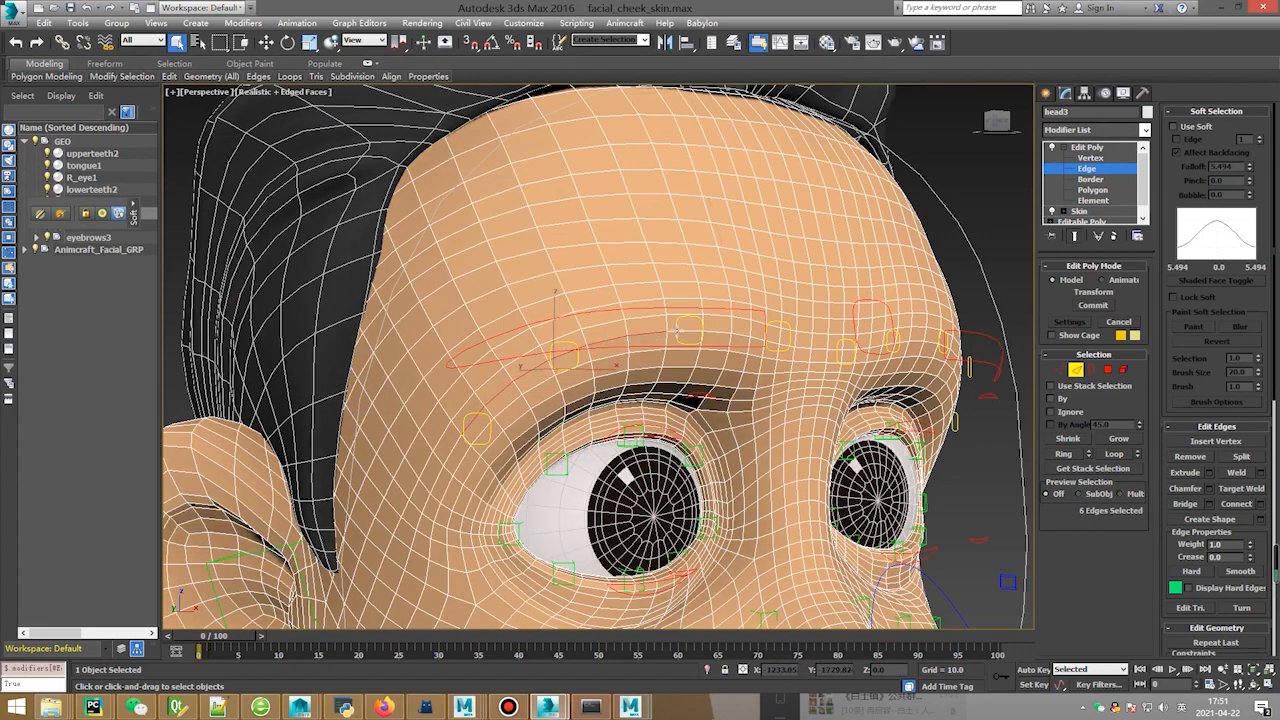
left_click(712, 332, "ctrl")
left_click(748, 336, "ctrl")
left_click(762, 337, "ctrl")
left_click(782, 340, "ctrl")
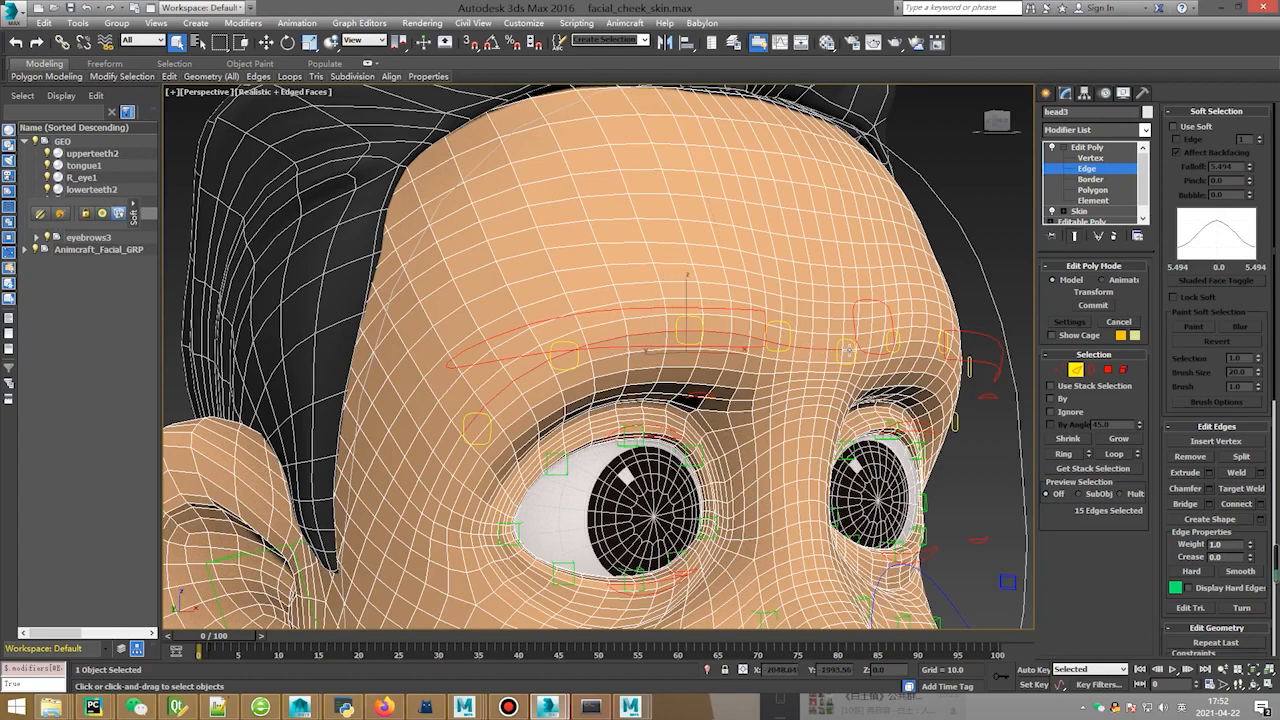
From a frontal view, add the remaining brow edges to reach 28 selected.
middle_click_drag(655, 350, 637, 393, "alt")
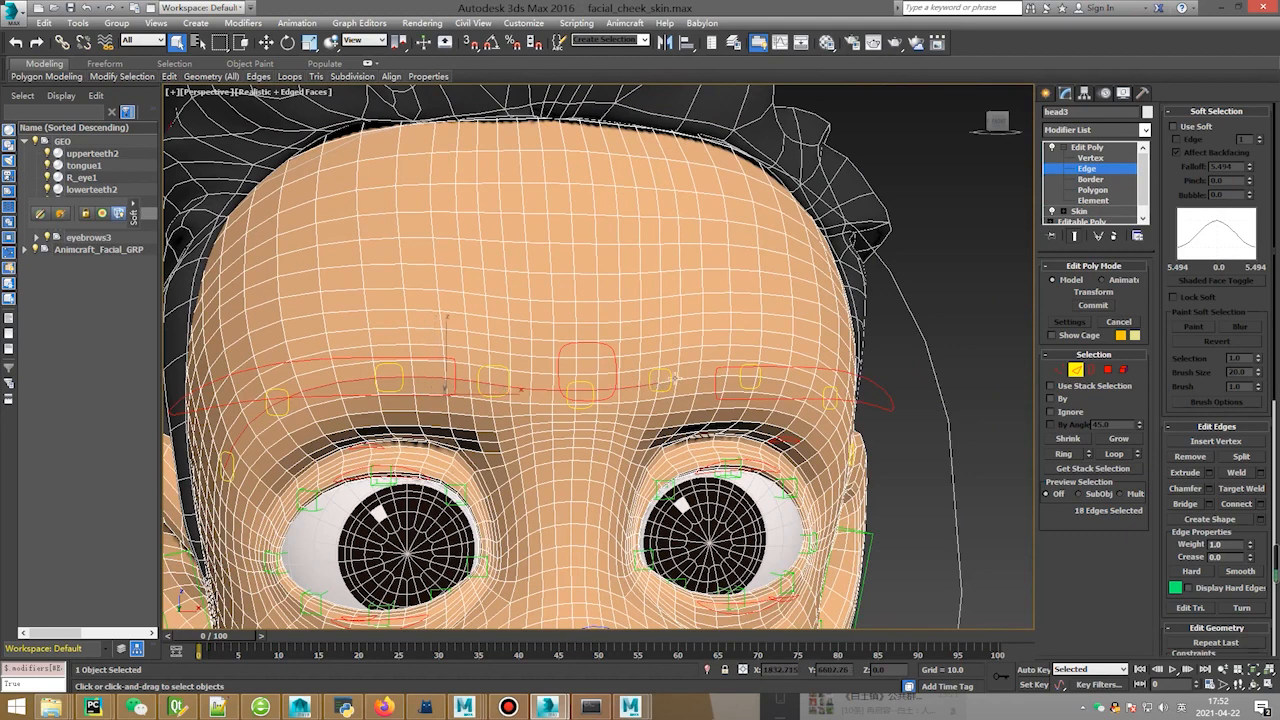
left_click(664, 381, "ctrl")
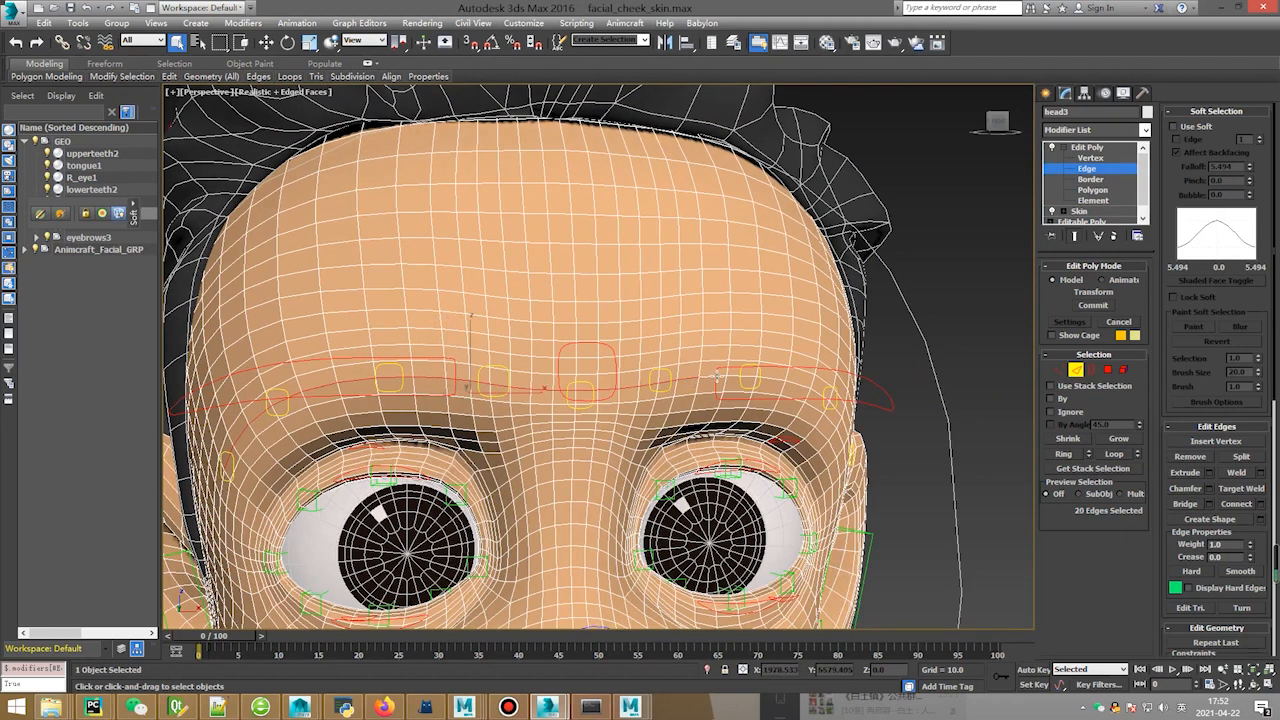
left_click(738, 378, "ctrl")
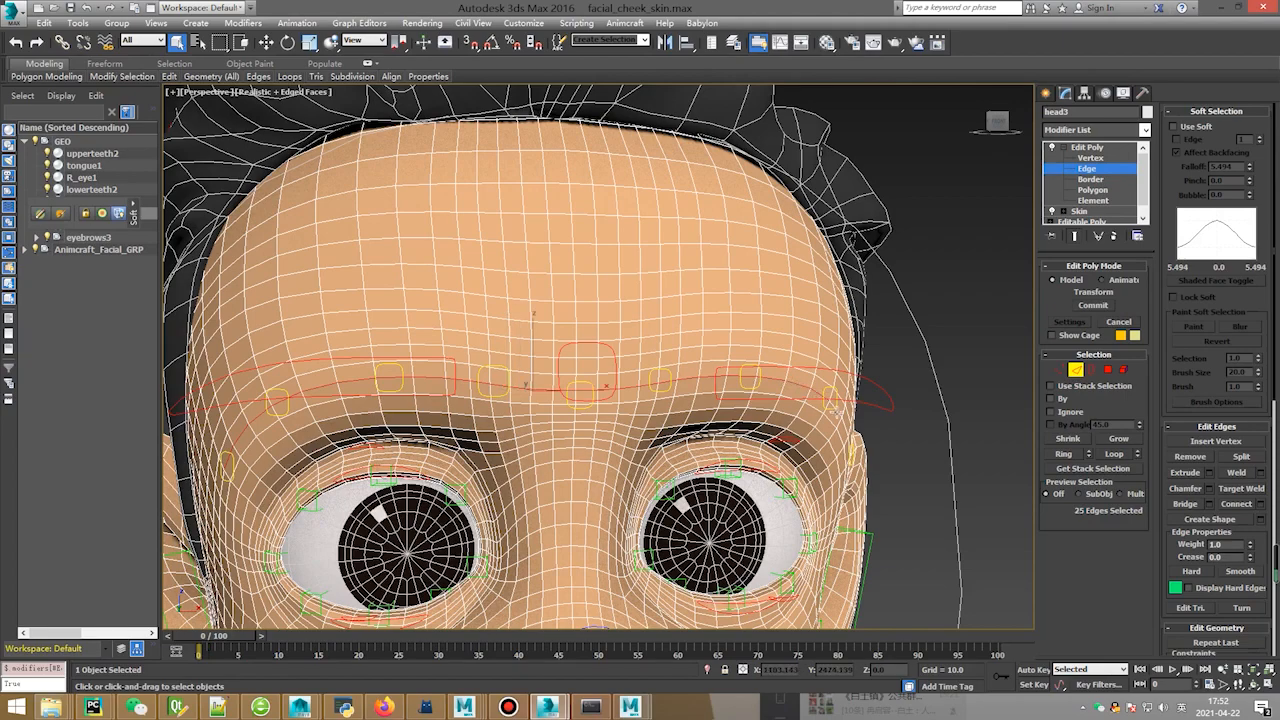
left_click(617, 386, "ctrl")
middle_click_drag(617, 386, 823, 421, "alt")
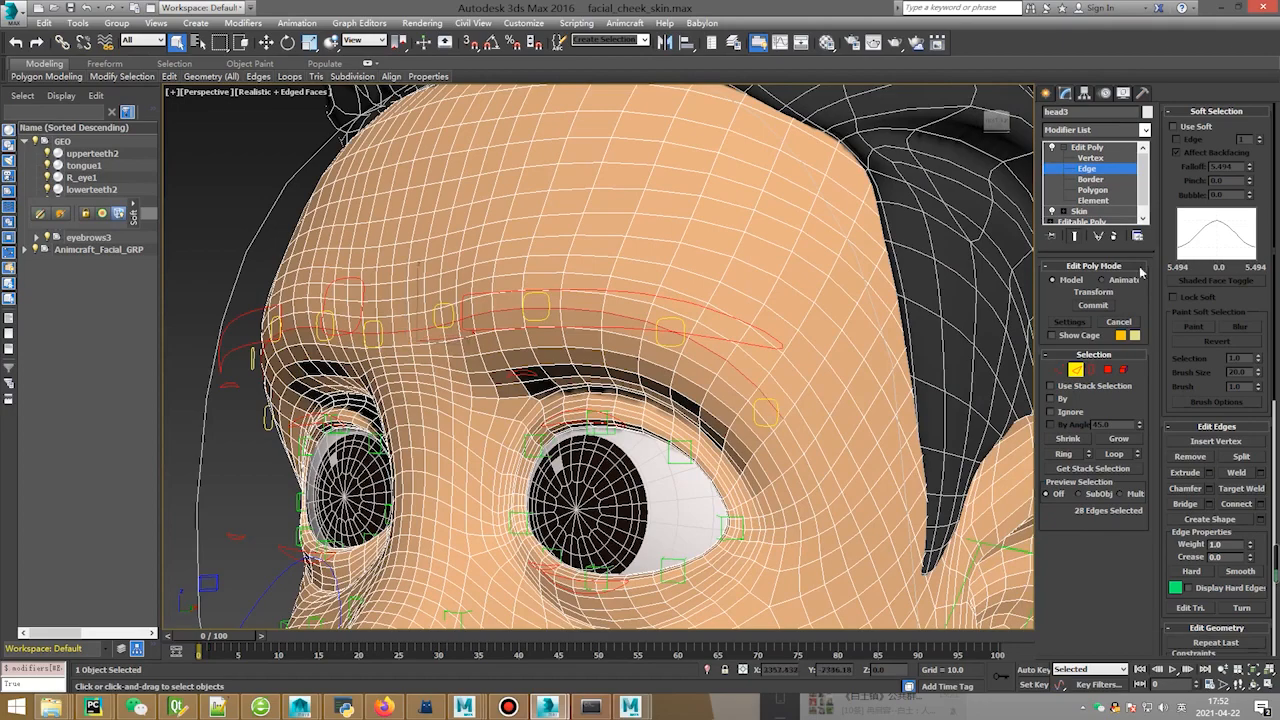
Re-enable soft selection and tune the falloff from 2.802 up to about 3.5.
left_click(1185, 130)
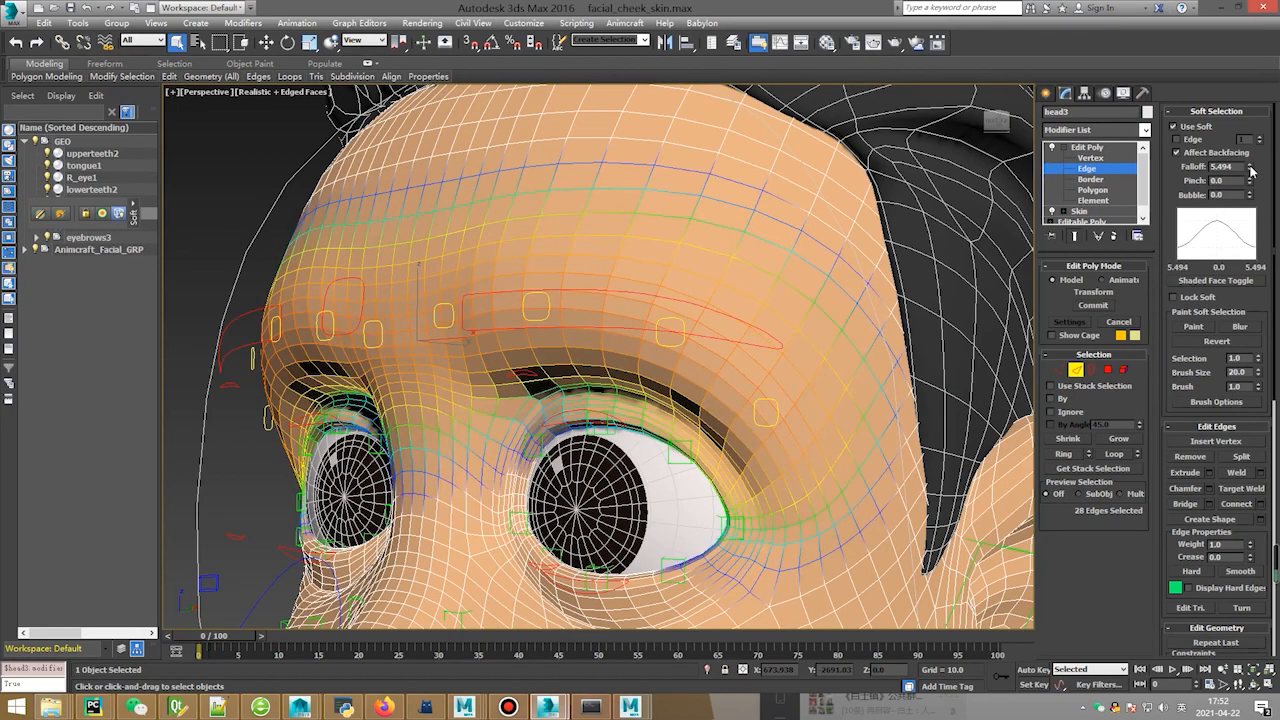
left_click_drag(1250, 172, 1250, 197)
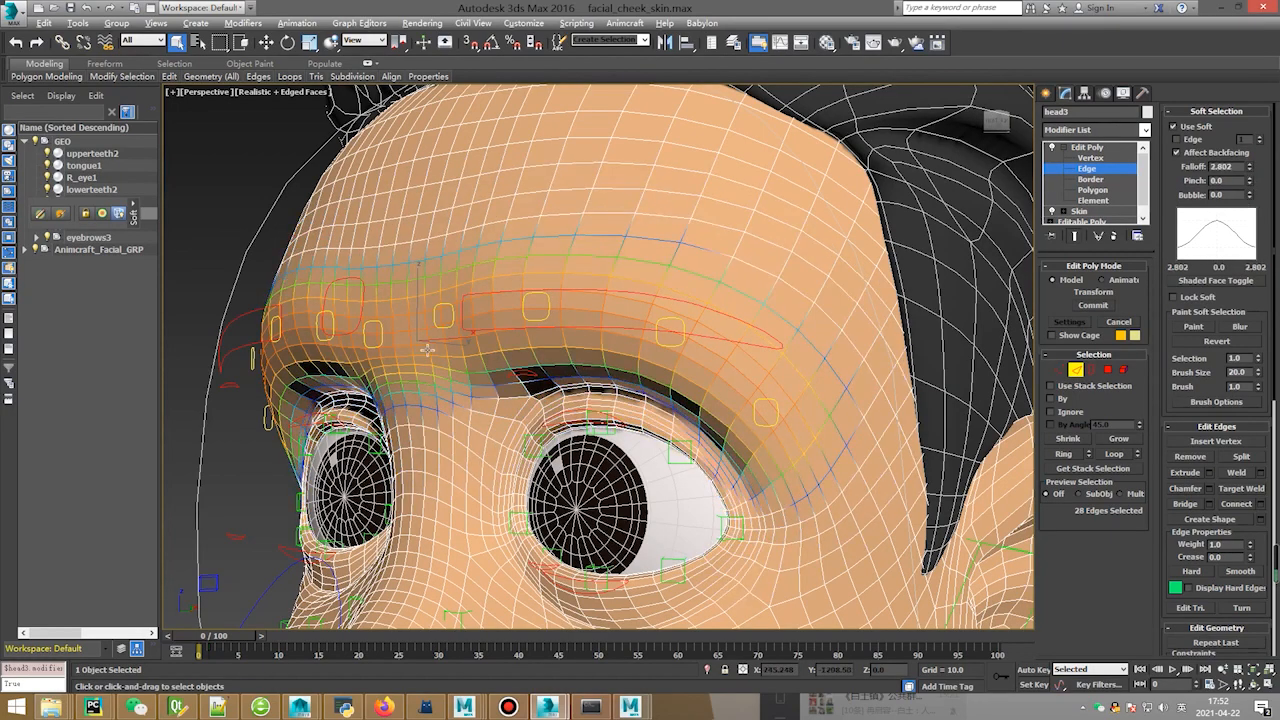
middle_click_drag(427, 349, 612, 327, "alt")
left_click_drag(1250, 172, 1250, 164)
middle_click_drag(545, 312, 575, 342)
Test-move the brow, cancel it, set falloff to 3.923, and raise the Face Rig Editor.
key("w")
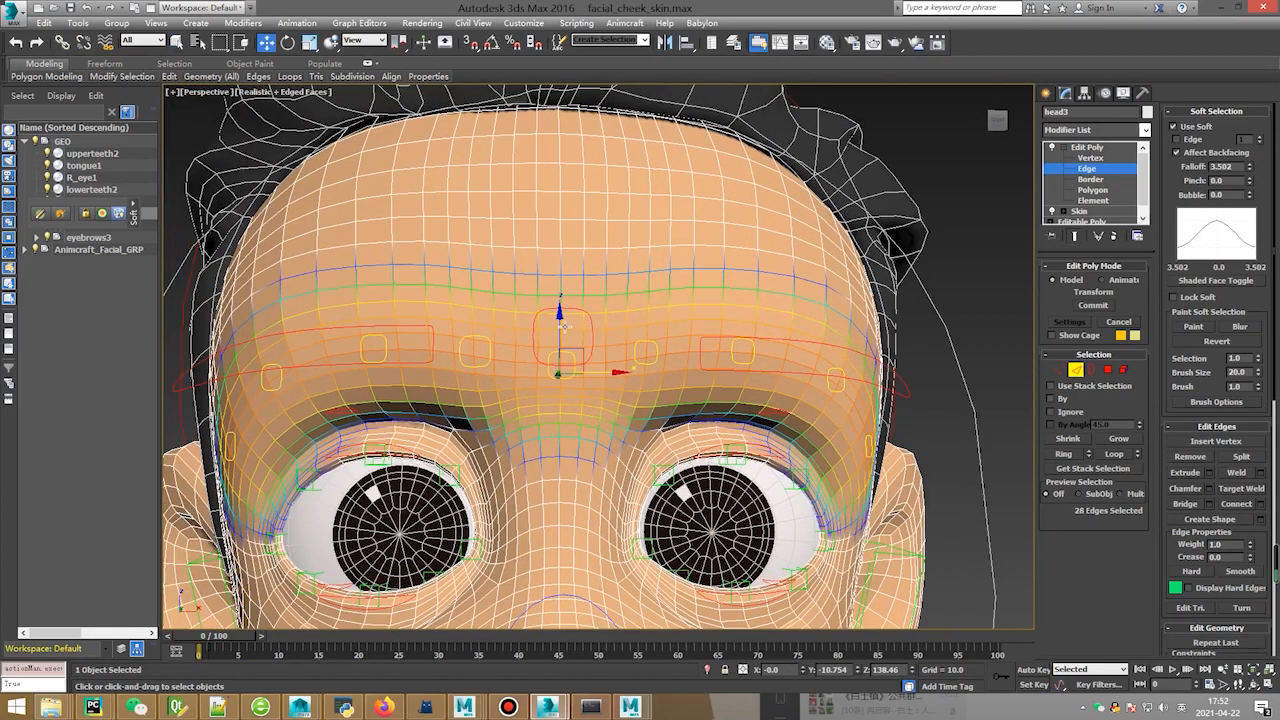
left_click_drag(559, 313, 586, 195)
right_click(586, 195)
left_click_drag(1249, 171, 1250, 163)
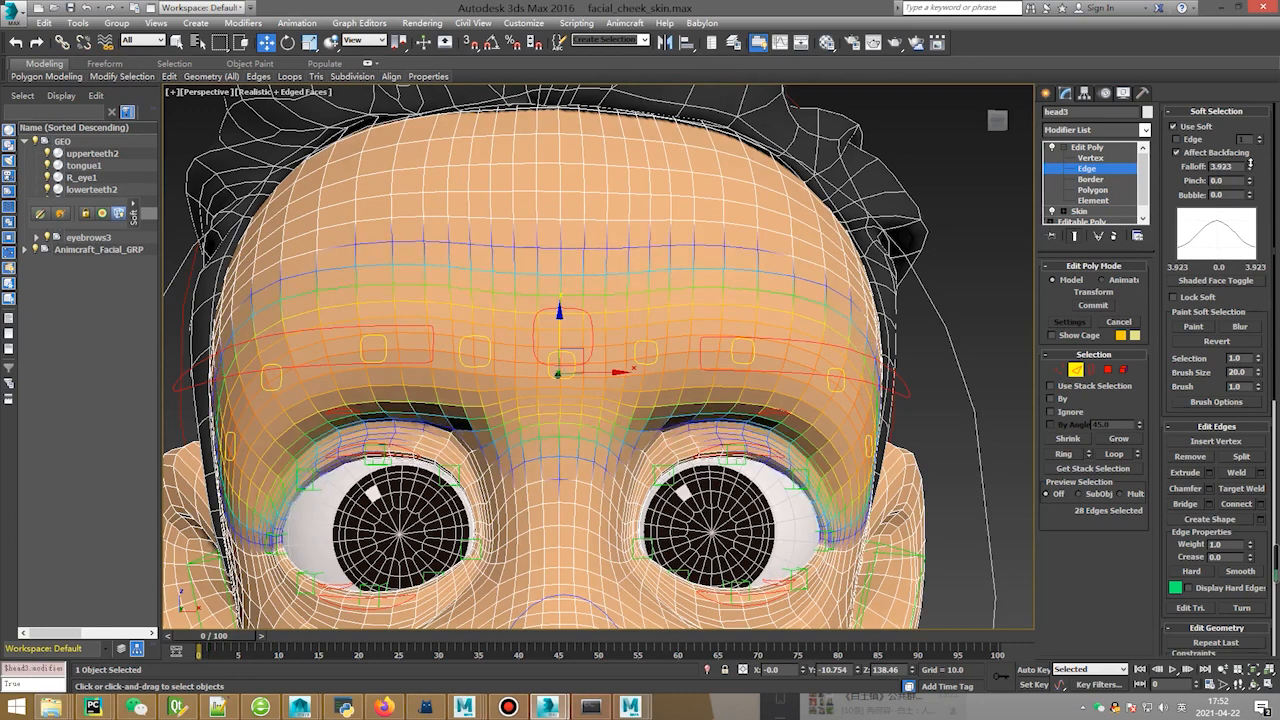
mouse_move(548, 706)
left_click(618, 640)
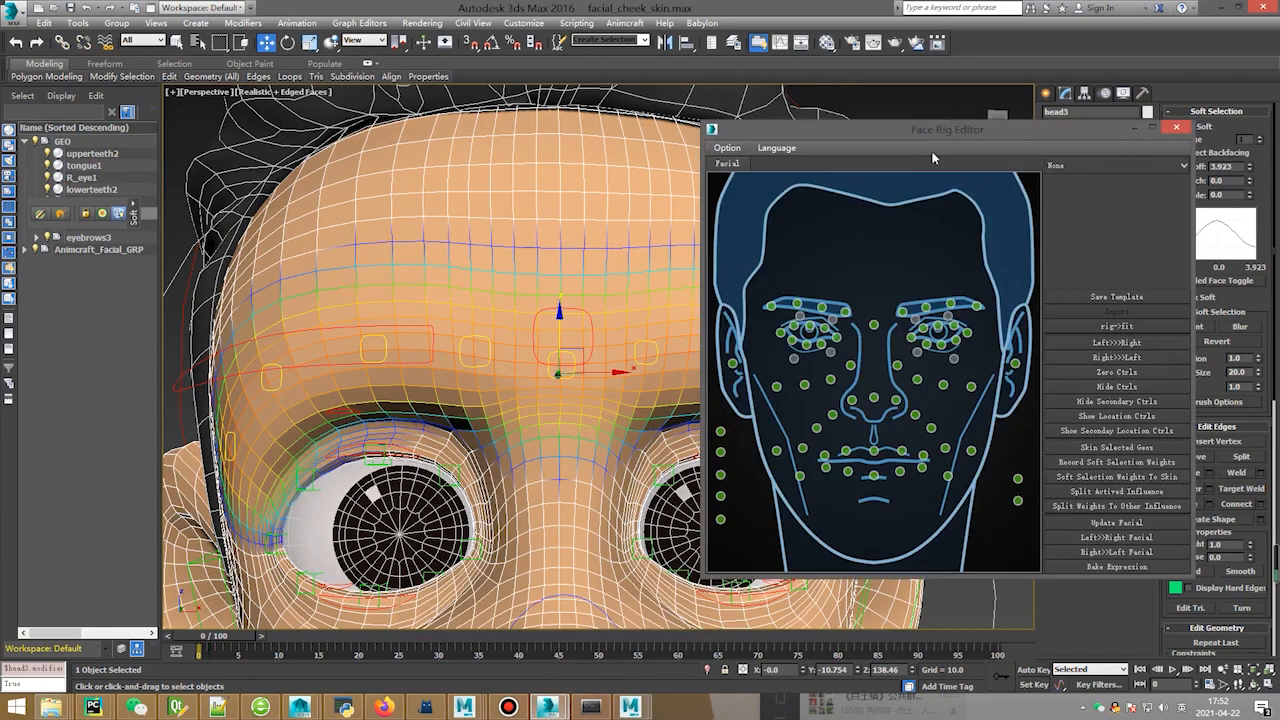
Record the brow soft-selection weights in the Face Rig Editor.
left_click_drag(966, 134, 932, 136)
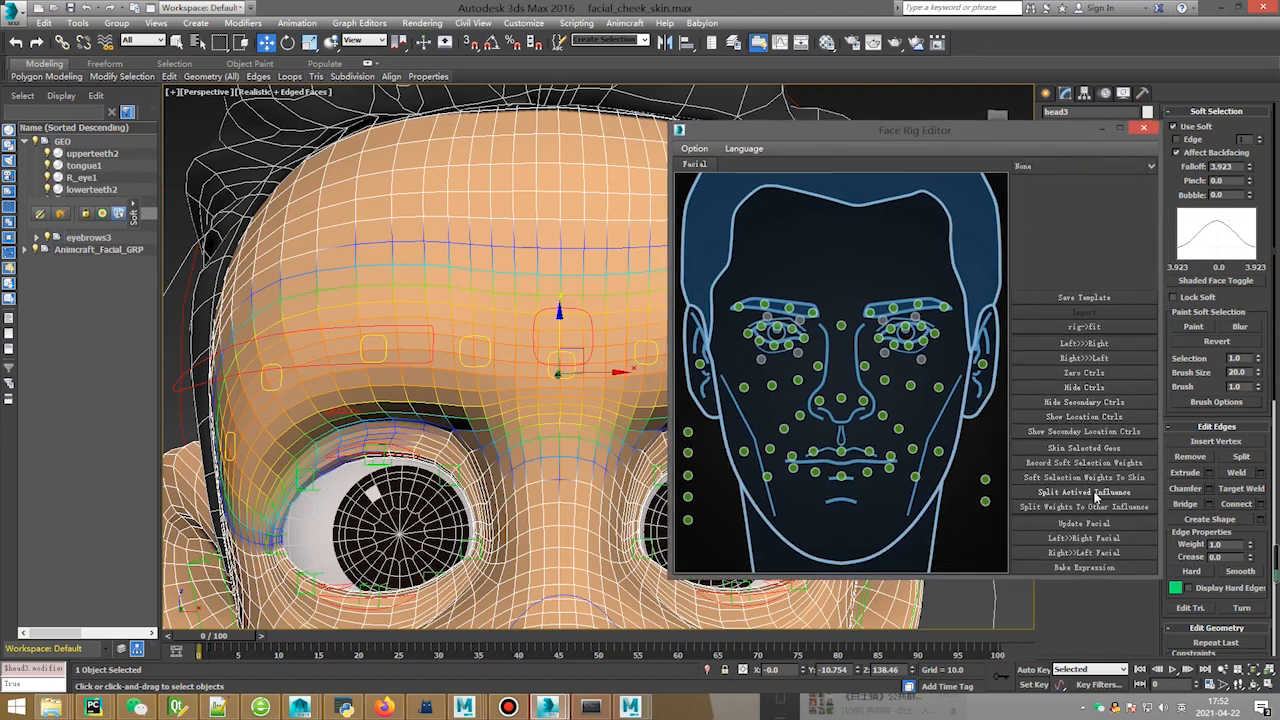
left_click(1080, 463)
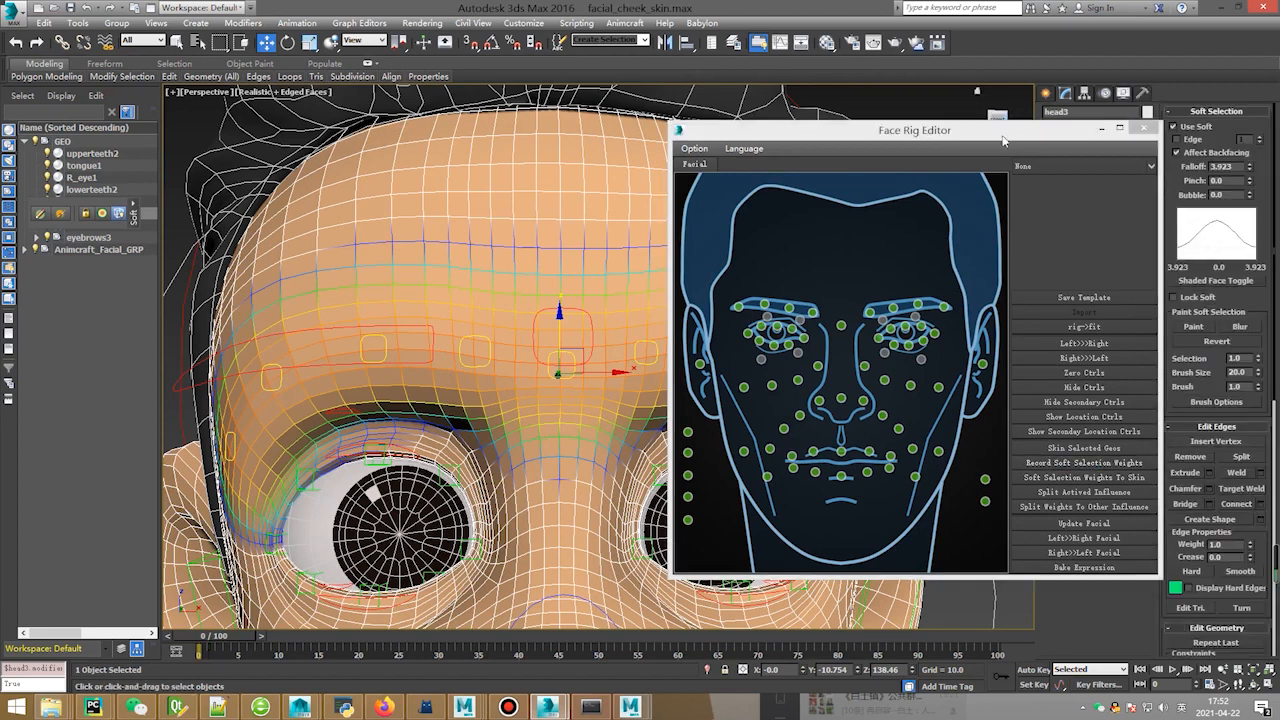
left_click_drag(1003, 140, 1110, 350)
left_click(1066, 163)
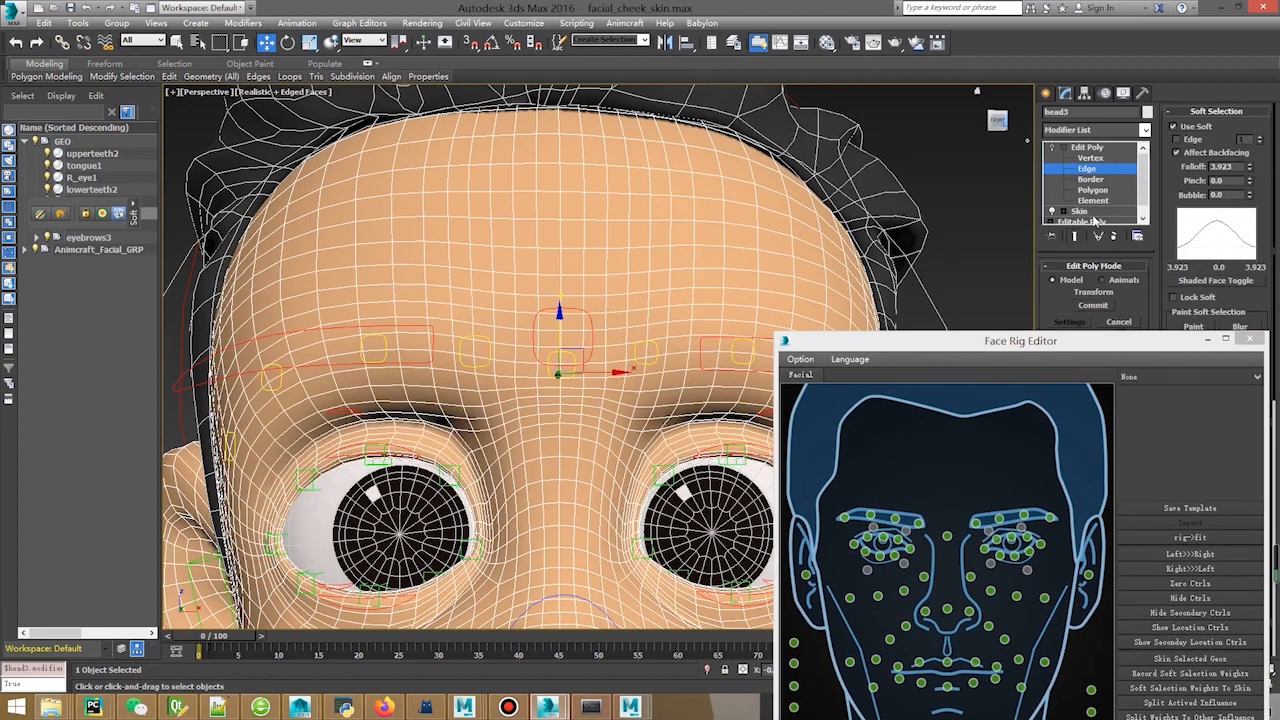
Apply the recorded weights to Mid_Brow_SkinJNT, close the editor, and exit envelope editing.
left_click(1094, 211)
left_click(1096, 283)
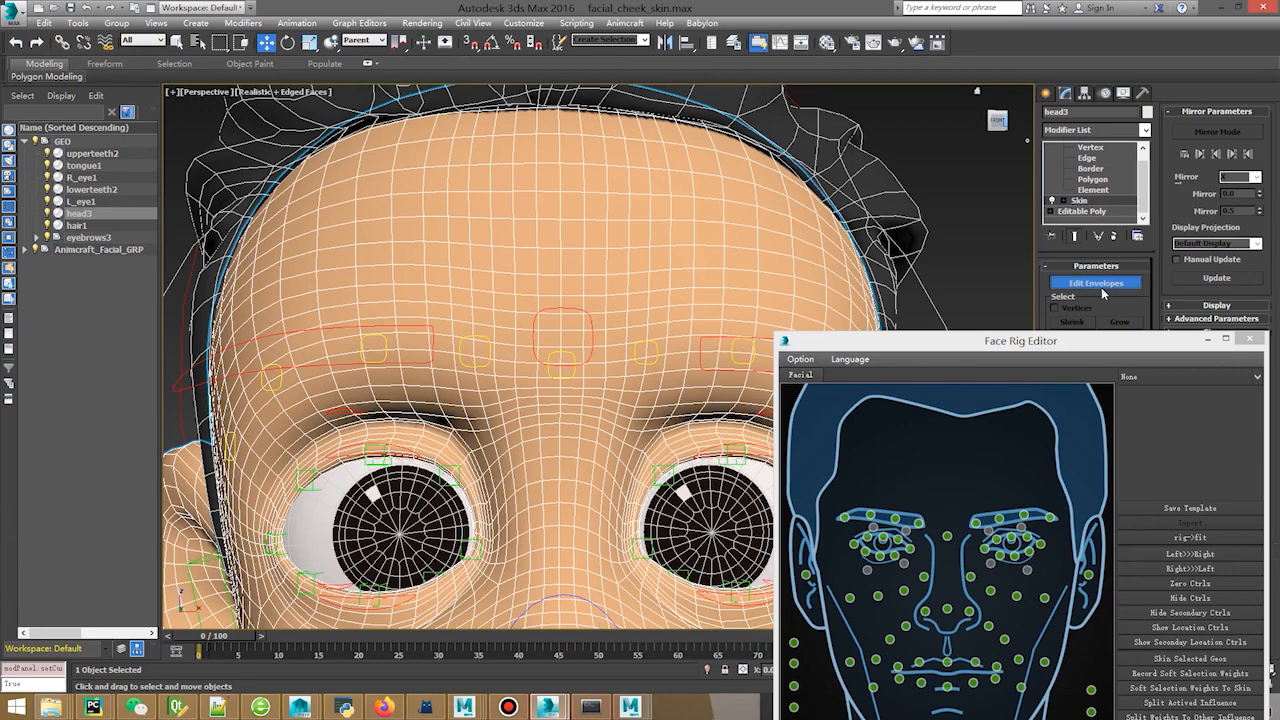
left_click(562, 366)
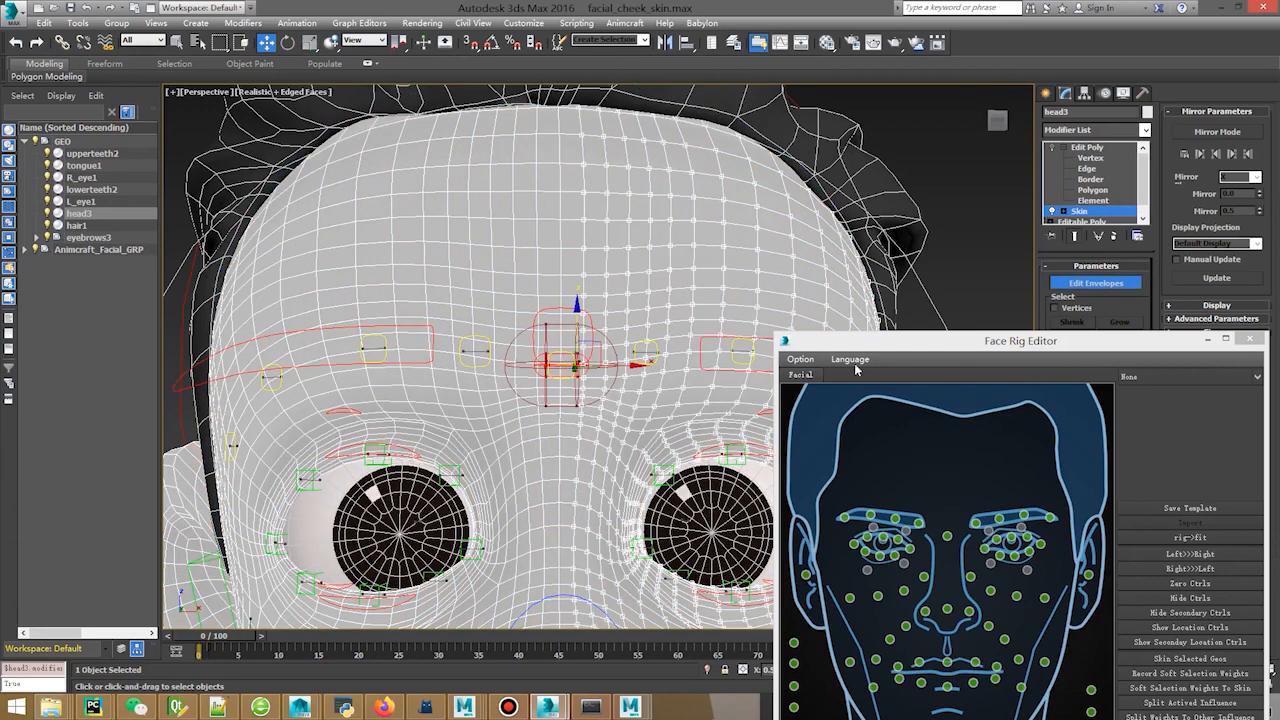
left_click_drag(990, 343, 870, 143)
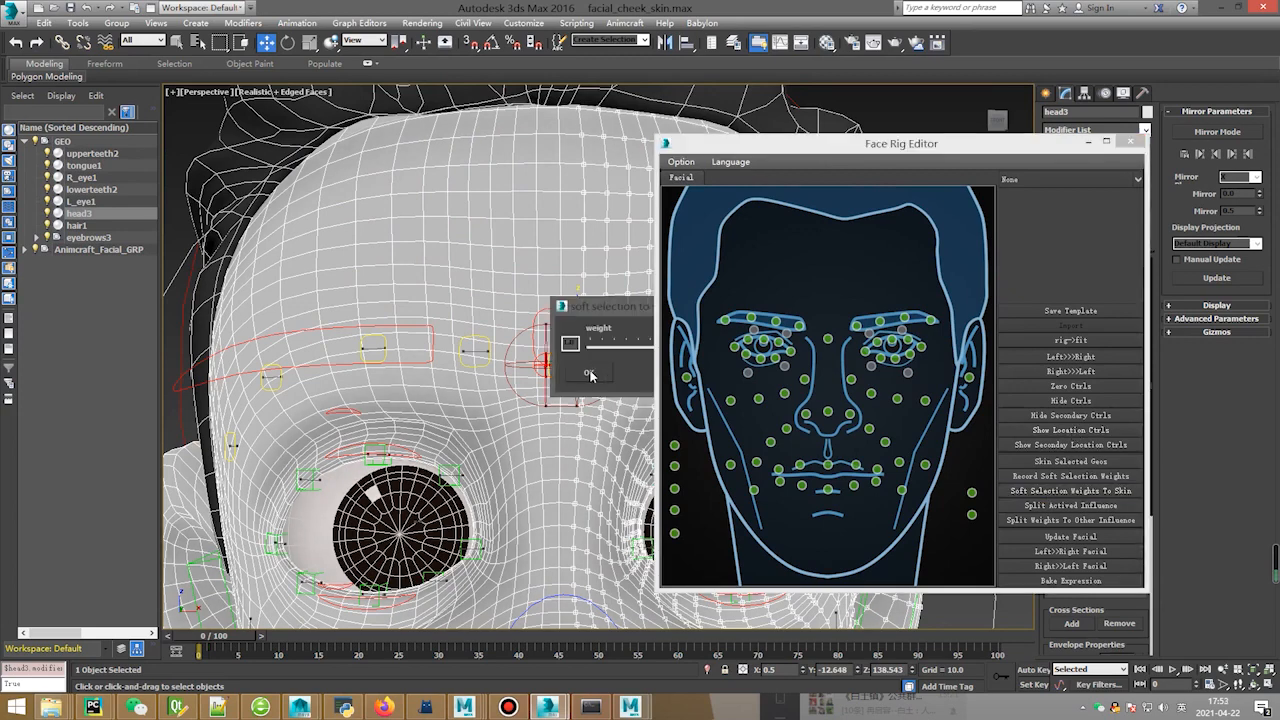
left_click(589, 373)
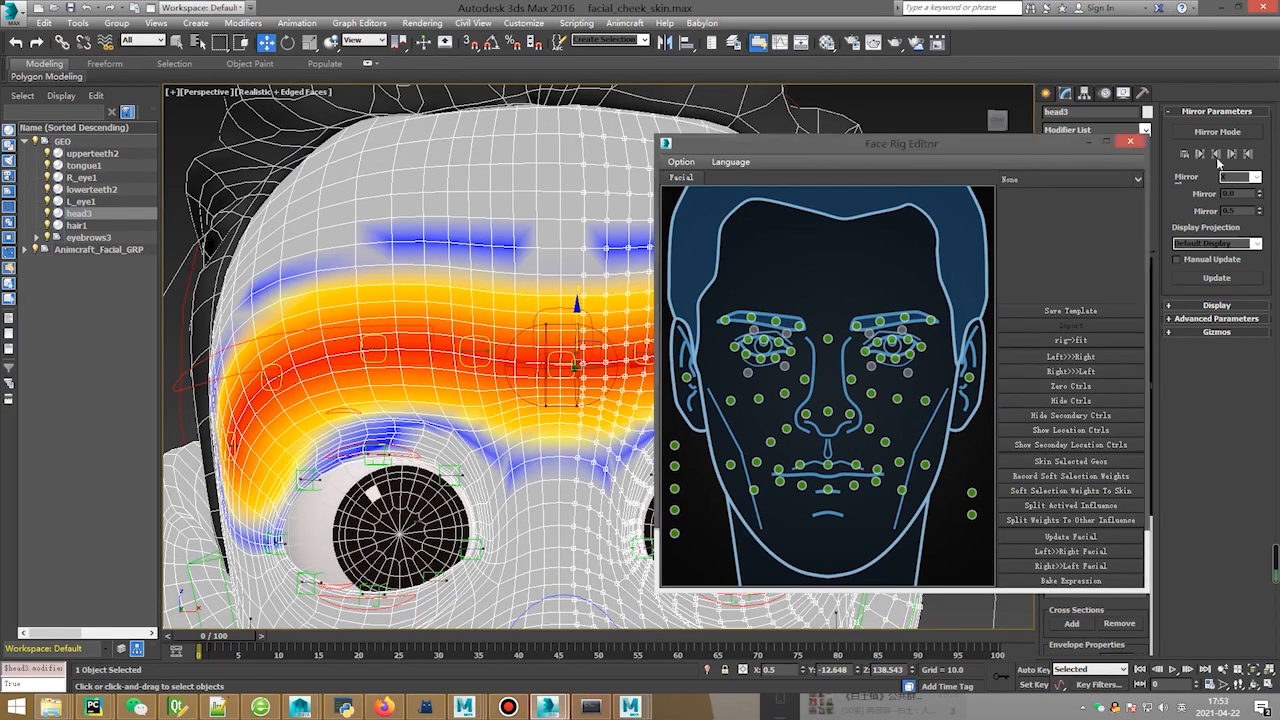
left_click(1090, 140)
right_click(578, 282)
left_click(540, 258)
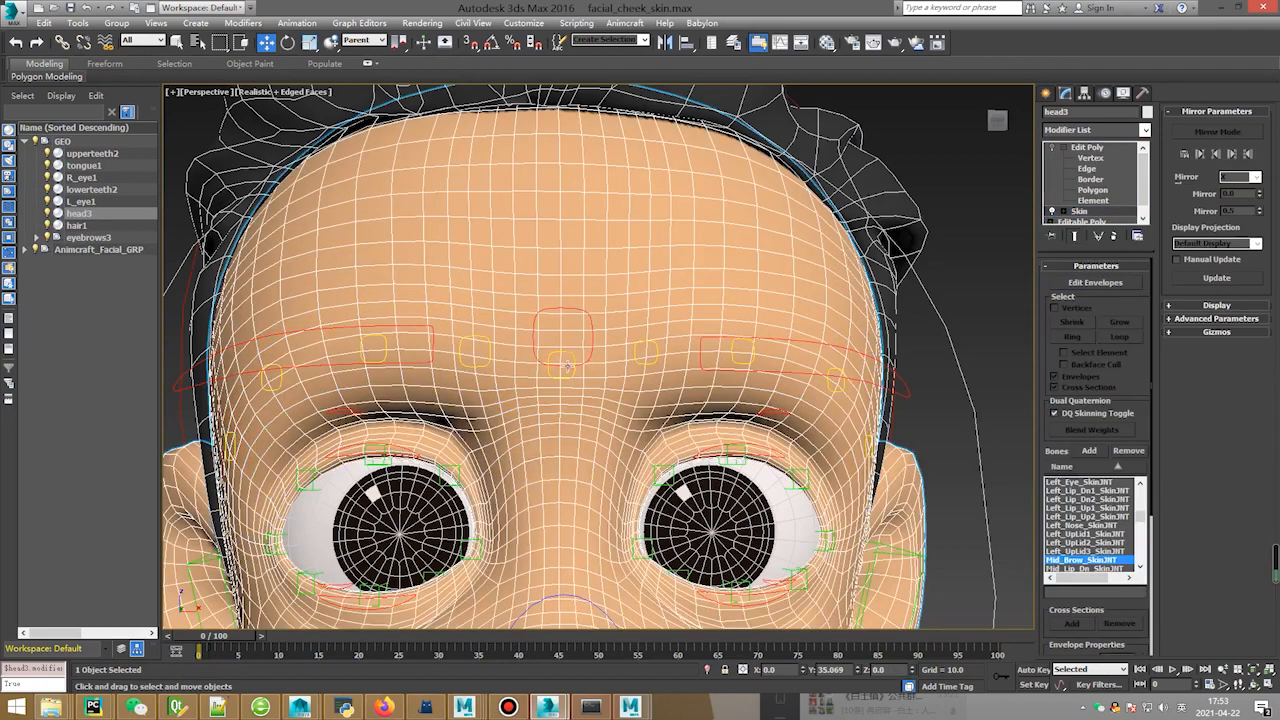
Drag Mid_Brow_Ctrl to test forehead deformation, then show head3's Skin modifier and joint list.
left_click(572, 354)
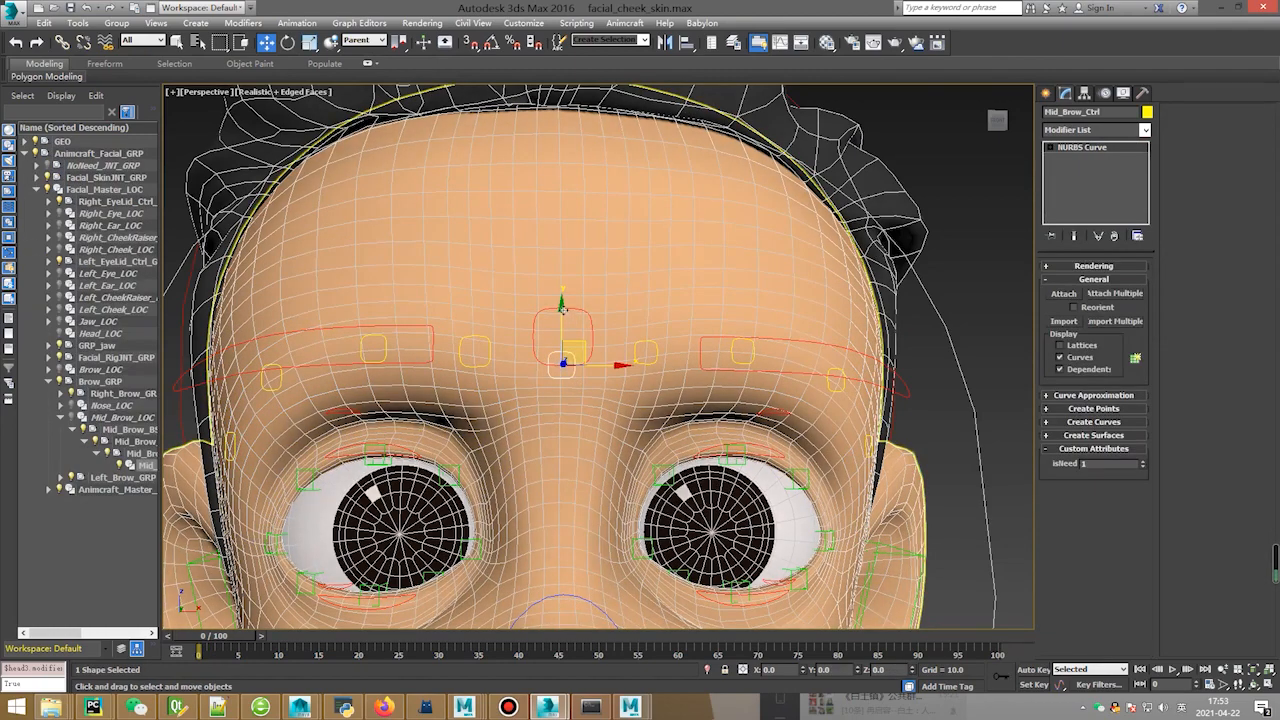
mouse_move(562, 265)
left_mouse_down()
mouse_move(558, 175)
mouse_move(563, 334)
mouse_move(580, 265)
left_mouse_up()
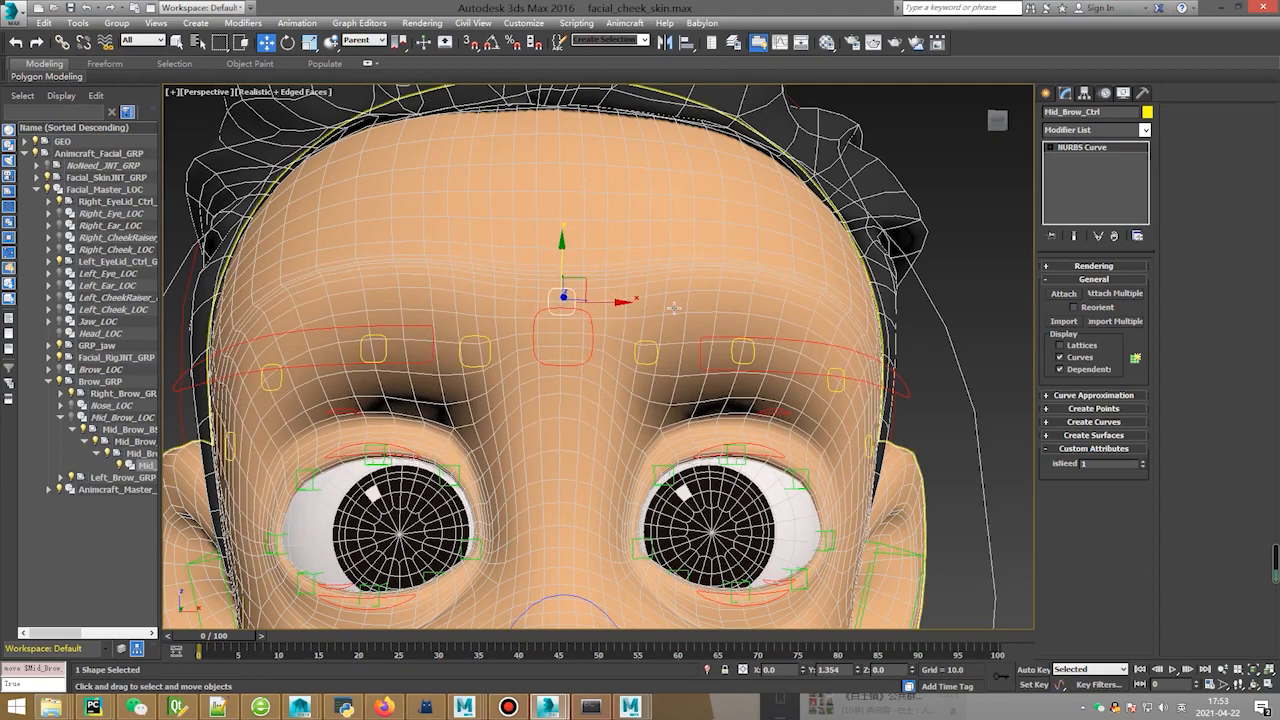
left_click(610, 225)
left_click(1082, 211)
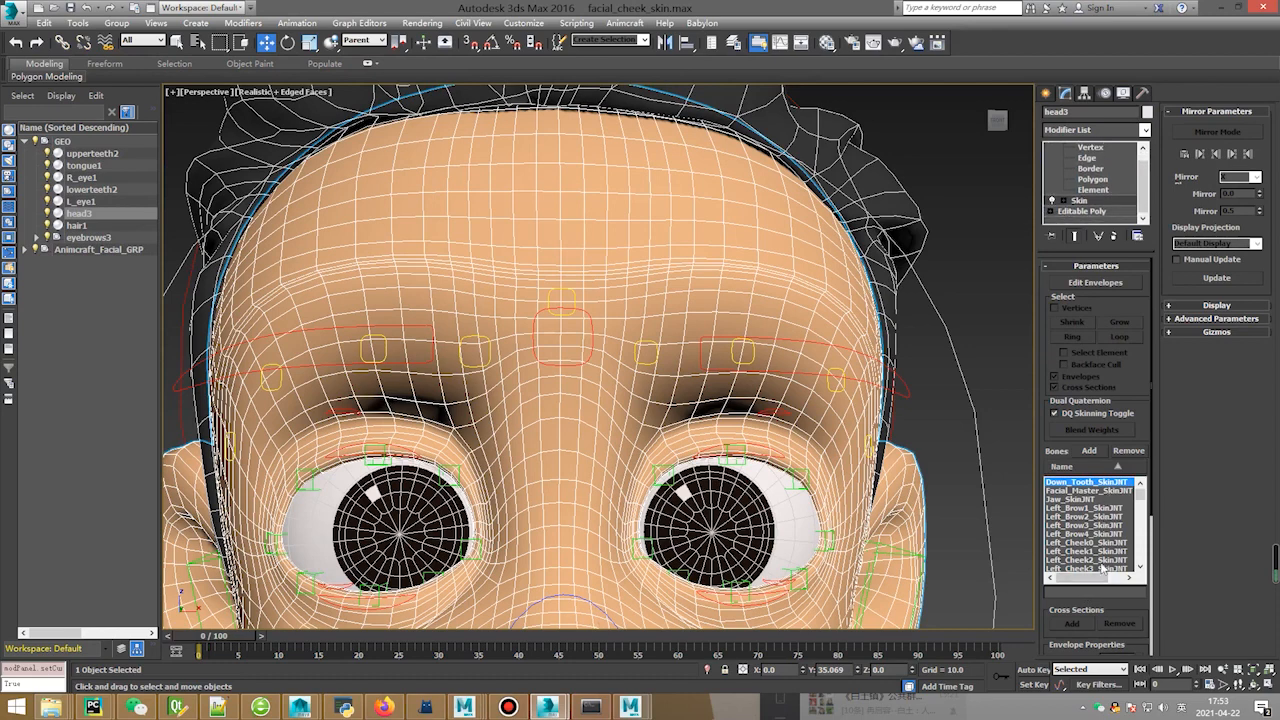
left_click_drag(1078, 606, 1098, 340)
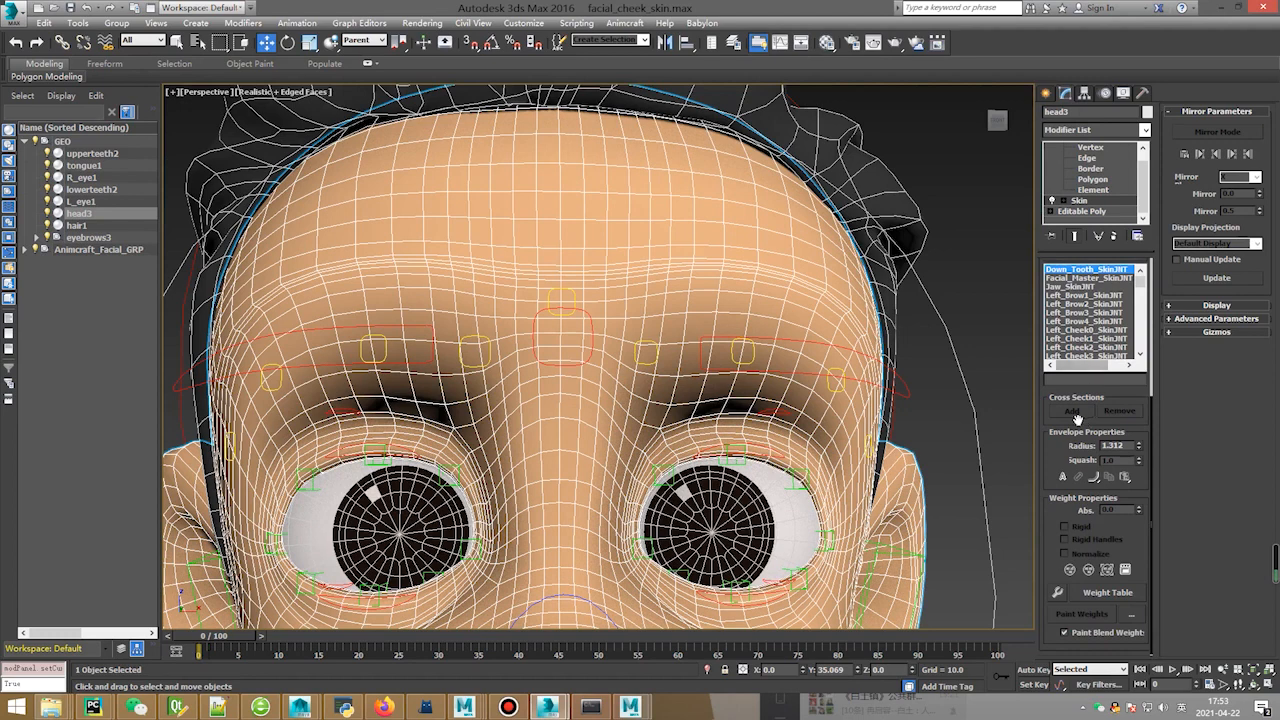
Enable Edit Envelopes on head3's Skin, pick Mid_Brow_SkinJNT, and activate Paint Weights.
scroll(1064, 483, "up", 4)
left_click(1088, 285)
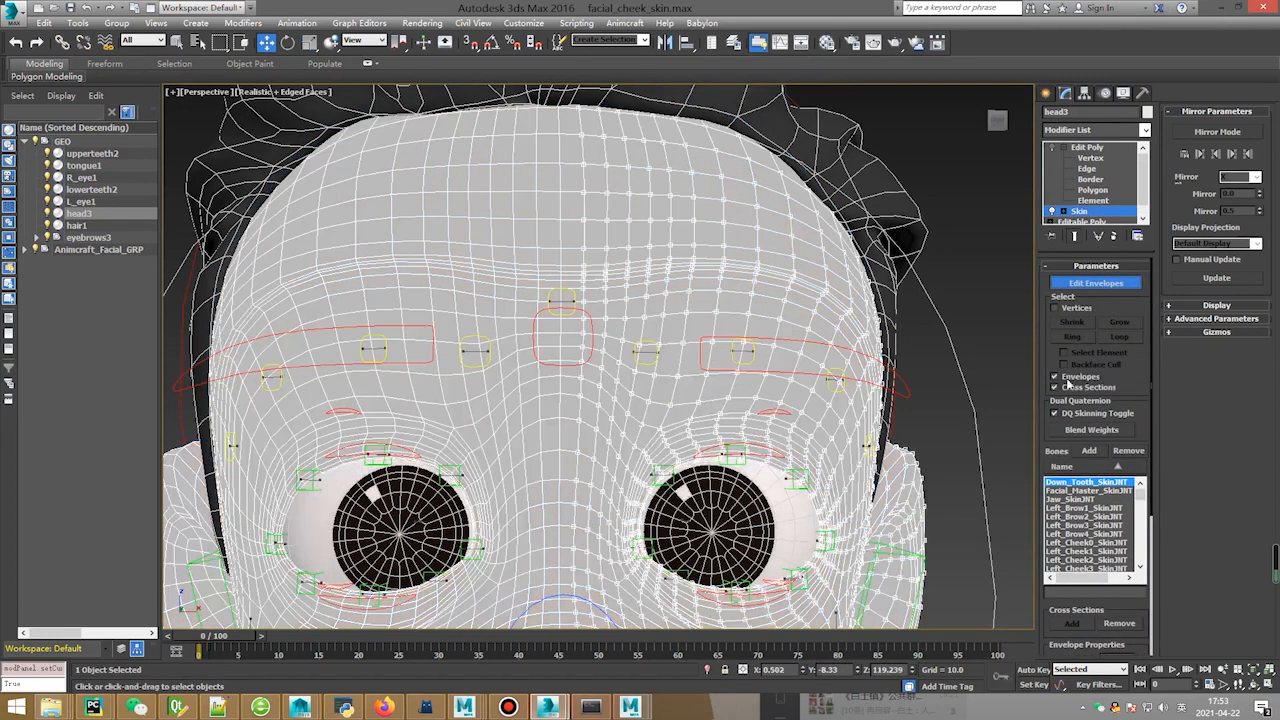
scroll(1049, 410, "down", 4)
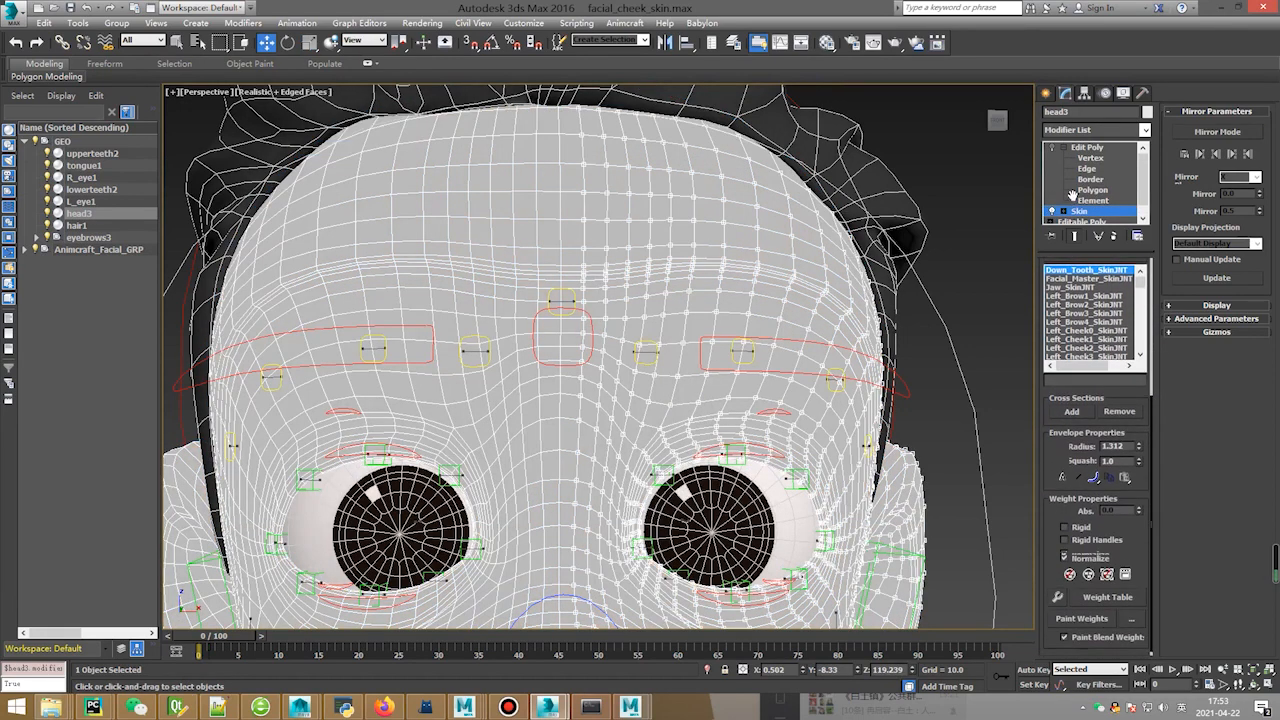
left_click(565, 300)
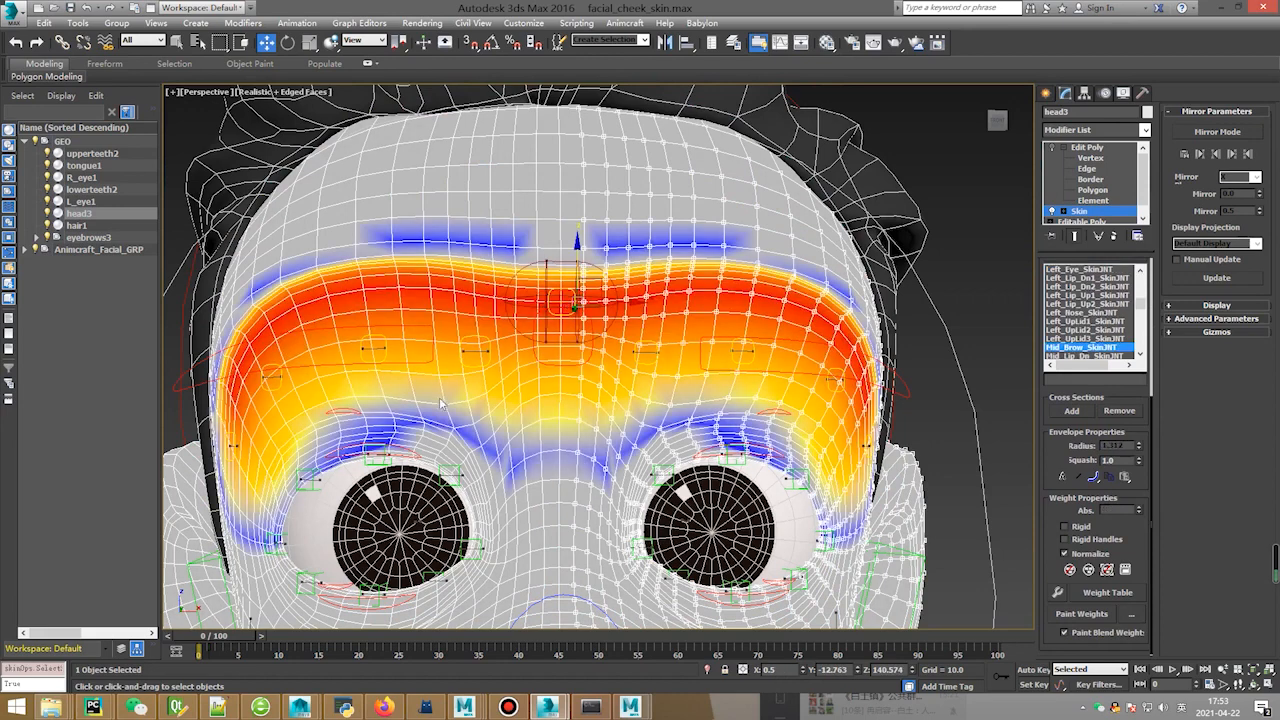
left_click(1072, 614)
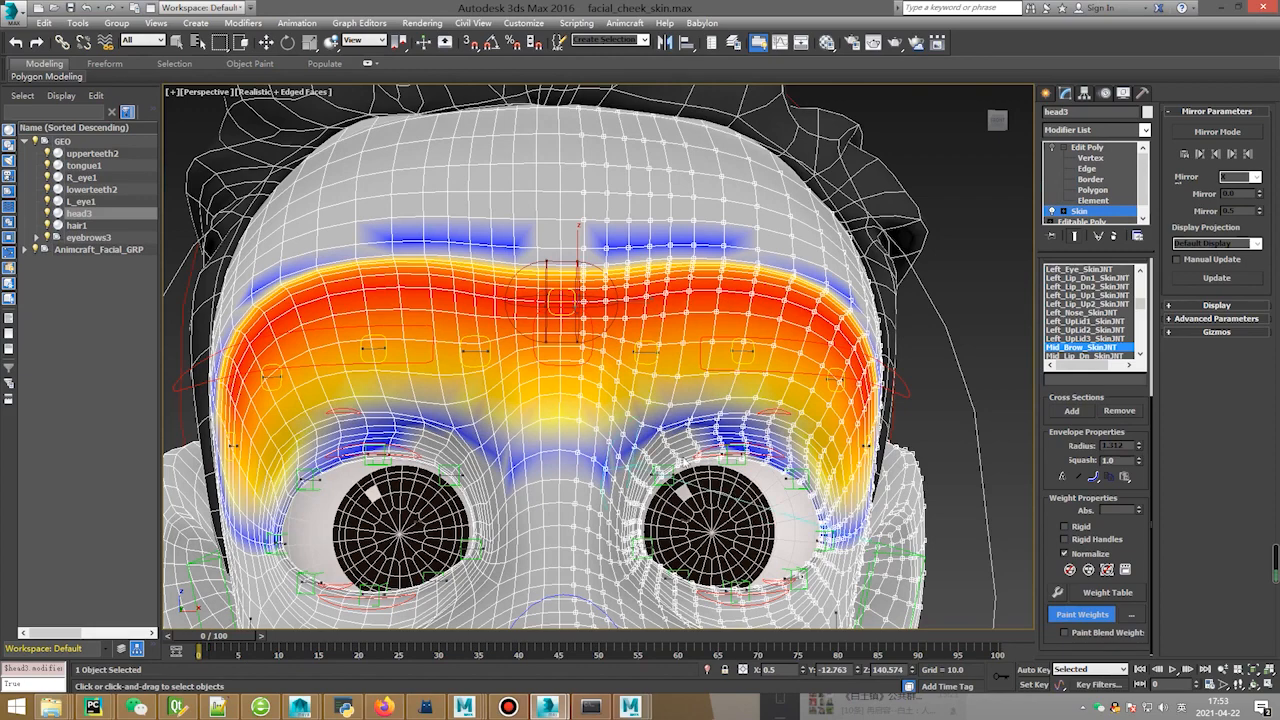
Paint Mid_Brow_SkinJNT weight between the eyes and at the right eye's outer corner.
middle_click_drag(780, 446, 800, 443, "alt")
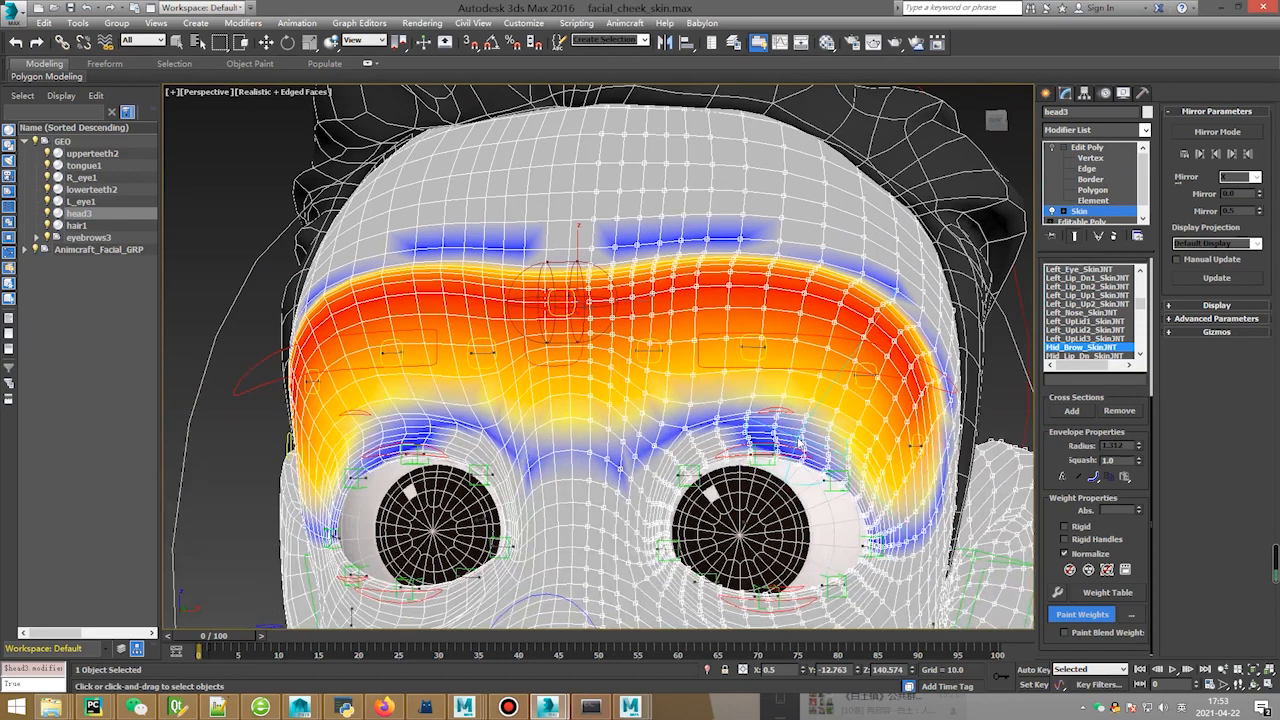
mouse_move(786, 447)
left_mouse_down()
mouse_move(805, 454)
mouse_move(757, 450)
mouse_move(792, 442)
mouse_move(835, 458)
mouse_move(872, 505)
mouse_move(832, 465)
mouse_move(876, 546)
mouse_move(862, 500)
mouse_move(785, 440)
mouse_move(880, 460)
mouse_move(930, 530)
left_mouse_up()
mouse_move(930, 530)
middle_mouse_down("alt")
mouse_move(903, 480)
mouse_move(918, 462)
mouse_move(698, 468)
middle_mouse_up("alt")
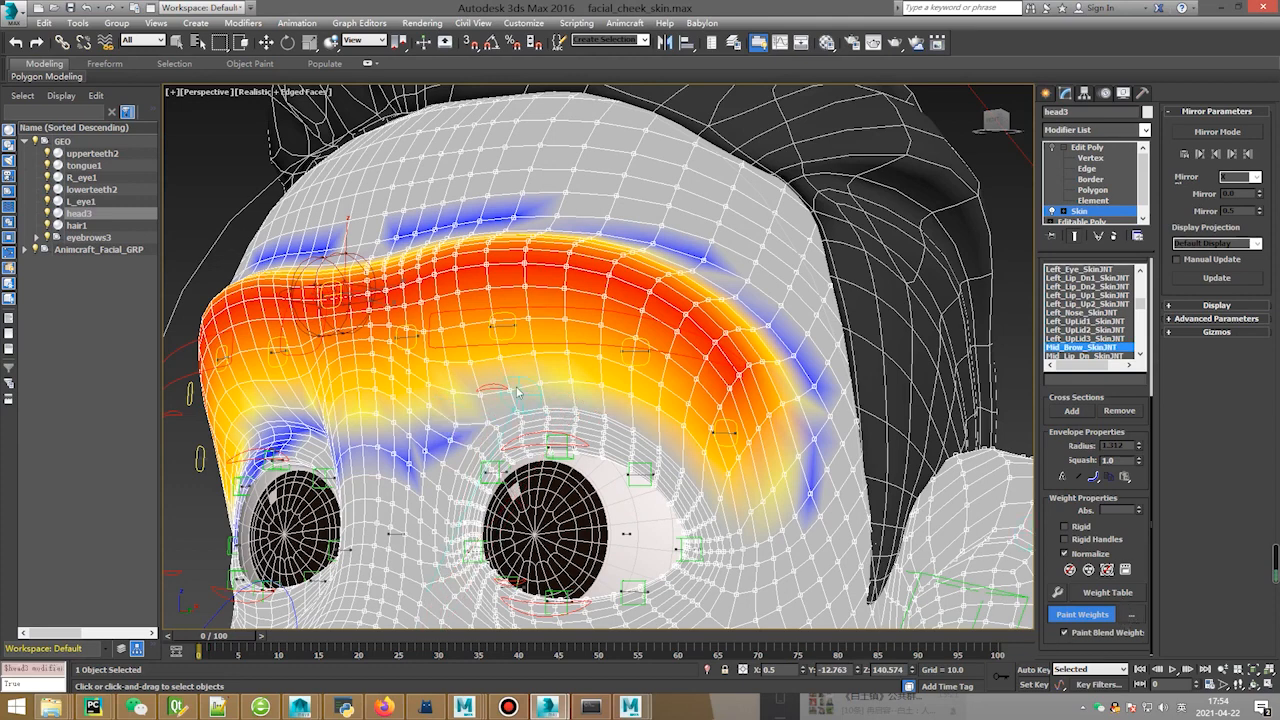
key("b")
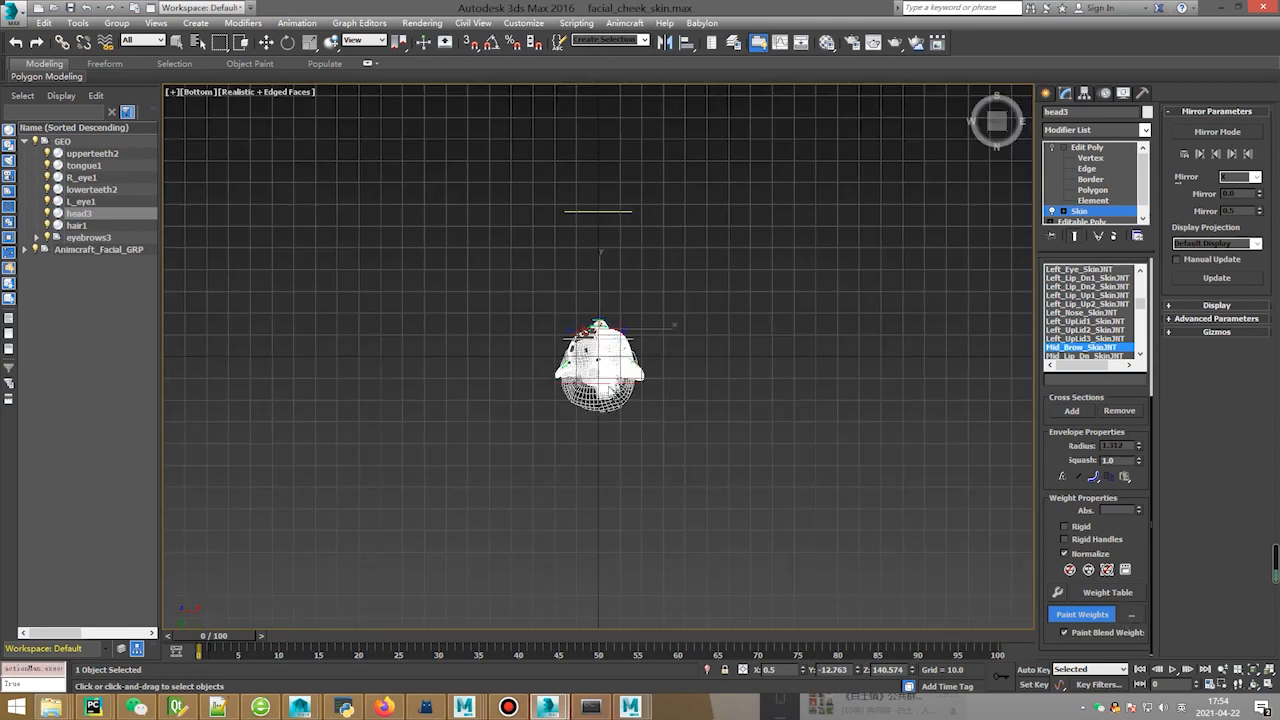
key("p")
key("z")
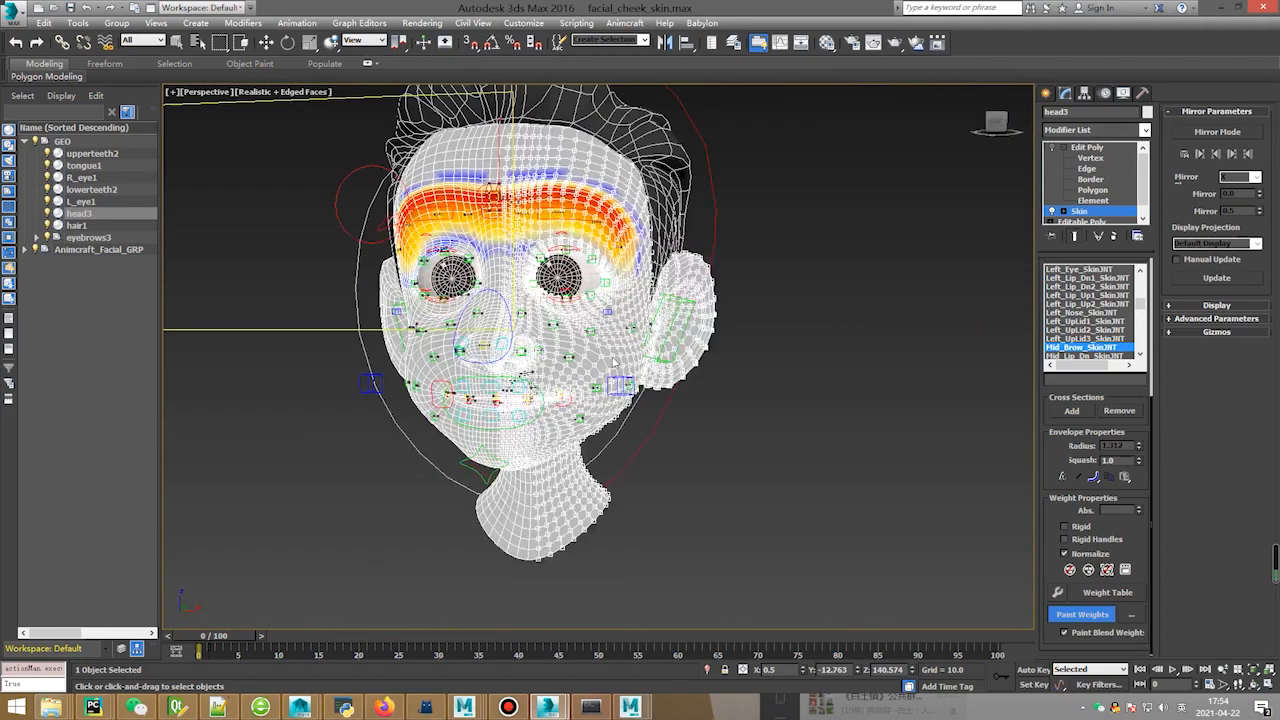
scroll(614, 363, "up", 5)
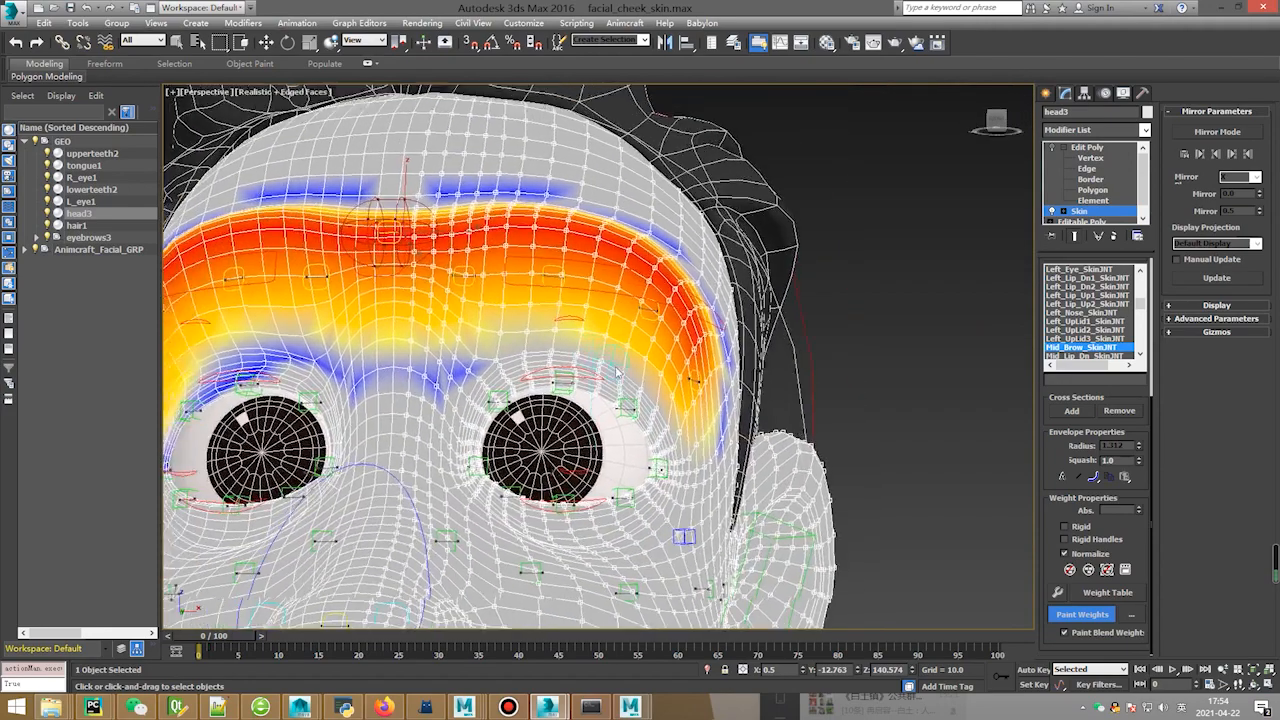
scroll(616, 372, "up", 2)
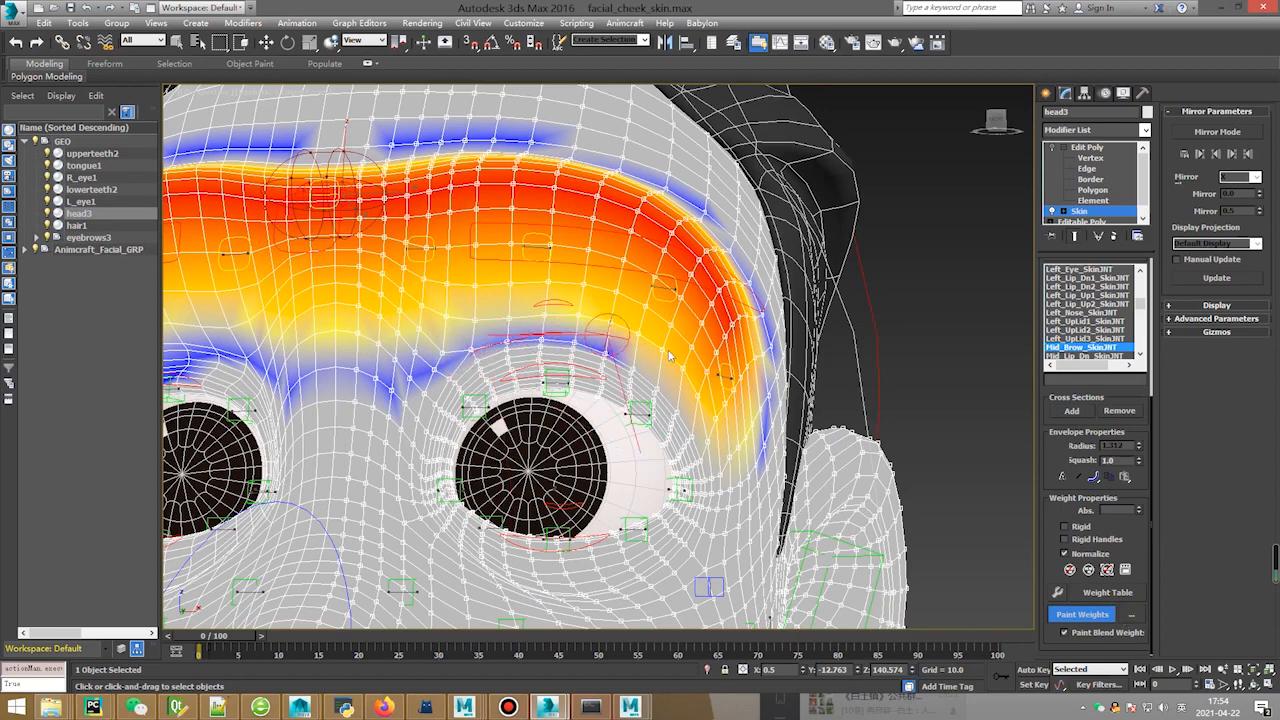
Fill the forehead gap and spread weight along the brow and down toward the eye corners.
mouse_move(670, 355)
left_mouse_down()
mouse_move(625, 370)
mouse_move(690, 395)
mouse_move(735, 455)
mouse_move(762, 428)
left_mouse_up()
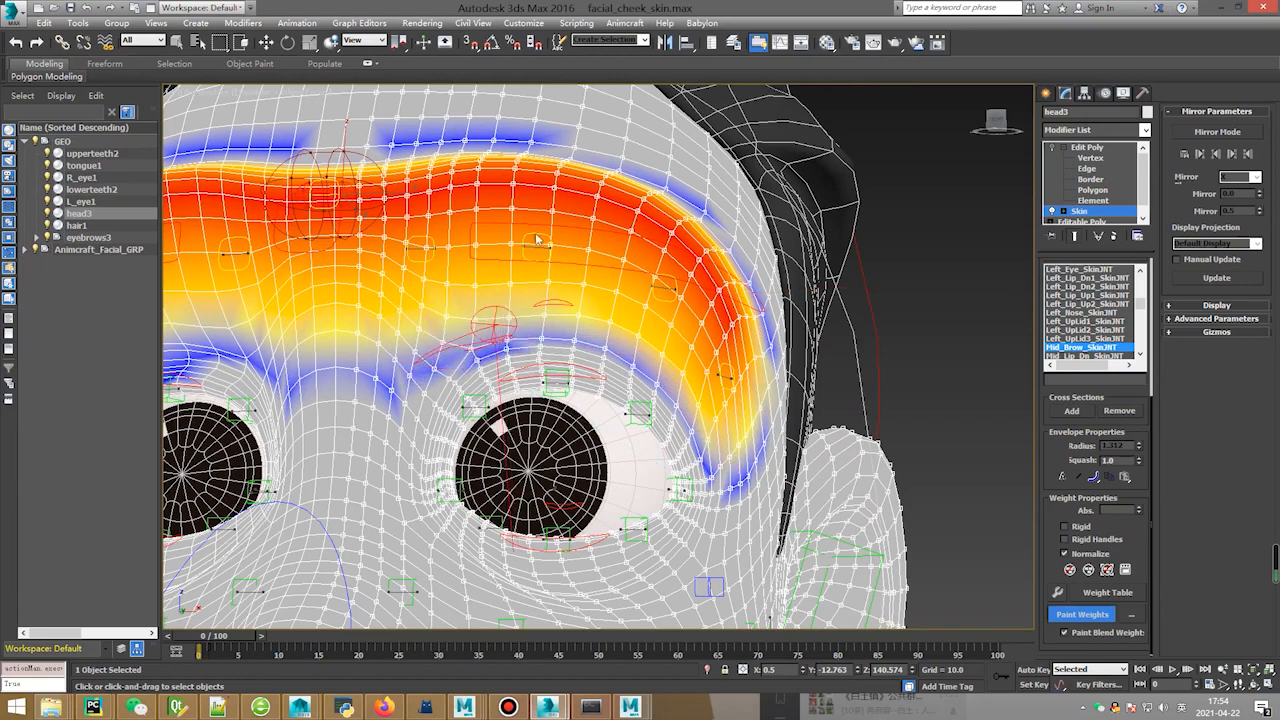
middle_click_drag(537, 240, 600, 255, "alt")
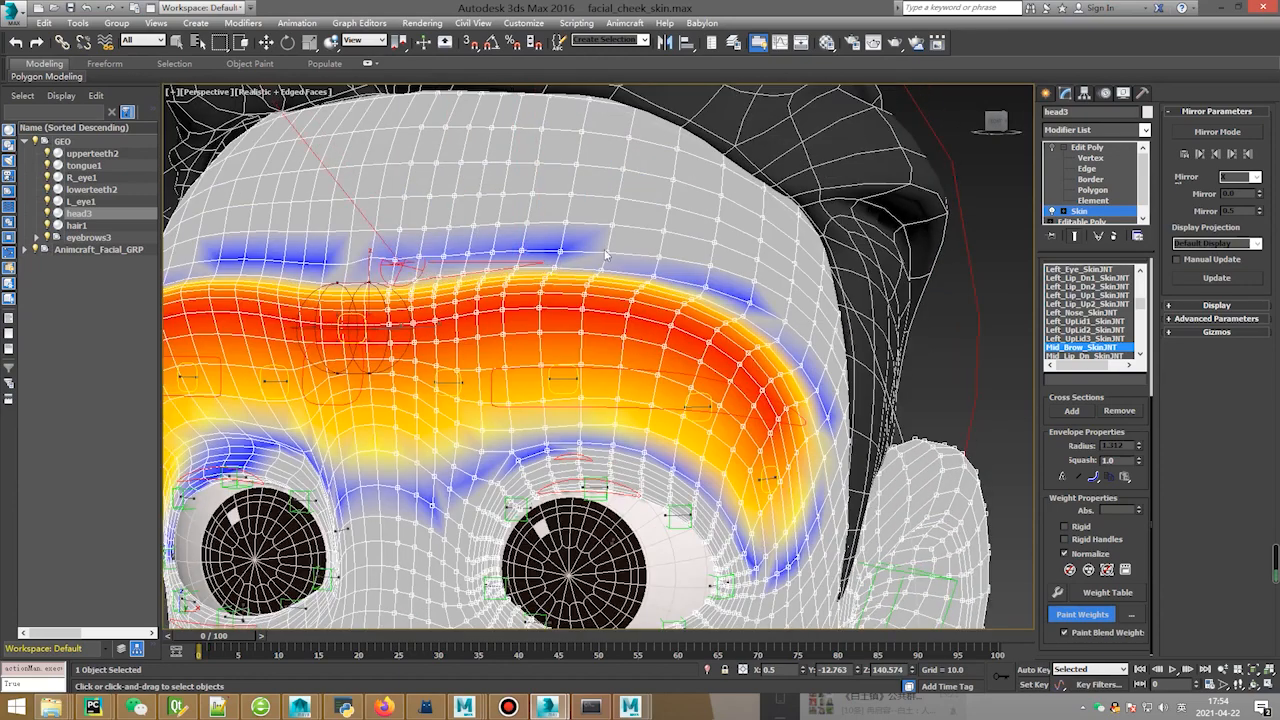
mouse_move(605, 256)
left_mouse_down()
mouse_move(330, 258)
mouse_move(440, 292)
mouse_move(670, 296)
left_mouse_up()
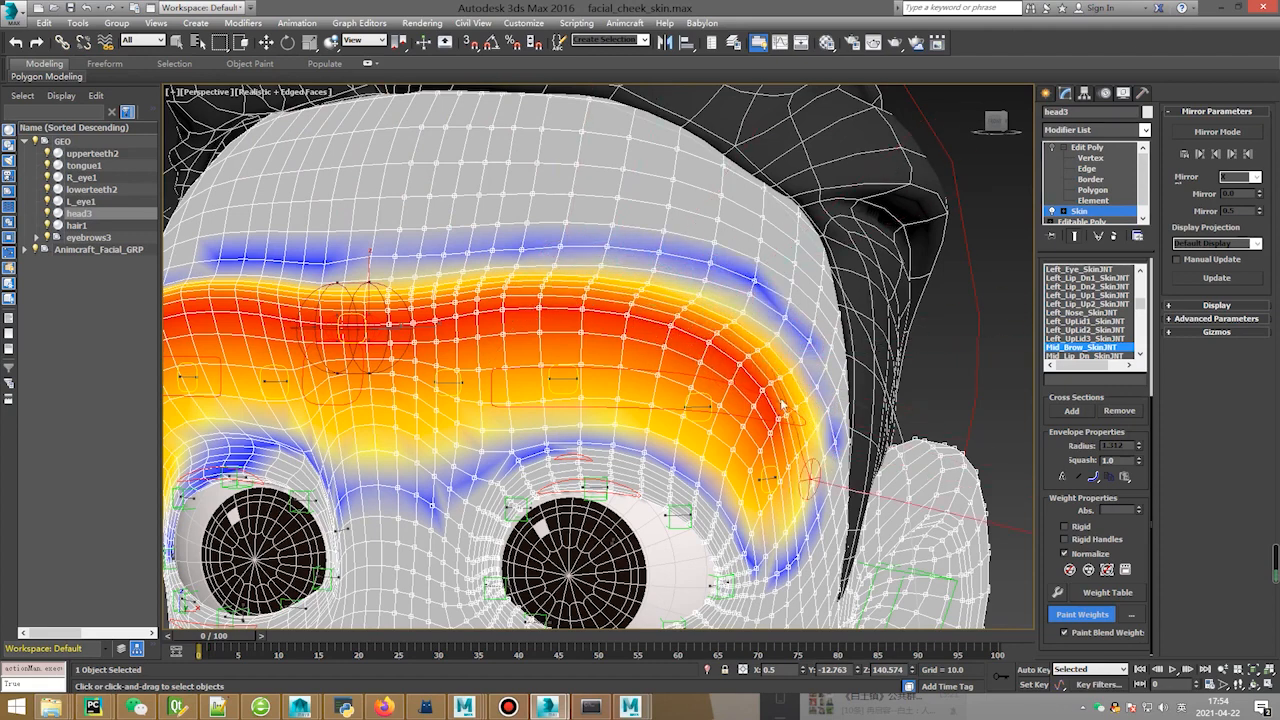
mouse_move(782, 405)
left_mouse_down()
mouse_move(790, 515)
mouse_move(765, 560)
mouse_move(740, 545)
mouse_move(722, 491)
left_mouse_up()
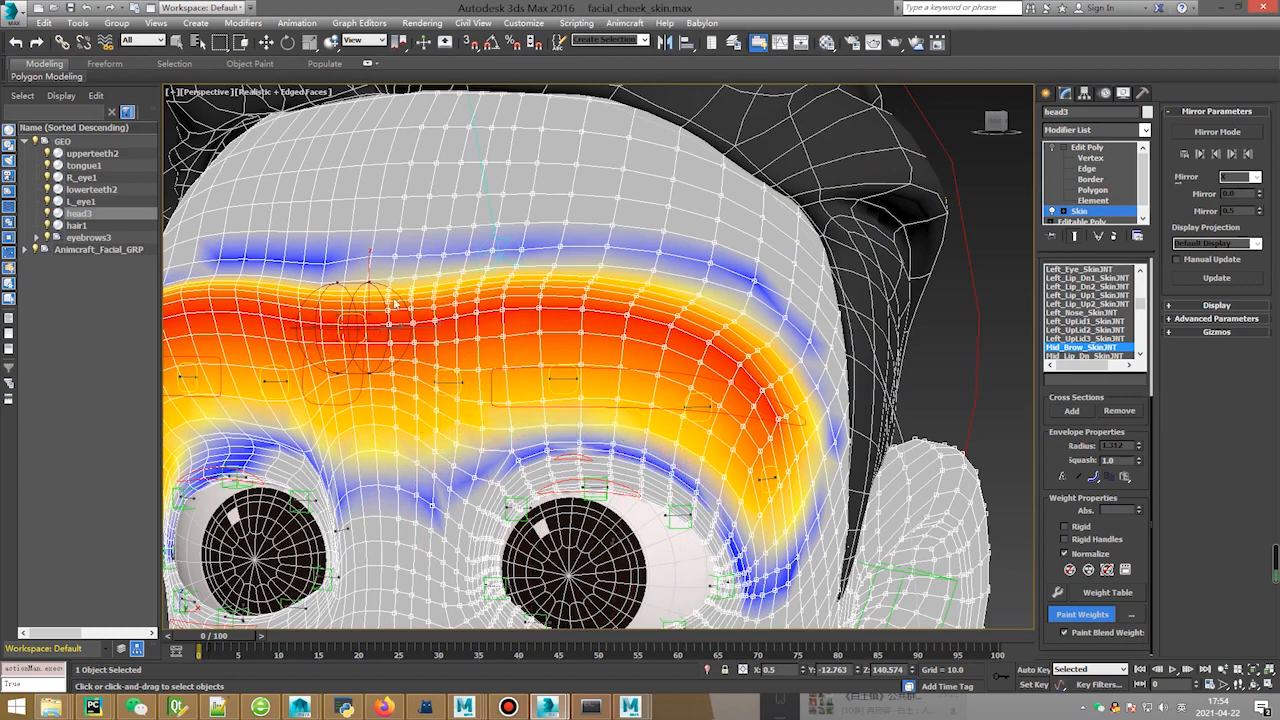
left_click_drag(435, 445, 415, 515)
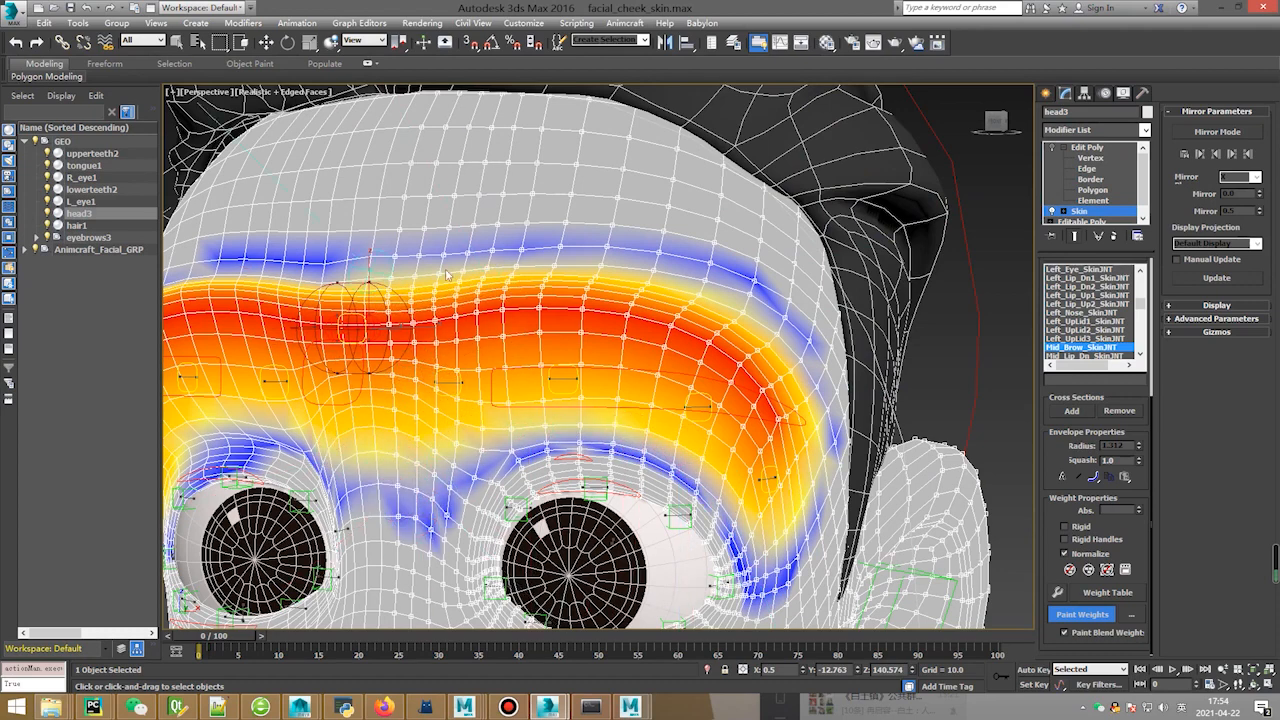
mouse_move(447, 273)
left_mouse_down()
mouse_move(545, 272)
mouse_move(610, 320)
mouse_move(720, 350)
mouse_move(795, 445)
mouse_move(598, 335)
mouse_move(350, 338)
mouse_move(540, 220)
mouse_move(670, 230)
mouse_move(750, 270)
mouse_move(800, 370)
left_mouse_up()
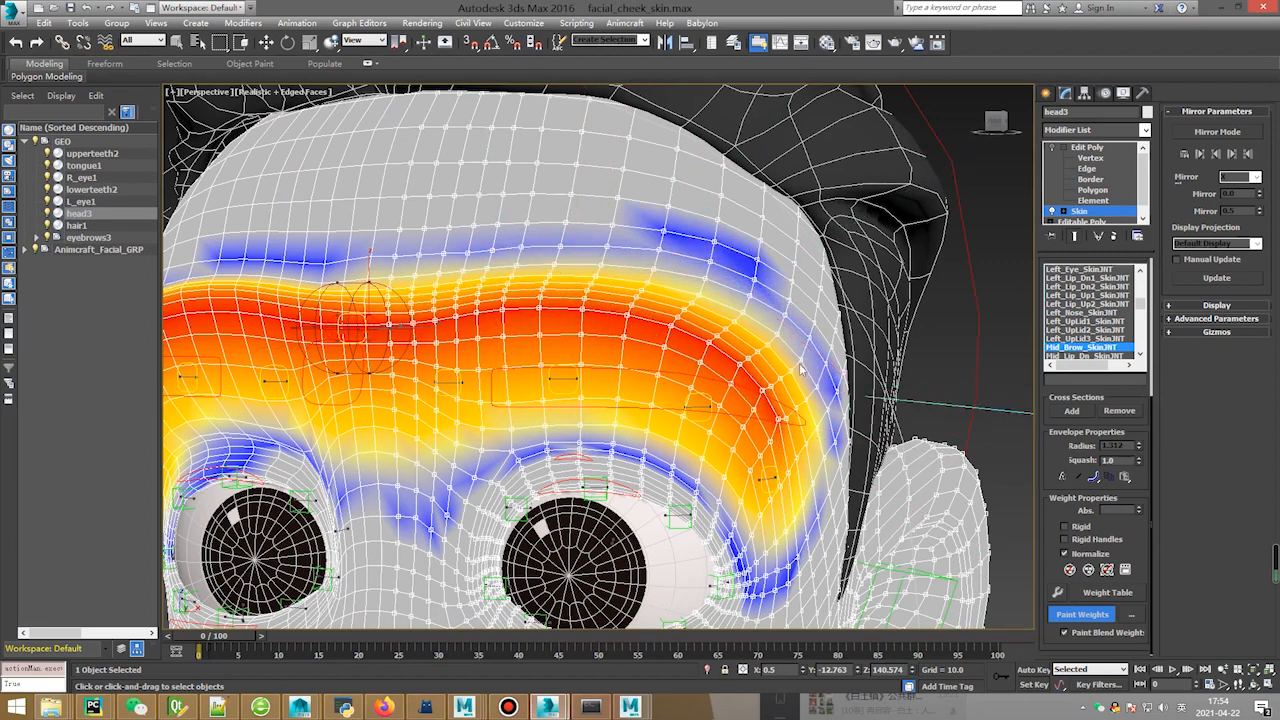
Exit weight painting, drag Mid_Brow_Ctrl to test the new weights, undo, and reselect head3.
right_click(740, 314)
left_click(676, 309)
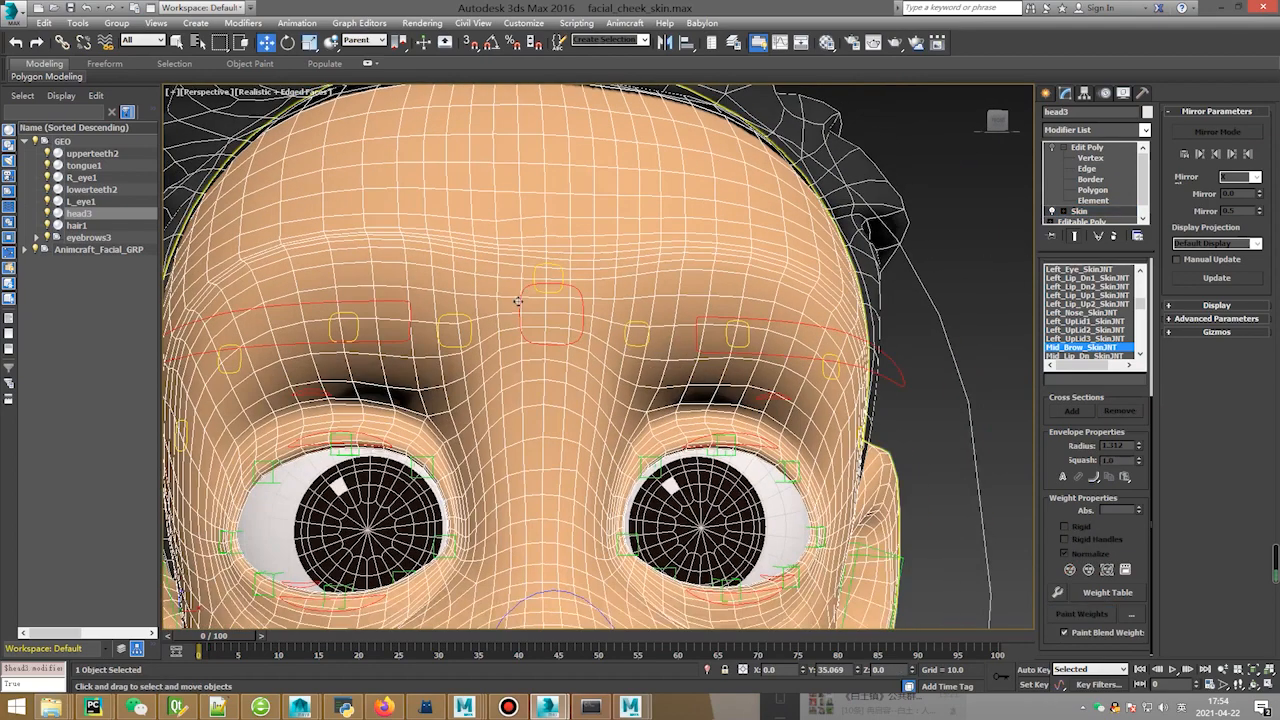
key("ctrl+d")
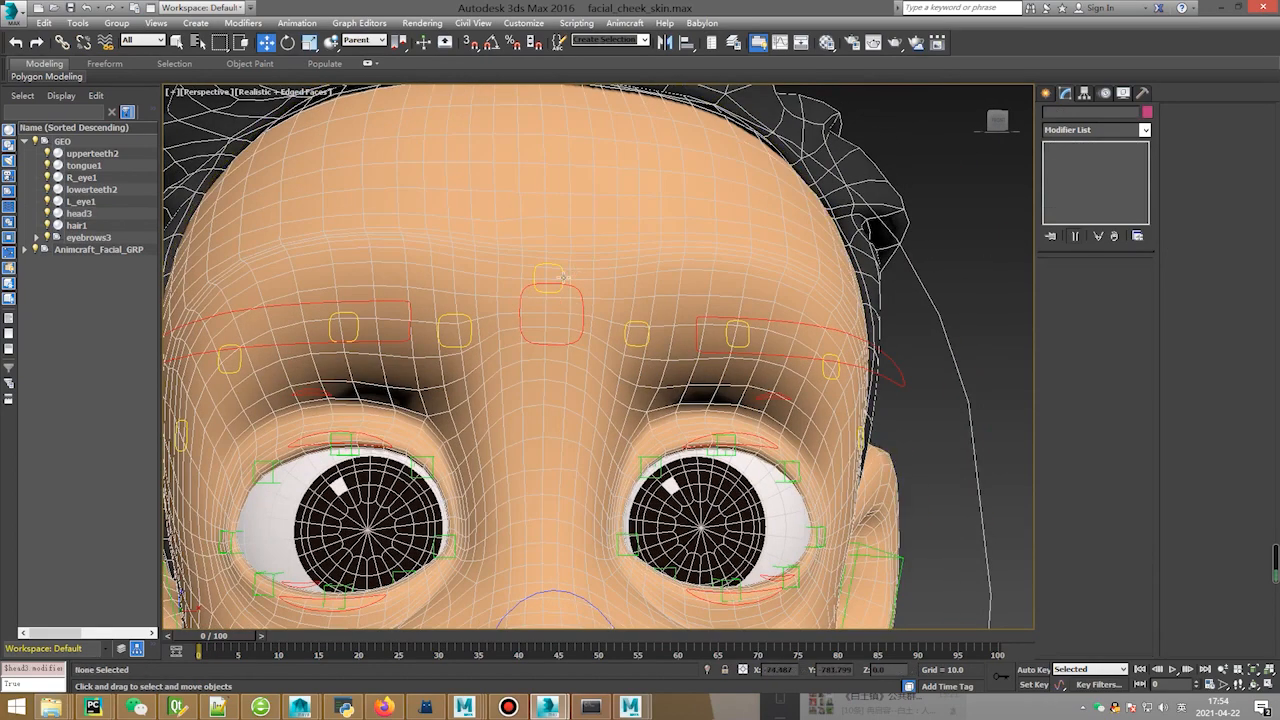
left_click(556, 271)
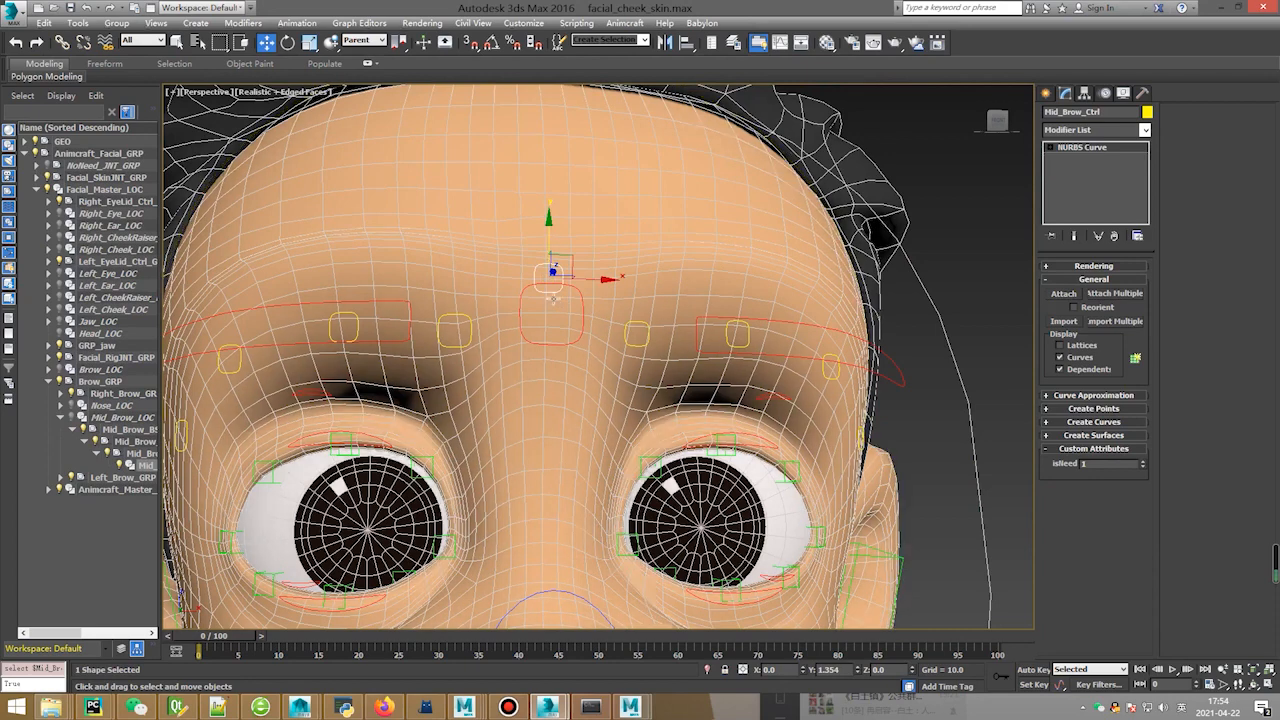
left_click_drag(556, 271, 553, 316)
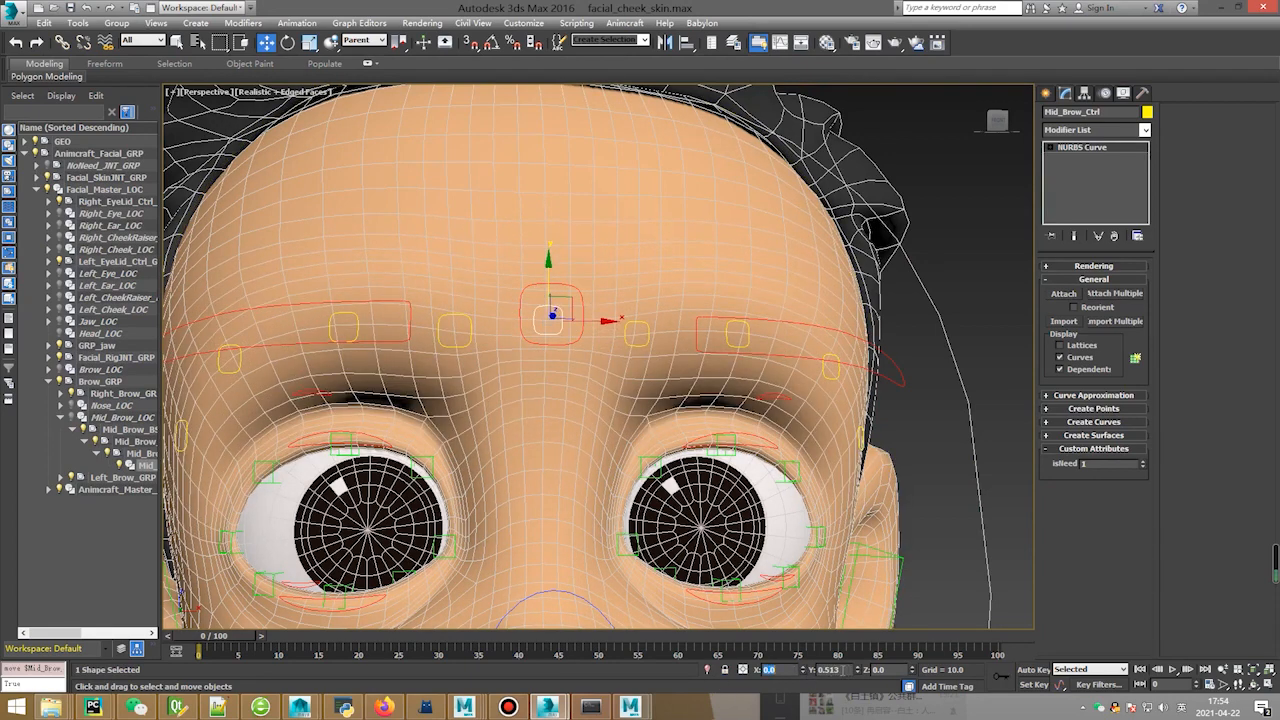
key("ctrl+z")
left_click(893, 262)
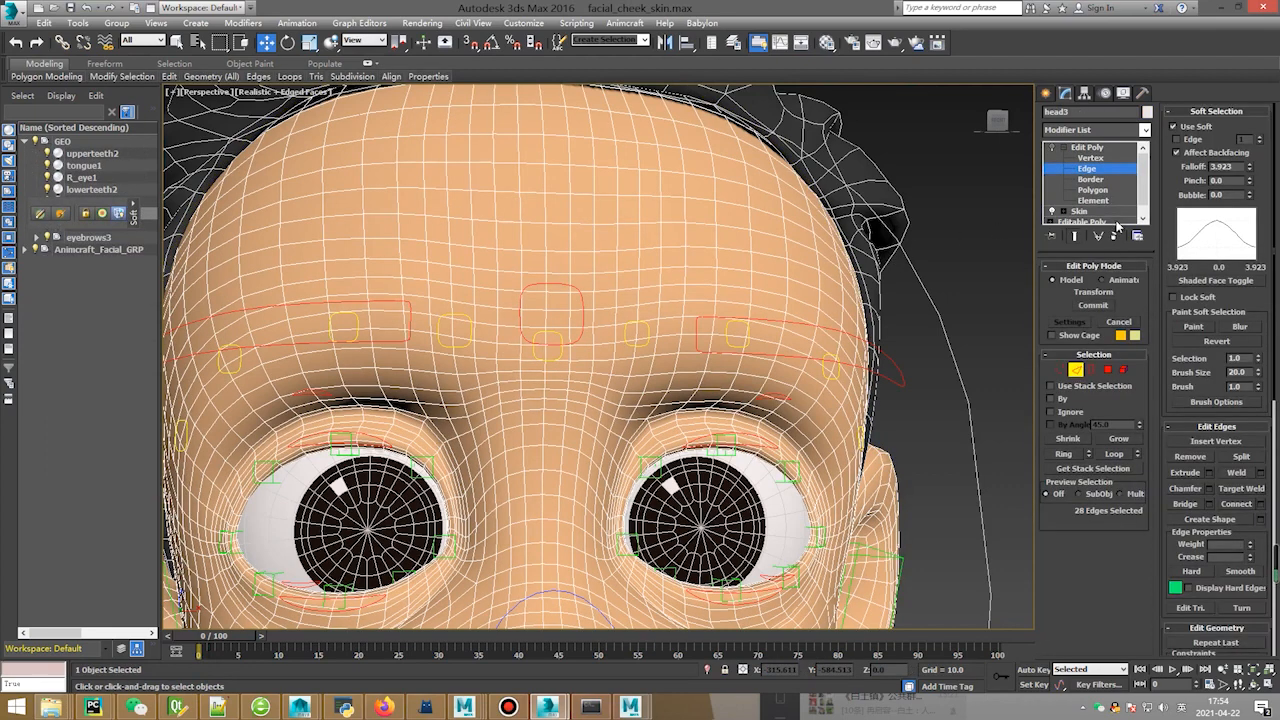
Turn on head3's skin envelopes with Mirror Mode, show Mid_Brow weights, and raise the Face Rig Editor.
left_click(1080, 211)
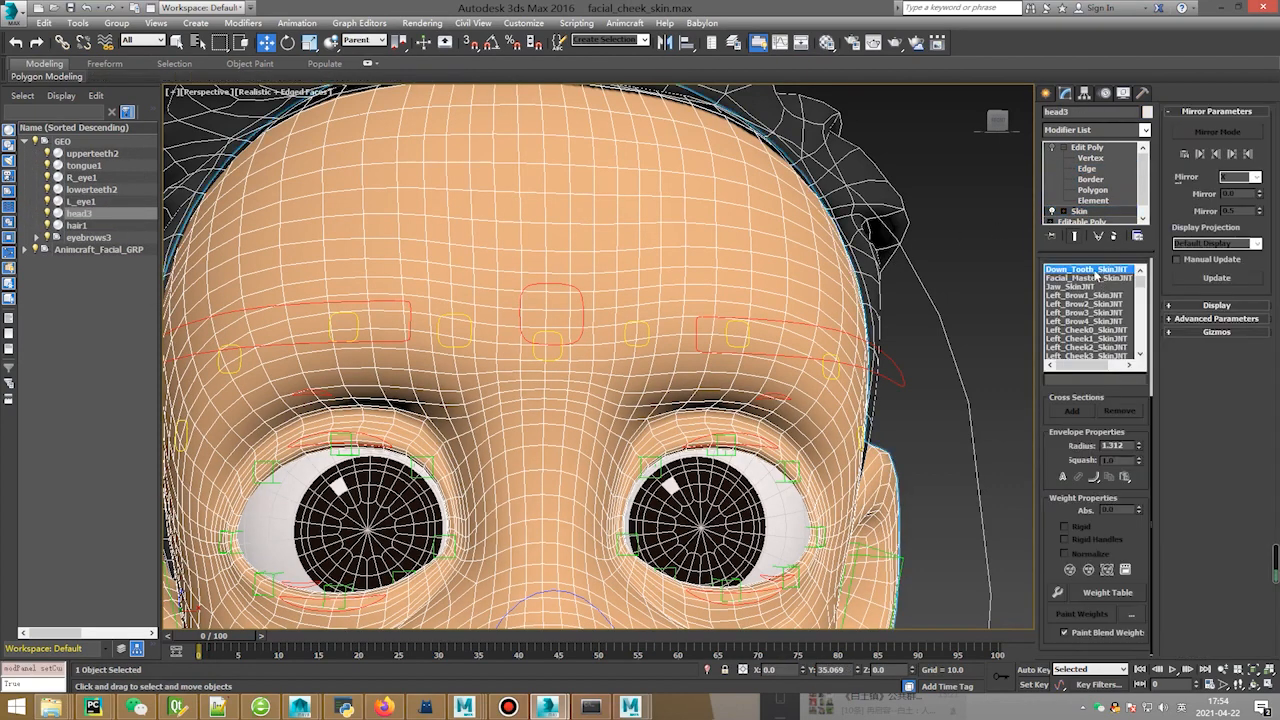
scroll(1091, 340, "up", 3)
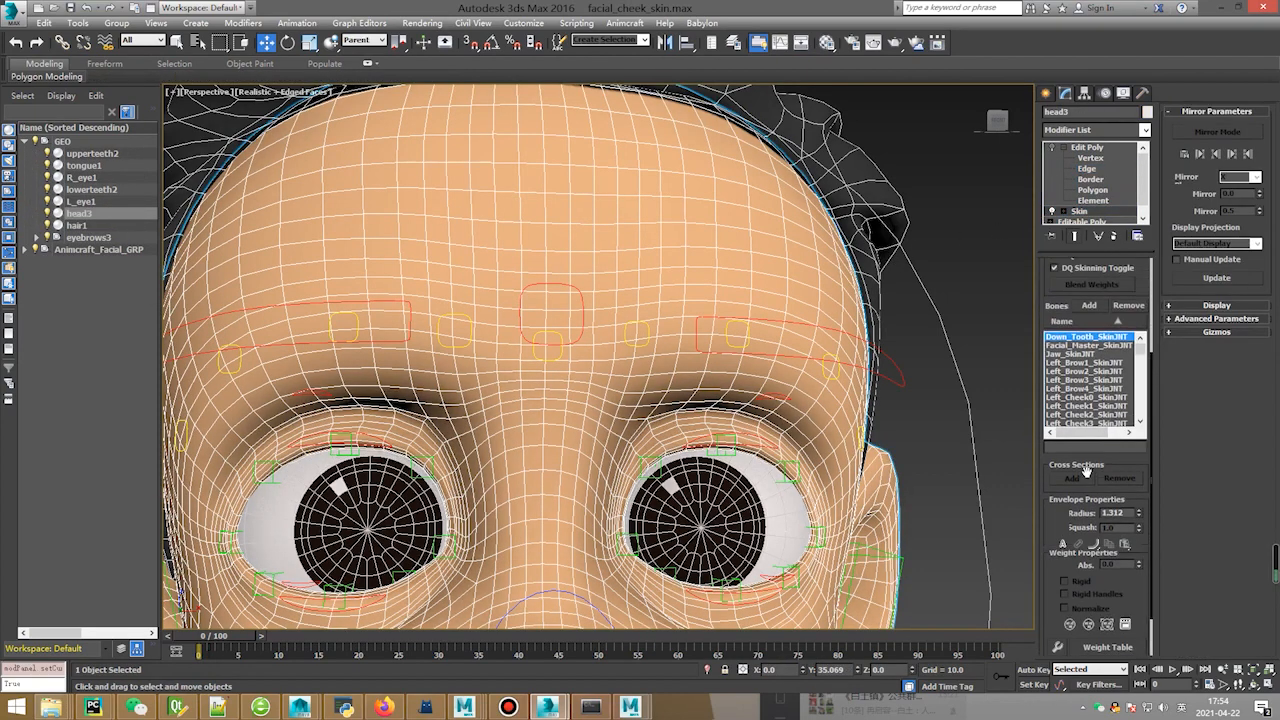
scroll(1089, 272, "up", 5)
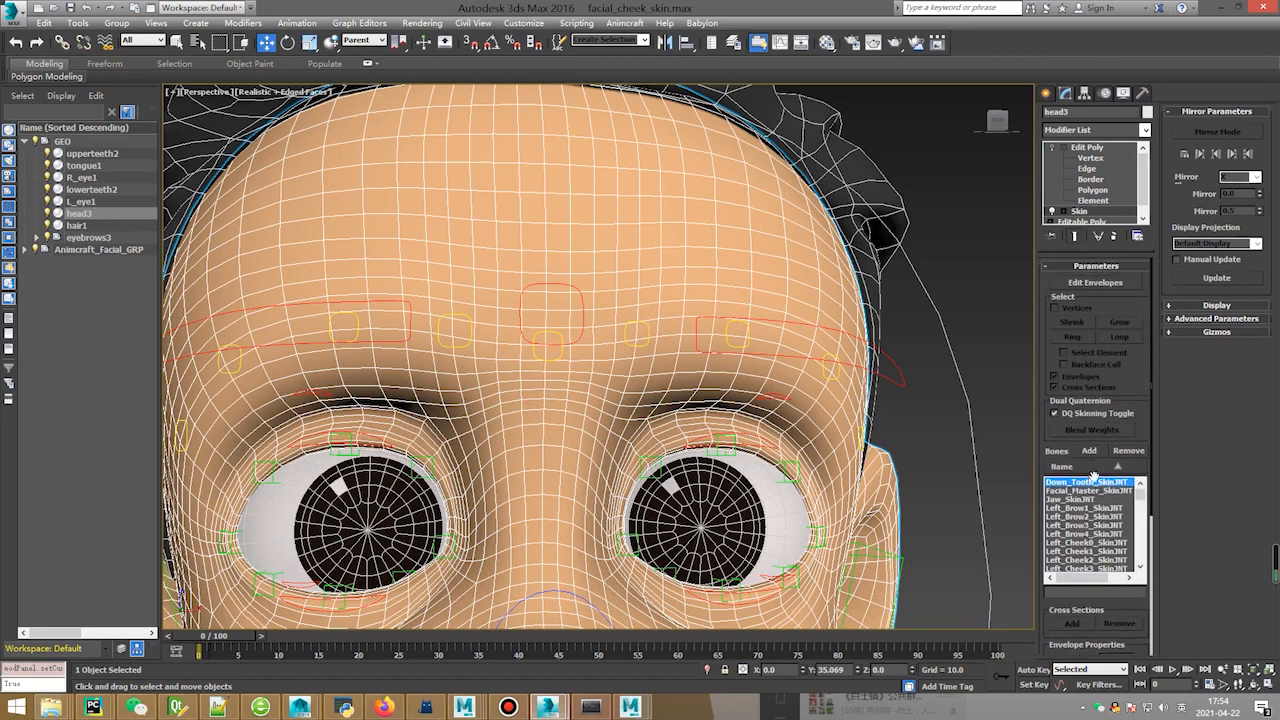
left_click(1096, 283)
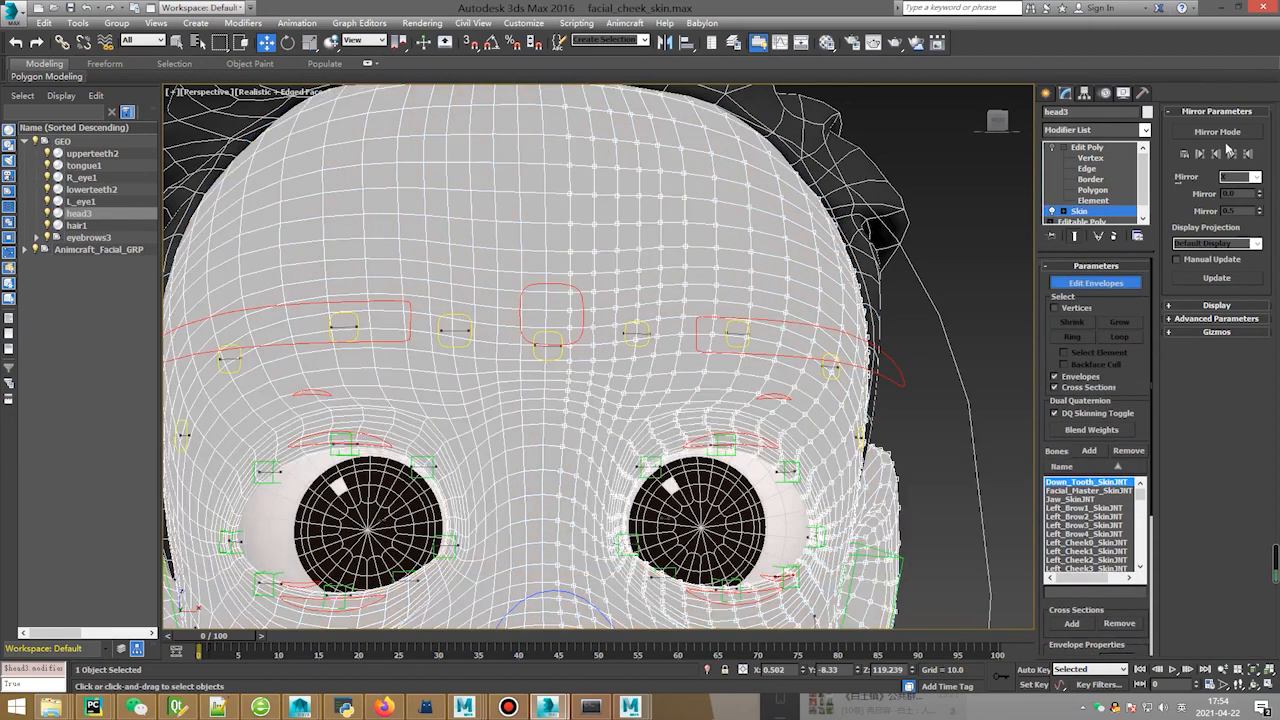
left_click(1217, 131)
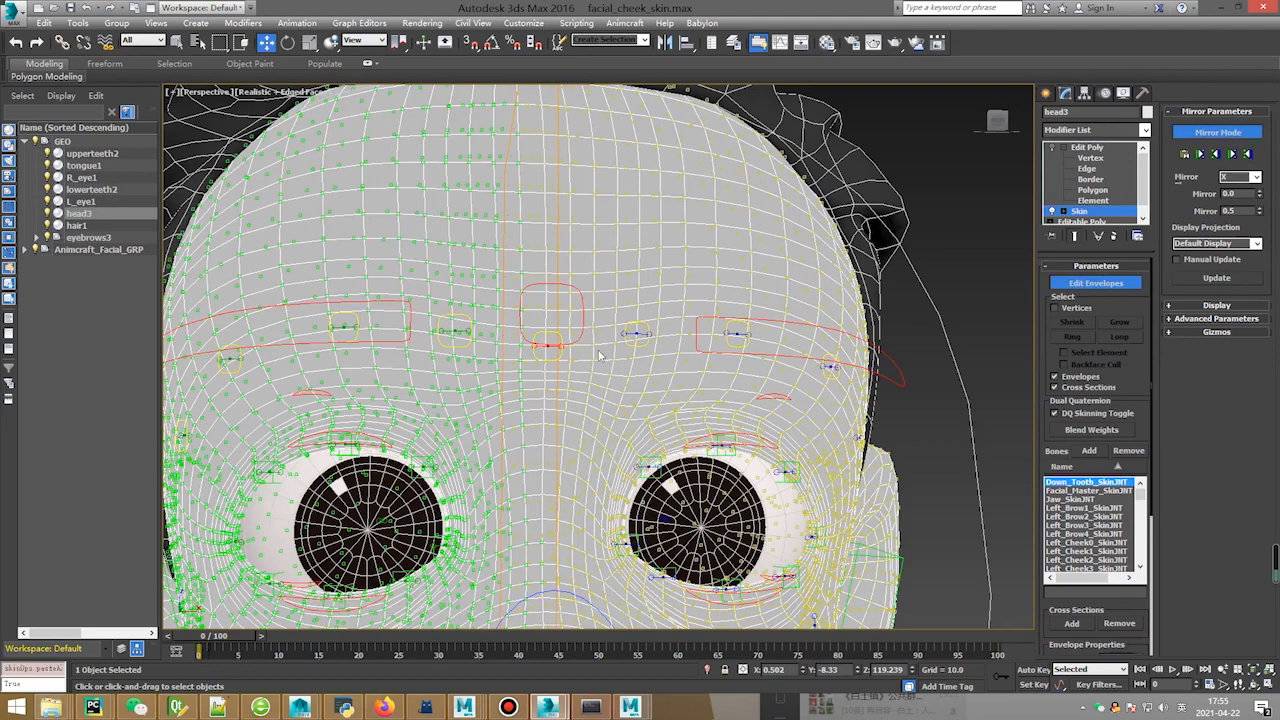
middle_click_drag(657, 359, 653, 355)
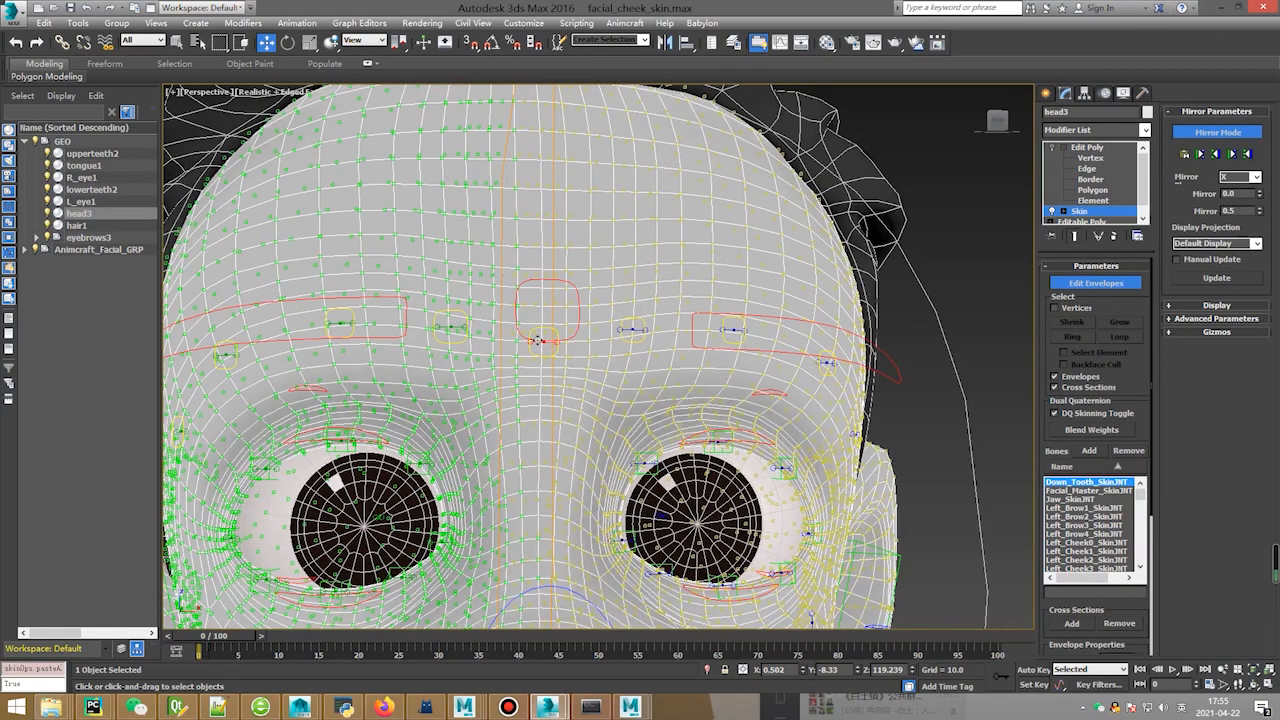
left_click(542, 342)
left_click_drag(1279, 200, 855, 114)
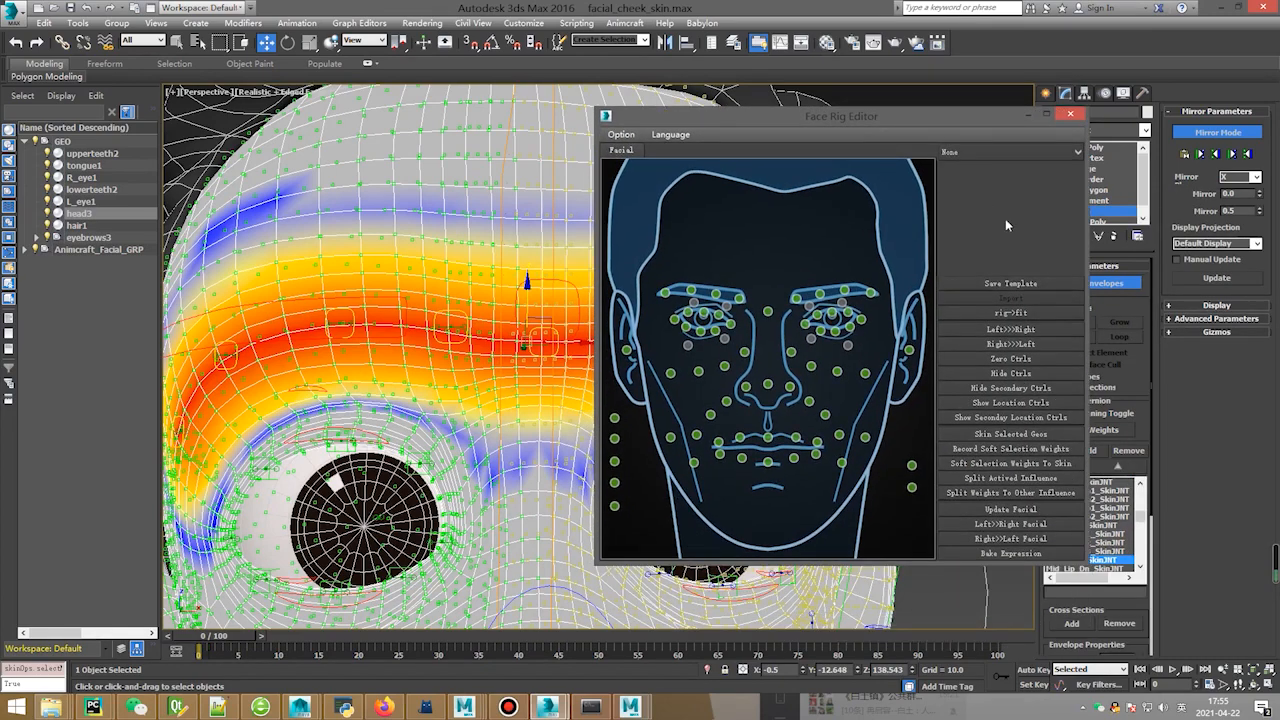
Split the active bone's influence, minimize the editor, exit envelopes, and select the left brow control.
left_click(1008, 477)
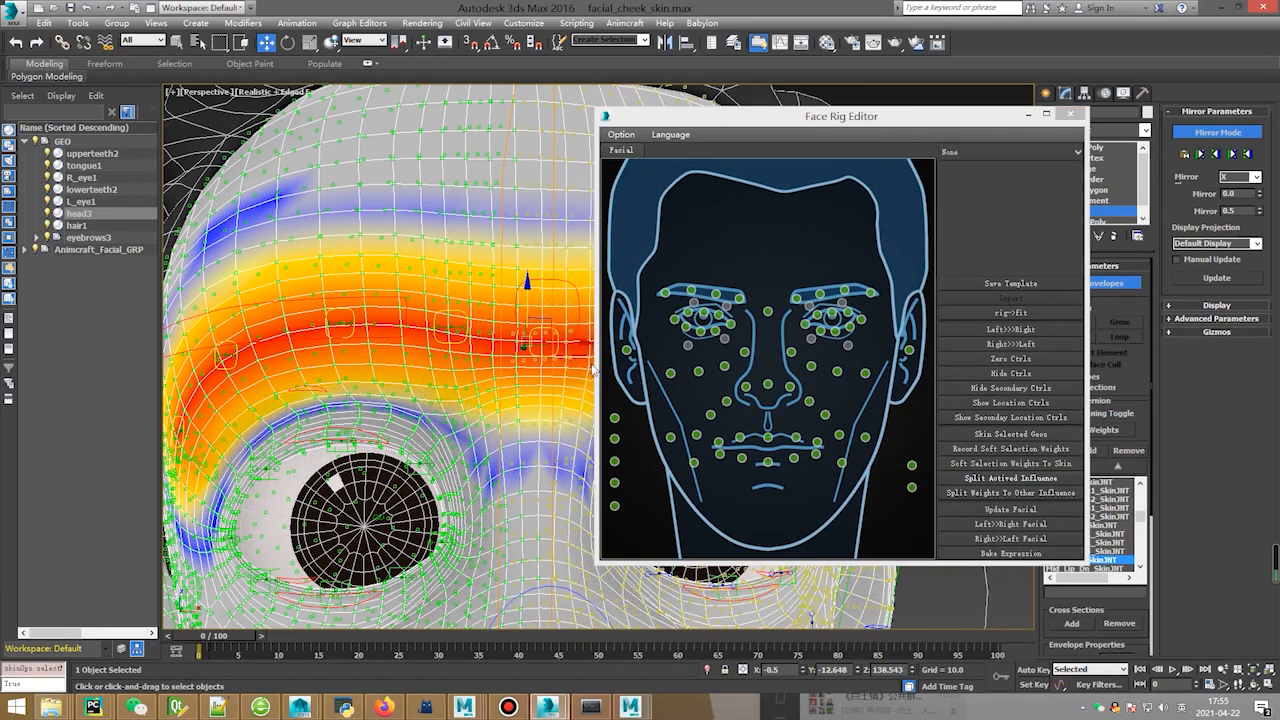
left_click(1028, 114)
right_click(652, 300)
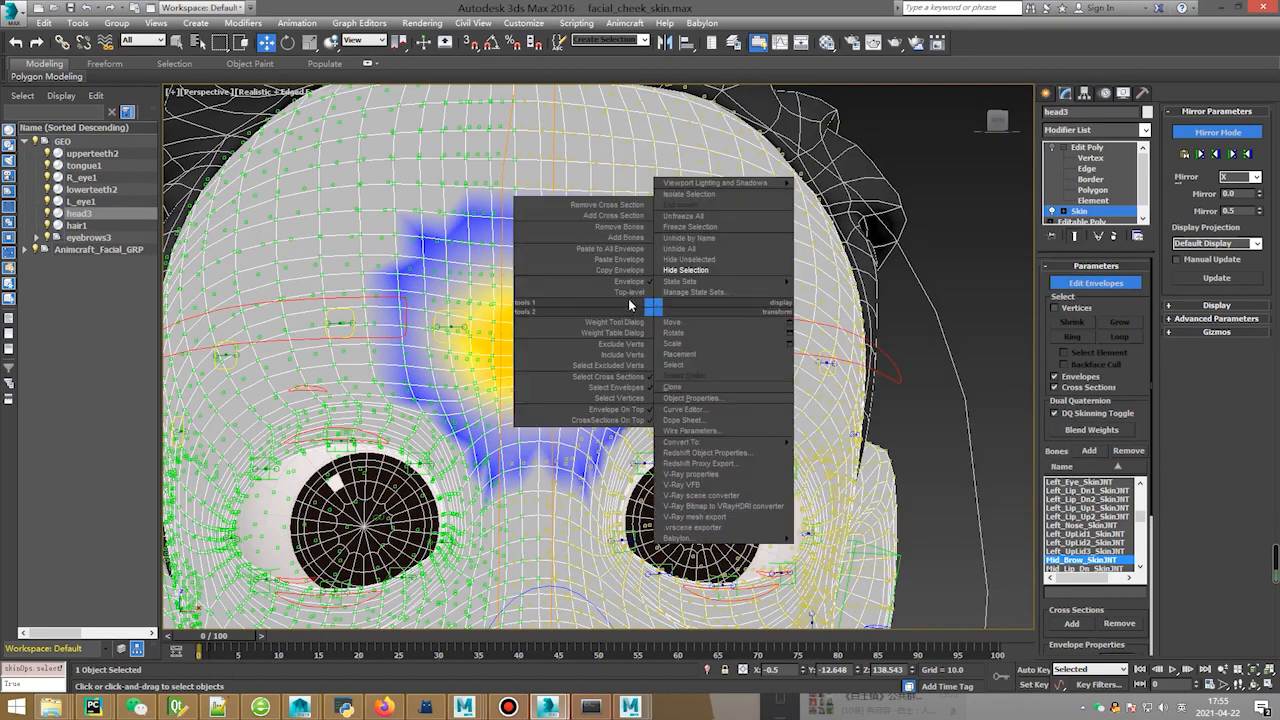
left_click(590, 300)
left_click(801, 320)
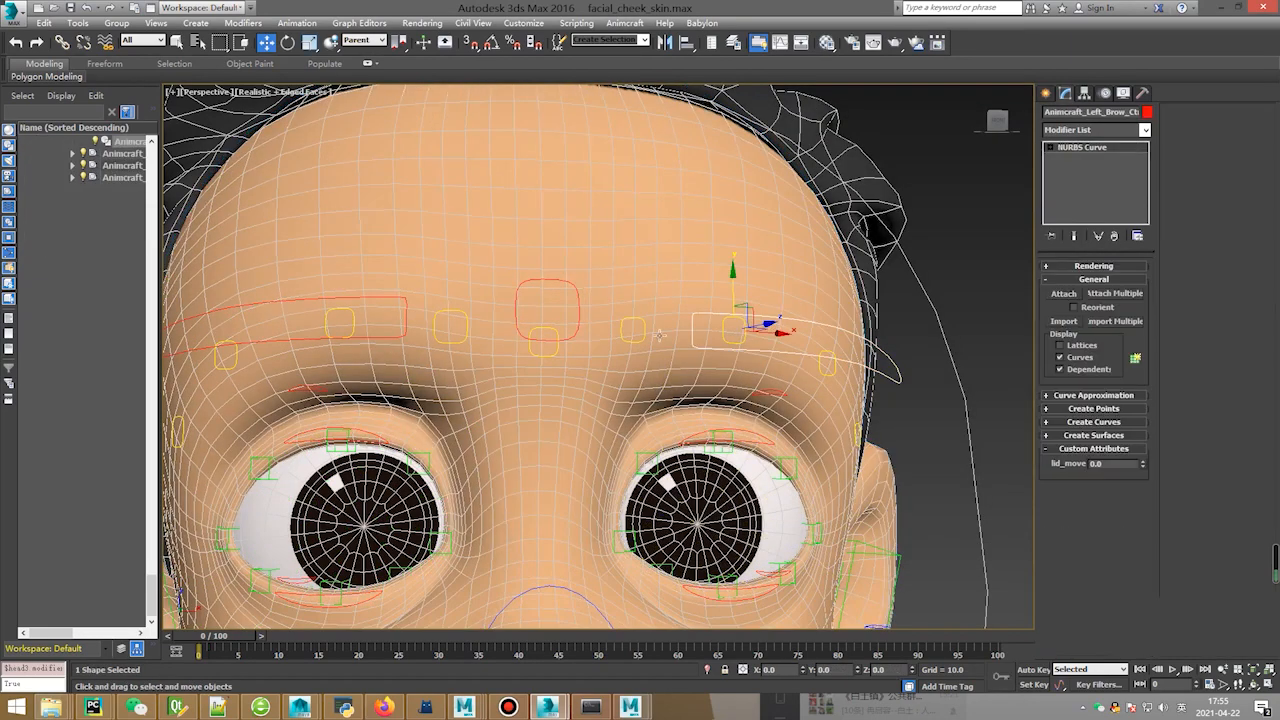
Select both brow controls, raise them to test the brow deformation, then undo.
left_click(296, 316, "ctrl")
scroll(745, 320, "down", 3)
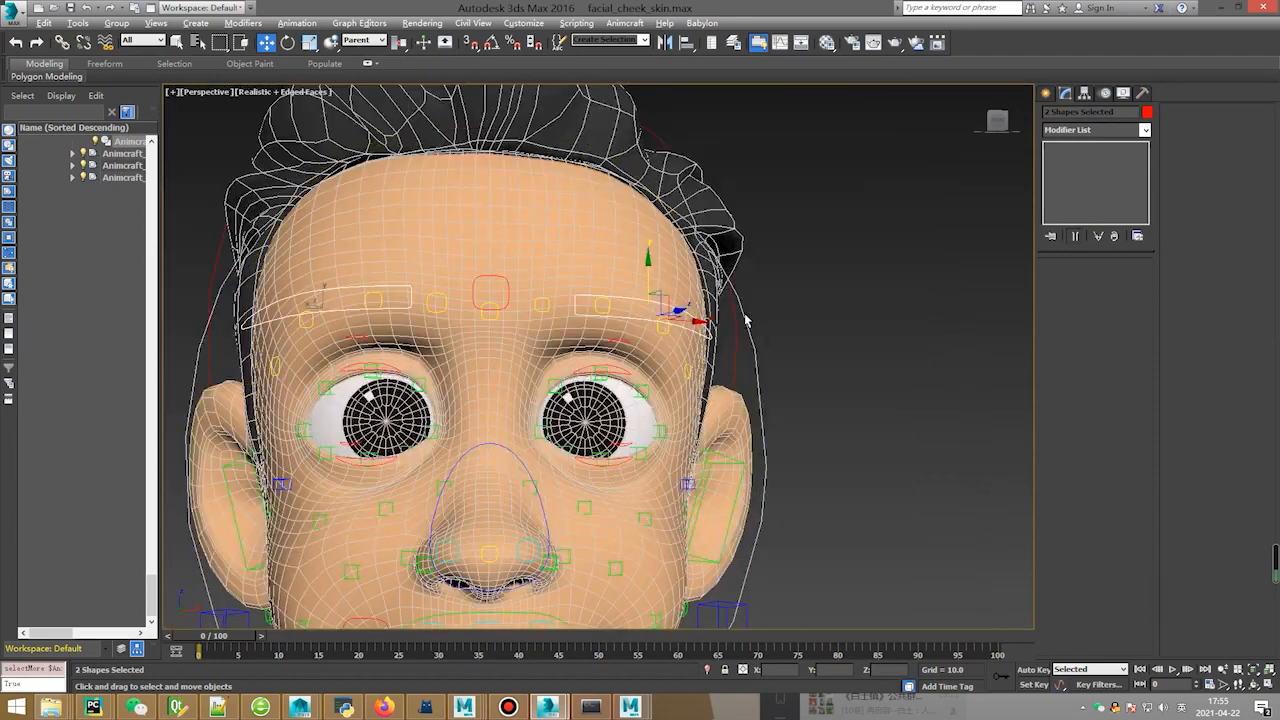
scroll(745, 320, "down", 1)
left_click_drag(676, 301, 714, 258)
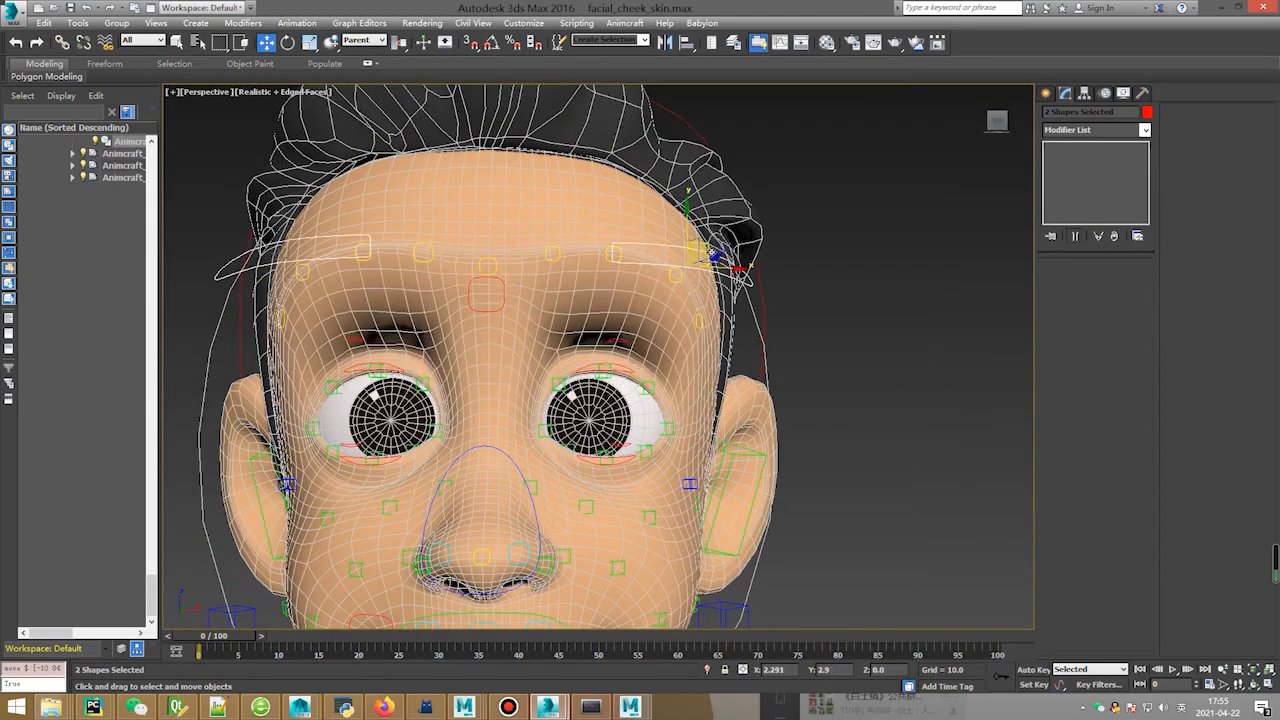
key("ctrl+z")
Tilt both brows with rotate to test them, undo, and reframe the view from slightly above.
key("e")
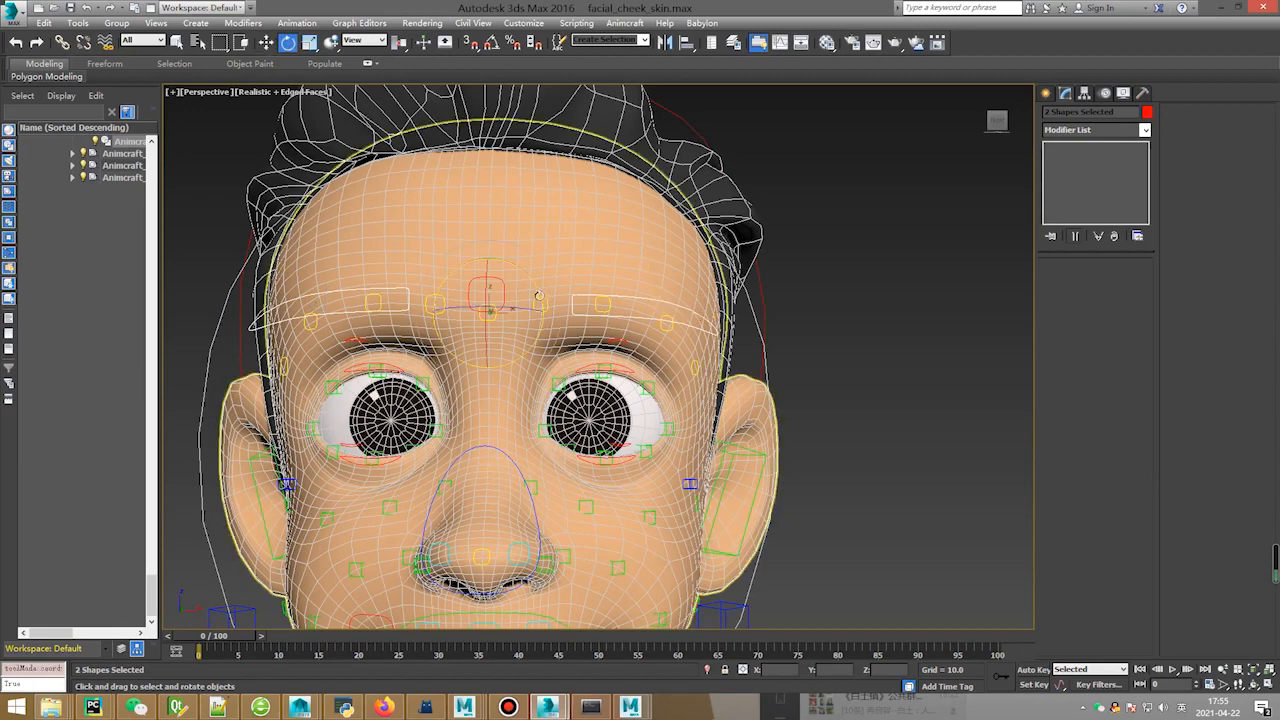
left_click_drag(540, 295, 550, 245)
key("ctrl+z")
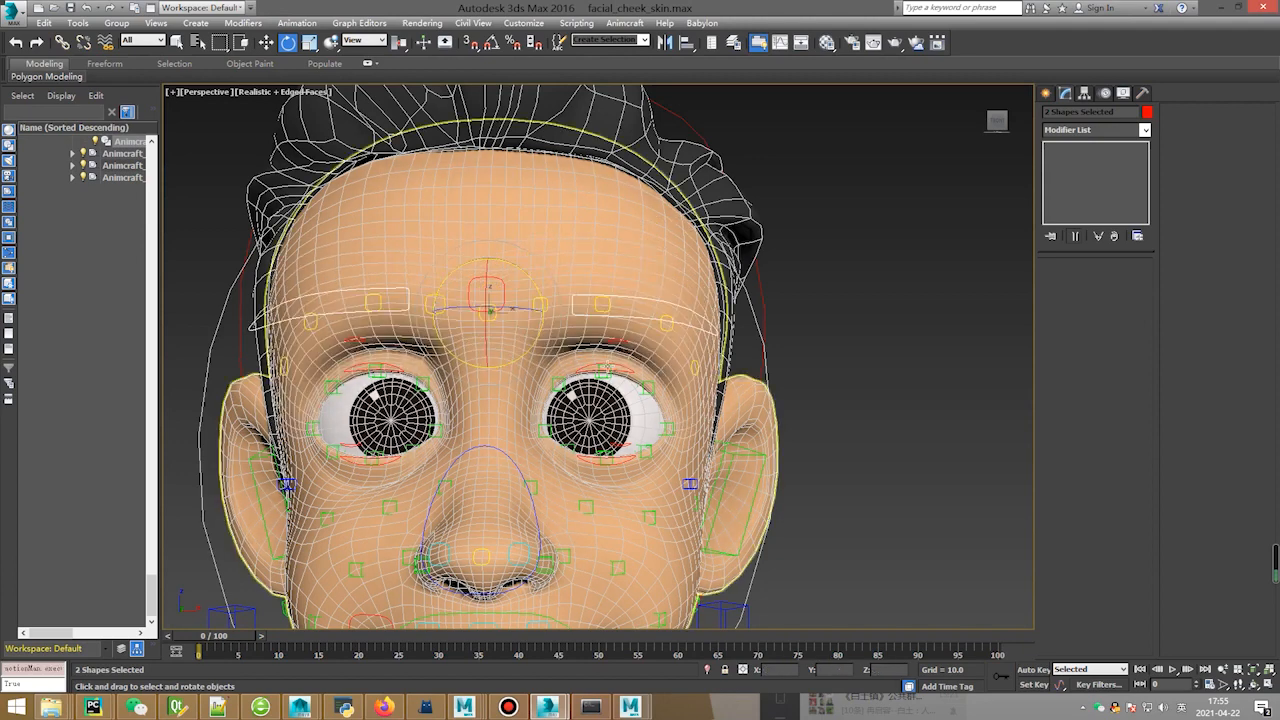
middle_click_drag(601, 426, 611, 353)
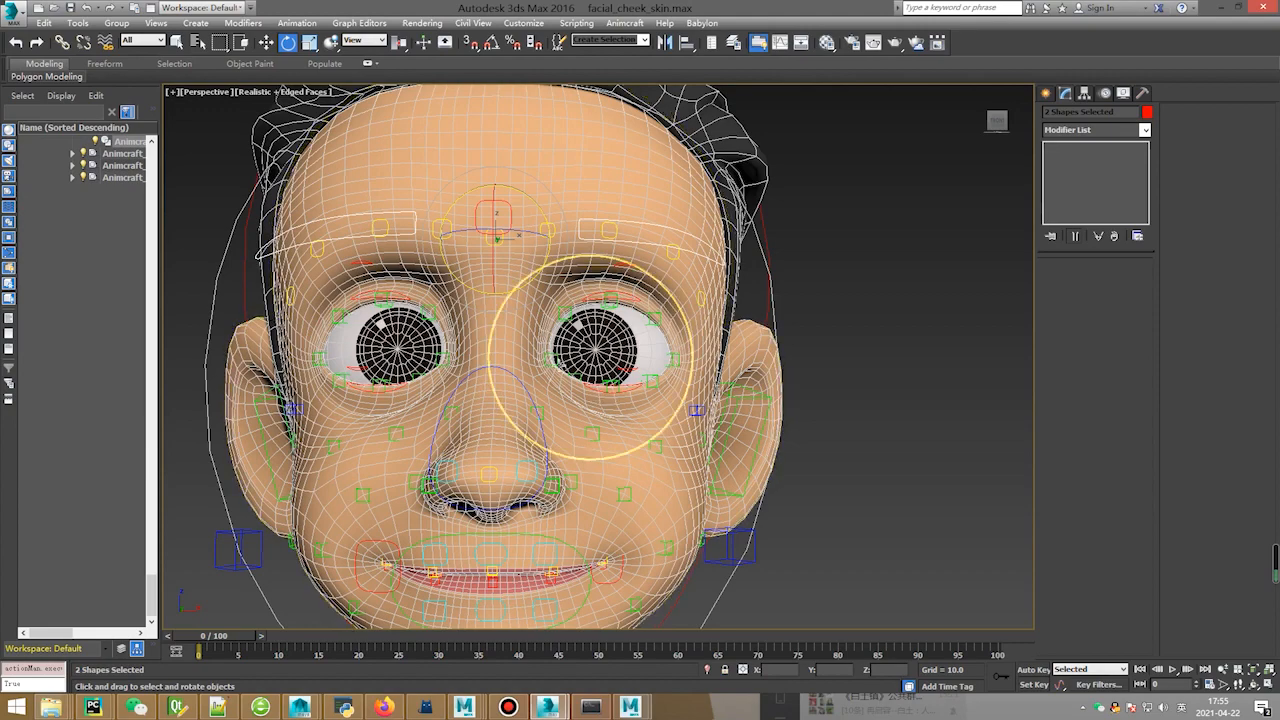
middle_click_drag(655, 390, 552, 297, "alt")
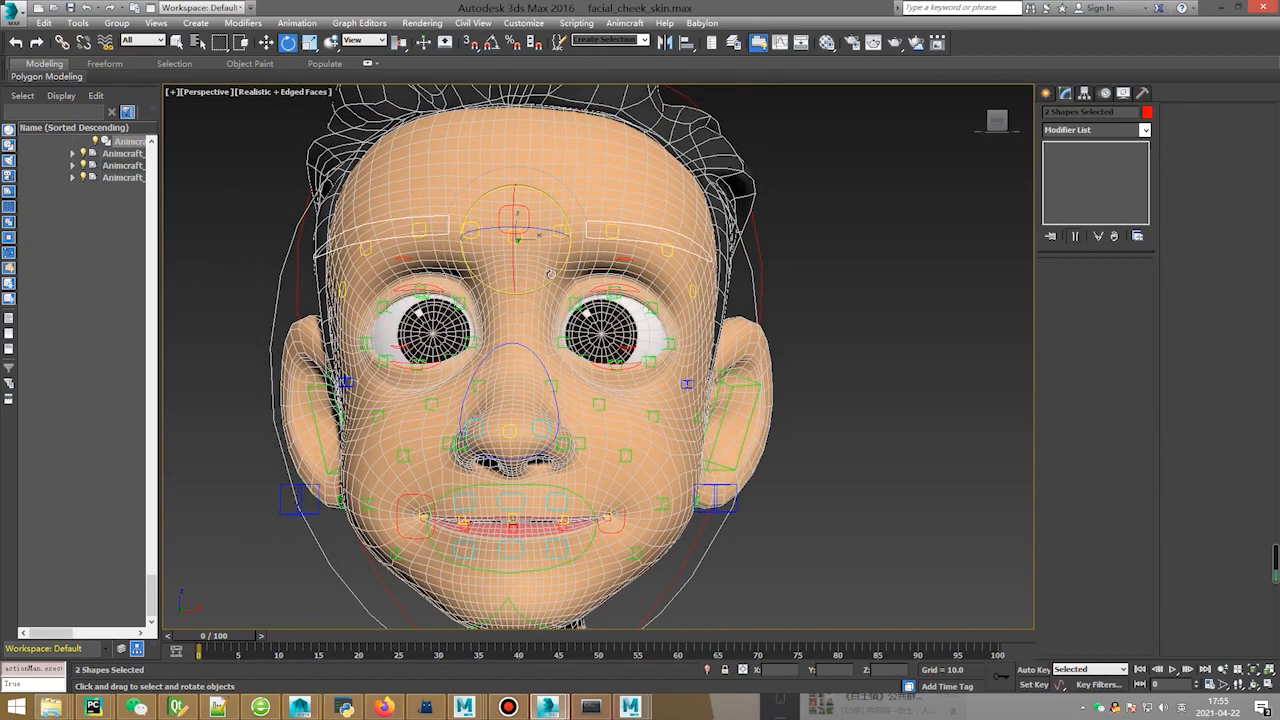
Leave Edge sub-object editing on the head mesh via the quad menu.
key("q")
left_click(528, 210)
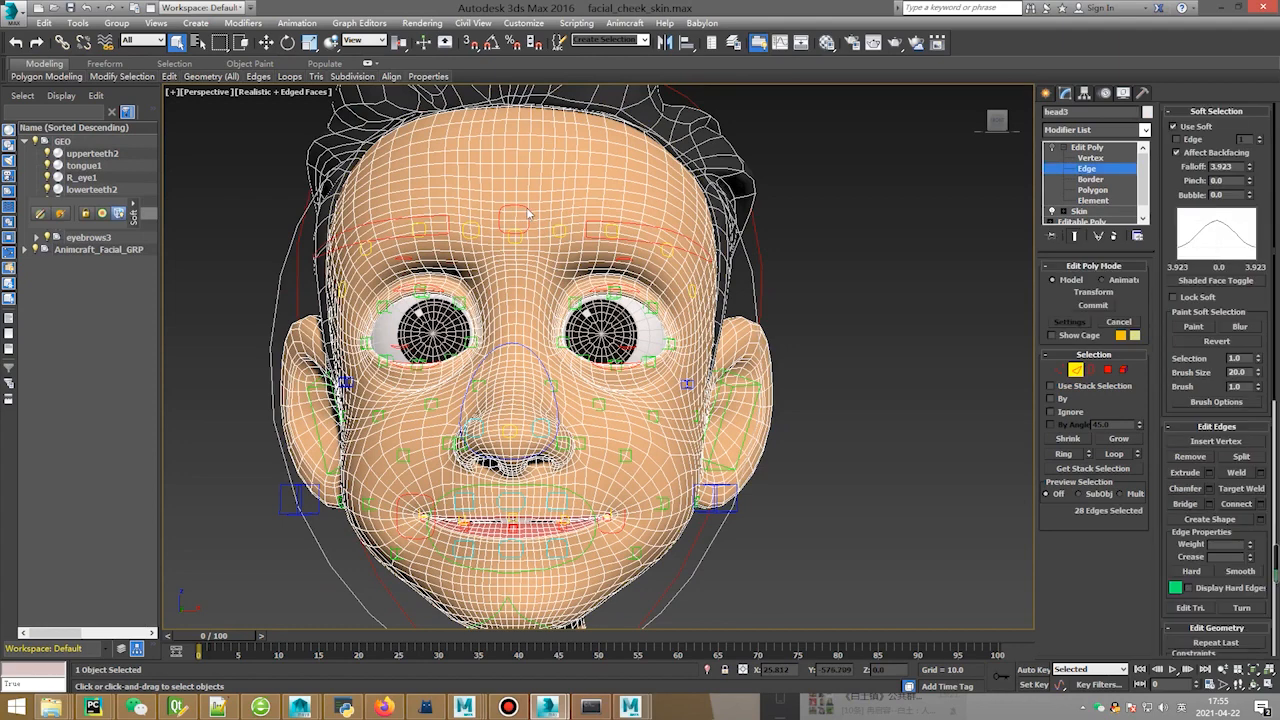
right_click(523, 208)
left_click(490, 190)
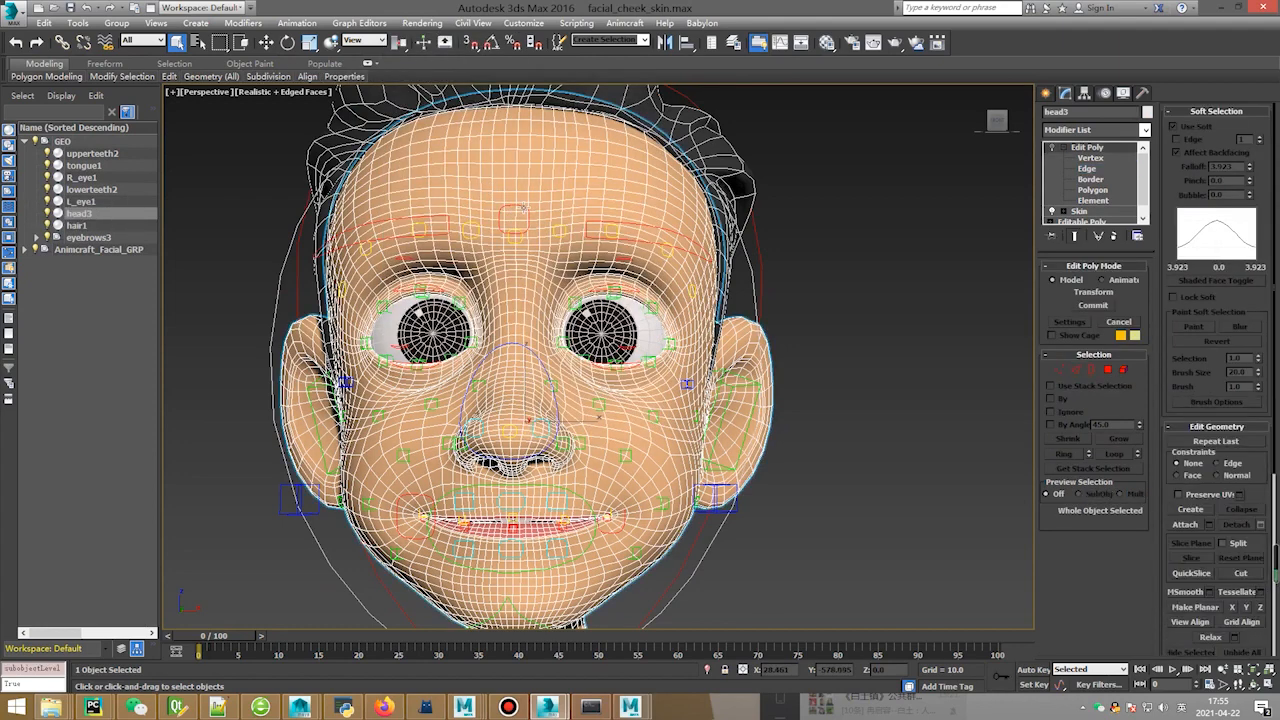
Move the centre brow control Animcraft_Brow_Ctrl to test it, undoing the move.
left_click(523, 208)
key("w")
left_click_drag(516, 178, 564, 124)
key("ctrl+z")
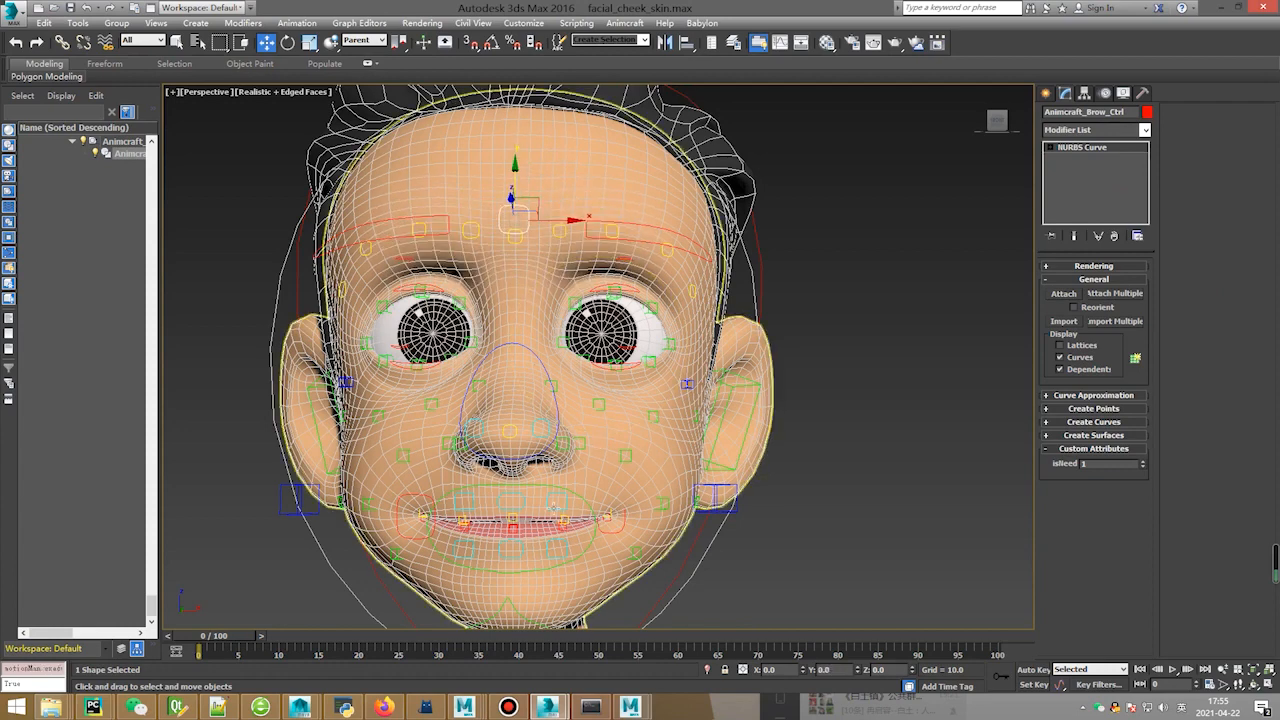
middle_click_drag(556, 507, 569, 455)
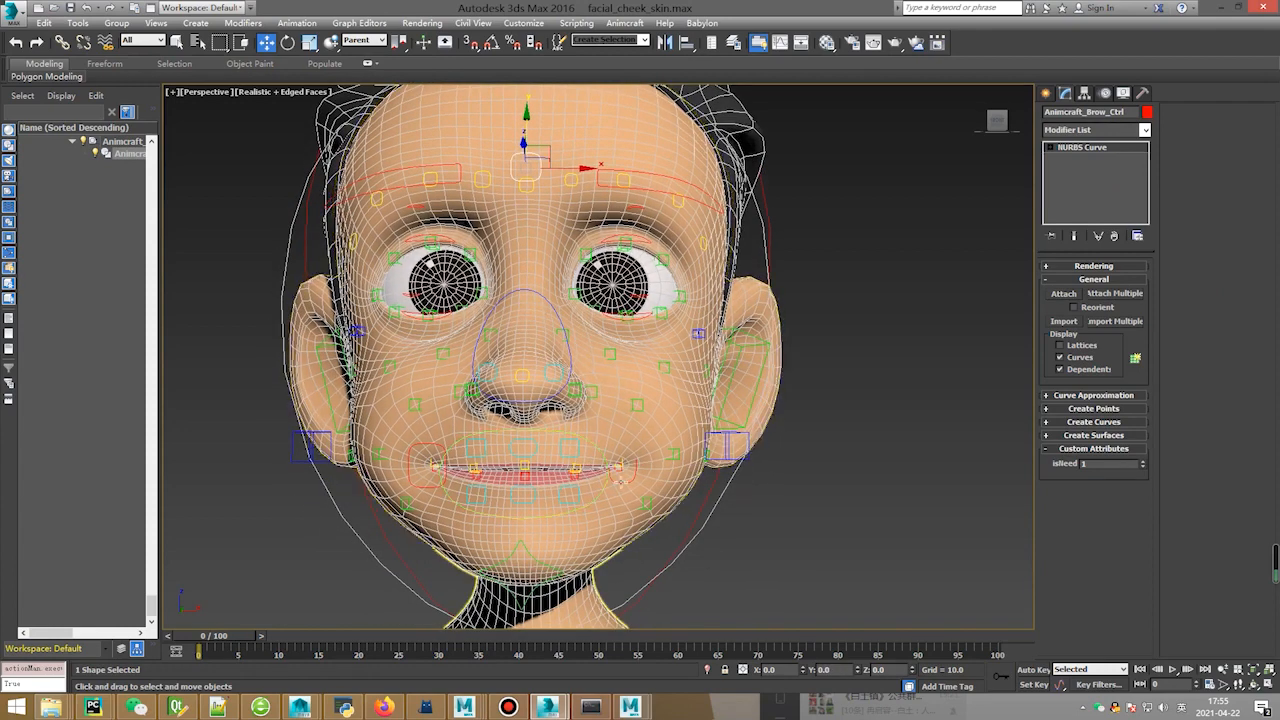
Pull Left_Mouth_Ctrl up into a smile, then undo it back to rest.
left_click(640, 462)
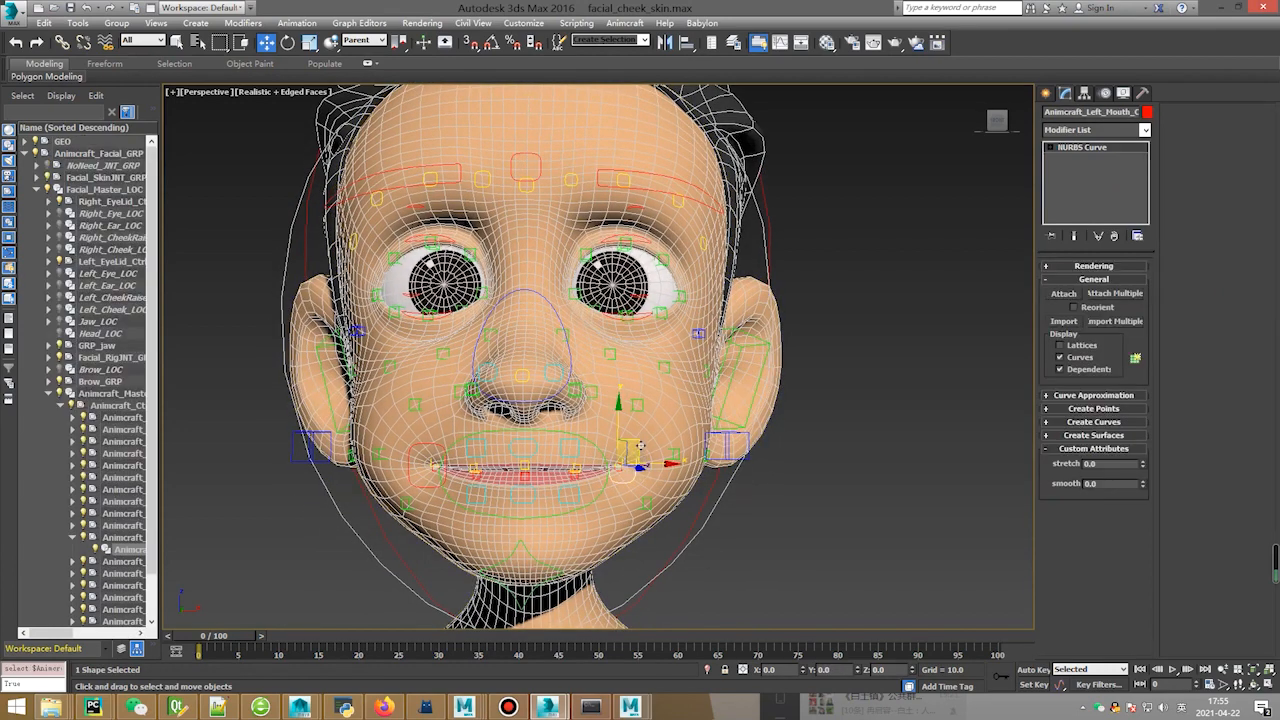
left_click_drag(640, 447, 618, 418)
key("ctrl+z")
Drag the jaw control down to Y -1.0 so the mouth hangs open, inspecting from the side.
left_click(532, 592)
middle_click_drag(532, 592, 537, 545)
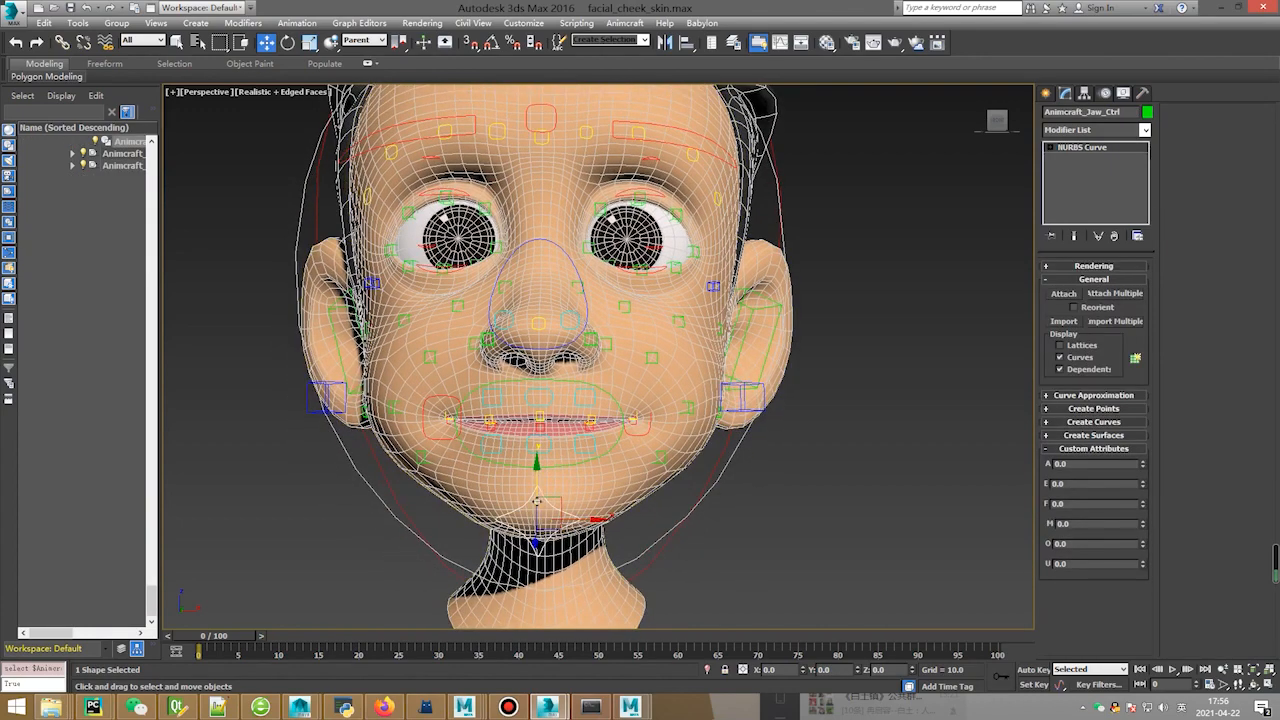
left_click_drag(537, 500, 538, 585)
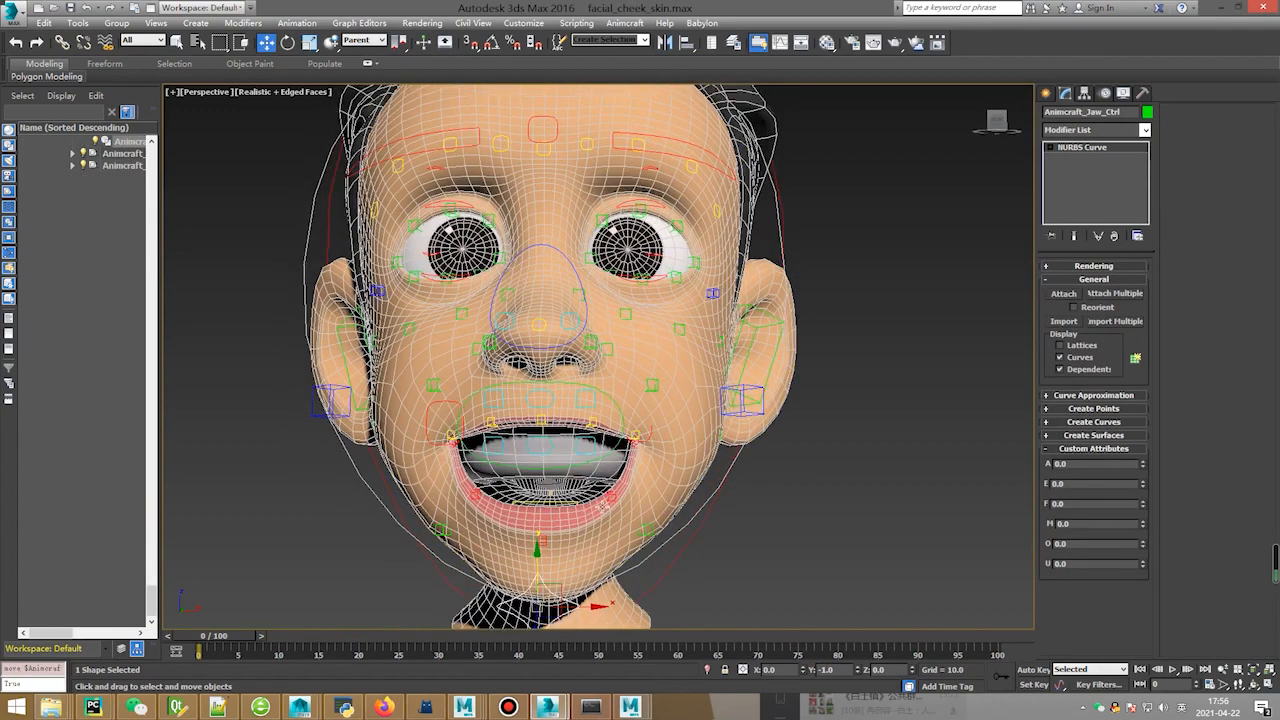
left_click(612, 496)
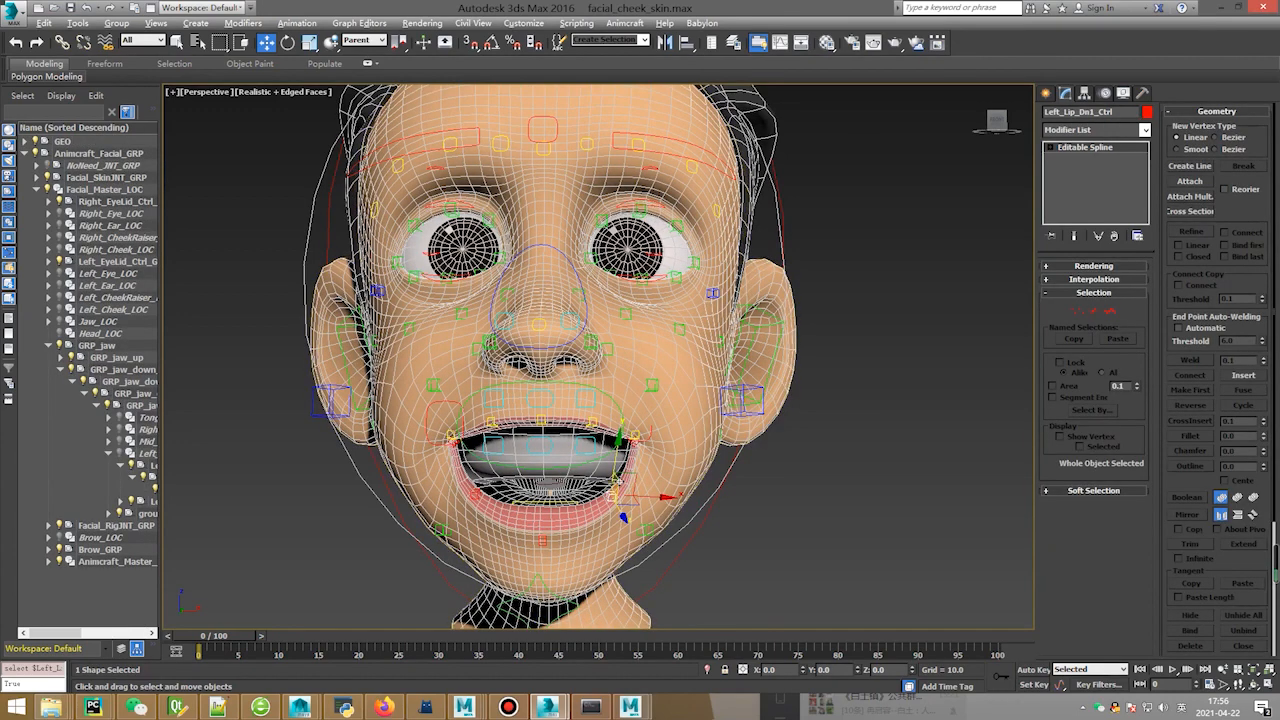
middle_click_drag(610, 544, 552, 533)
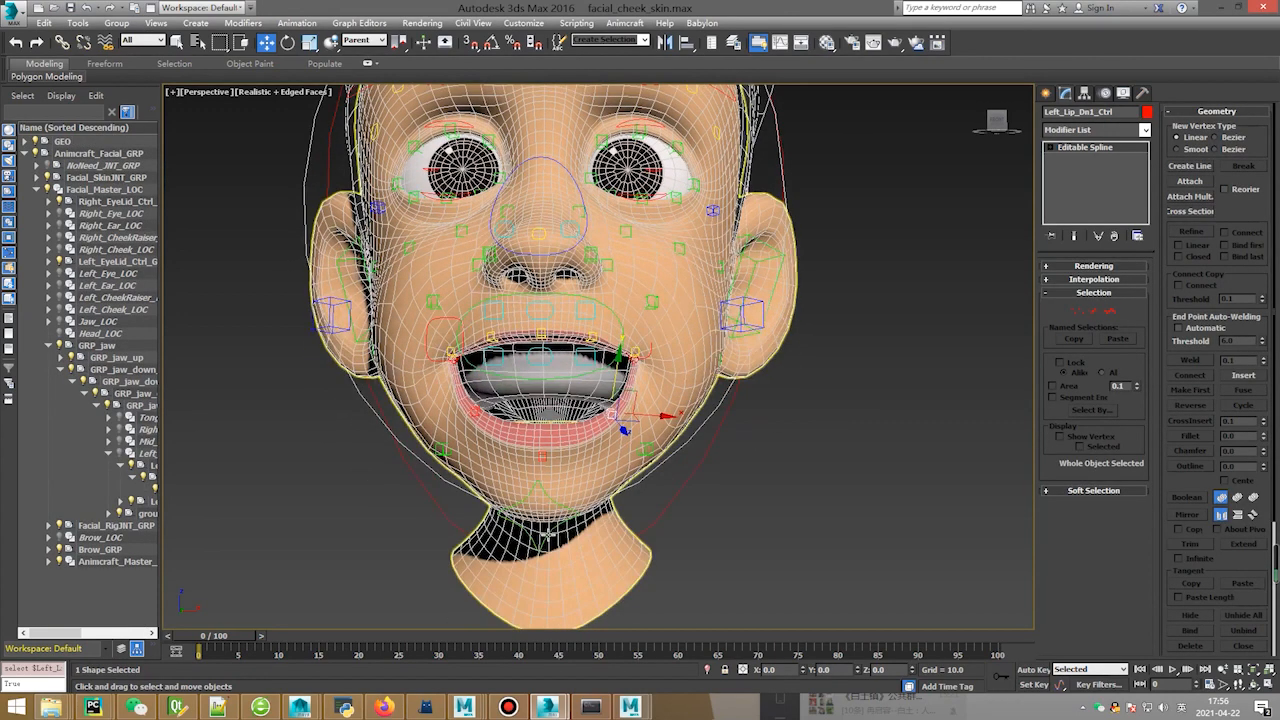
left_click(552, 517)
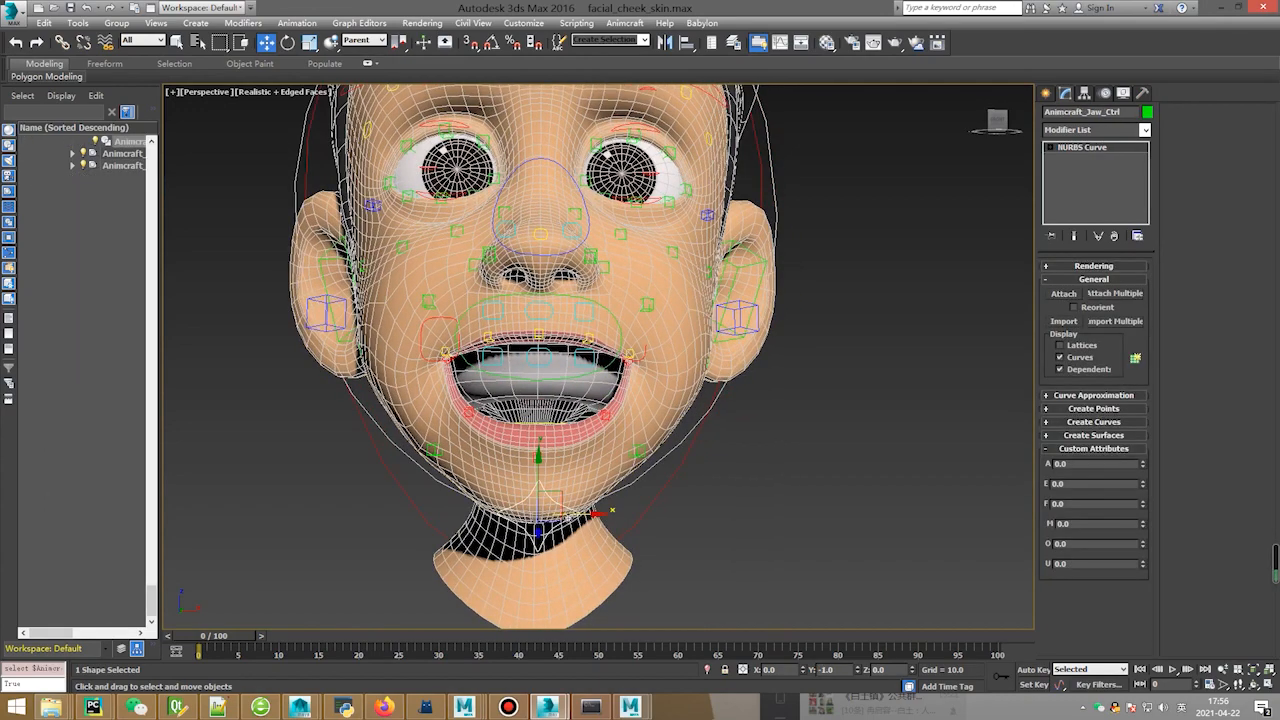
middle_click_drag(552, 517, 563, 490, "alt")
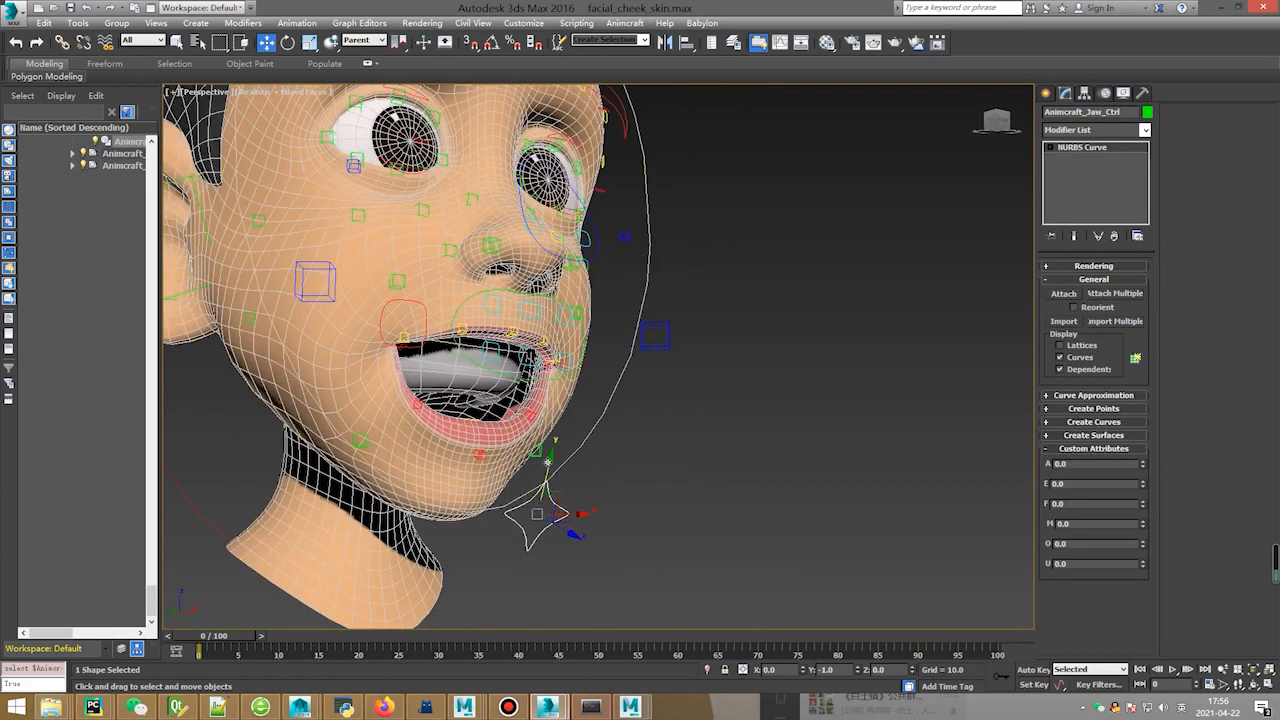
mouse_move(548, 462)
left_mouse_down()
mouse_move(545, 500)
mouse_move(580, 440)
mouse_move(575, 458)
mouse_move(549, 458)
mouse_move(547, 481)
left_mouse_up()
Shift the jaw sideways along X to test its swing, then undo to re-centre it.
middle_click_drag(684, 558, 594, 514, "alt")
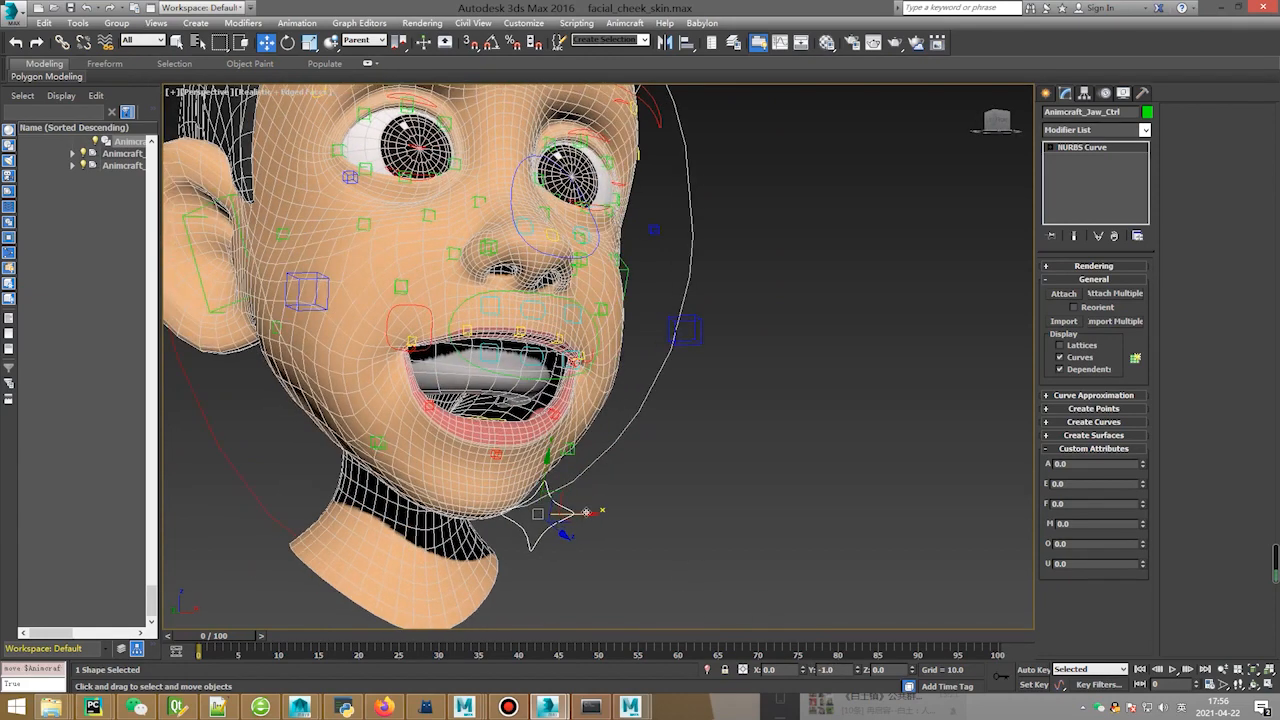
left_click_drag(586, 513, 616, 514)
middle_click_drag(636, 509, 608, 440, "alt")
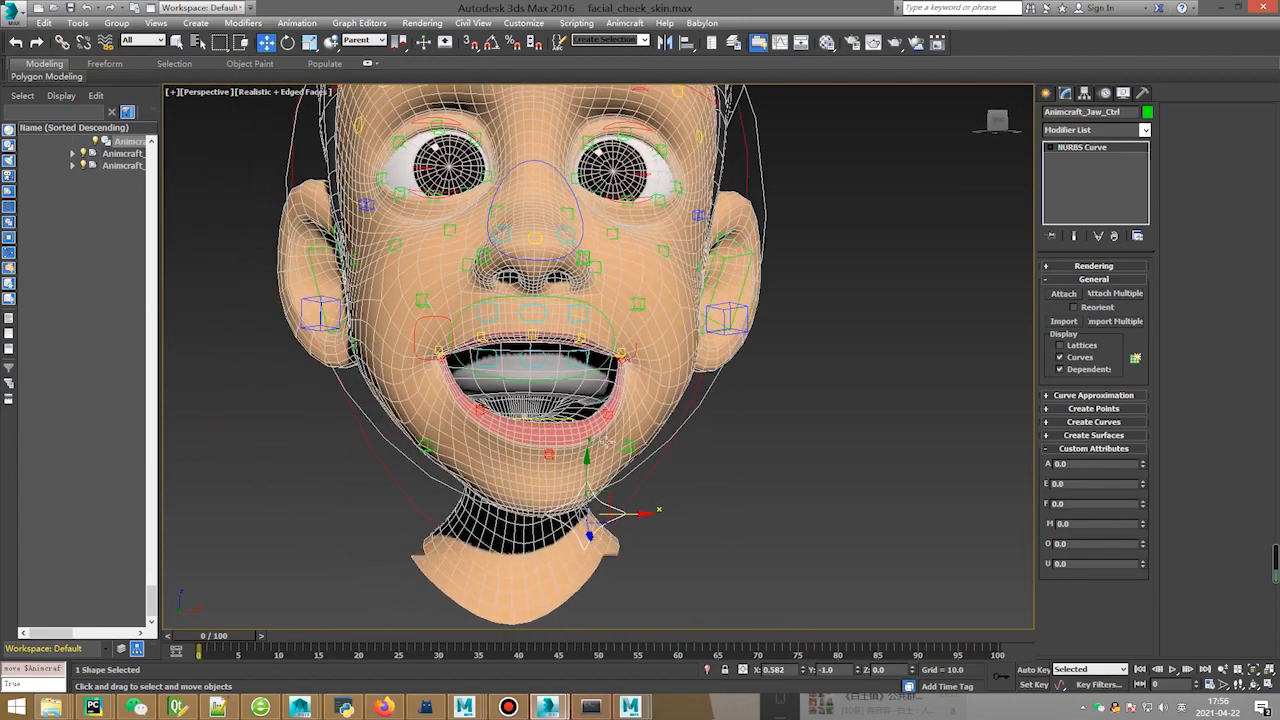
key("ctrl+z")
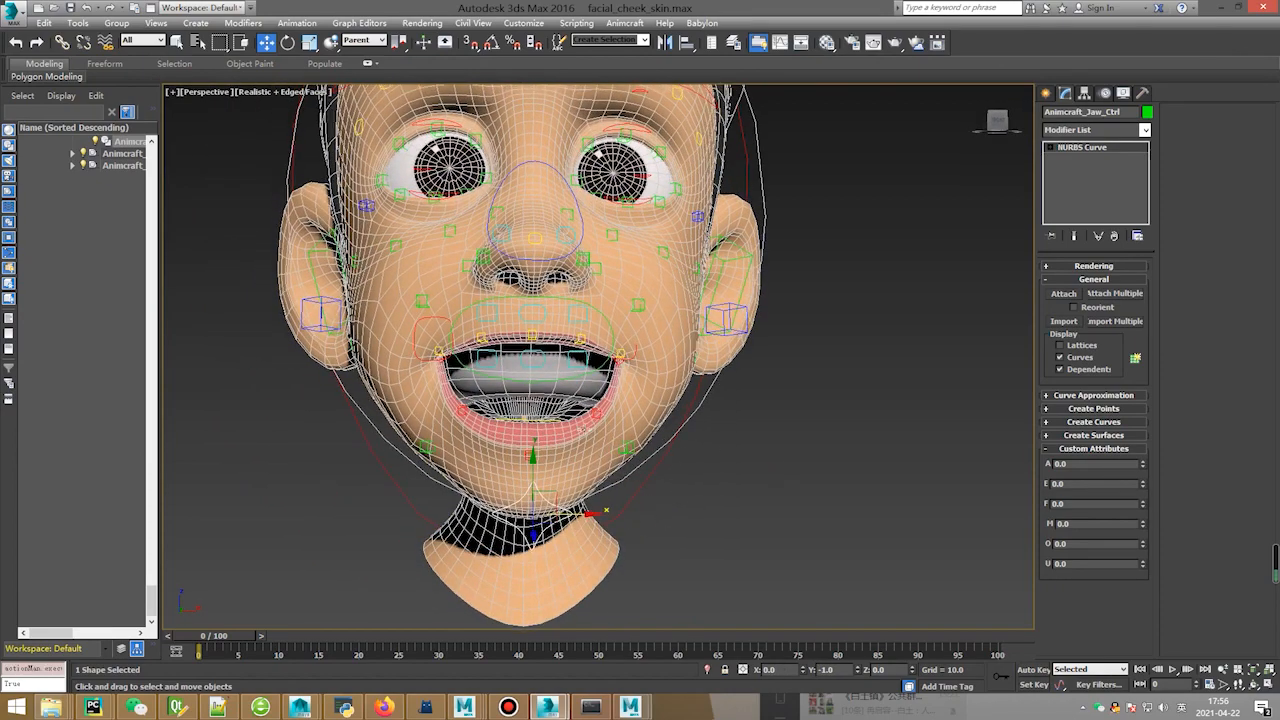
left_click(588, 416)
Test the lip controls by pulling the mouth corner down, undoing, then raising it.
scroll(628, 383, "up", 2)
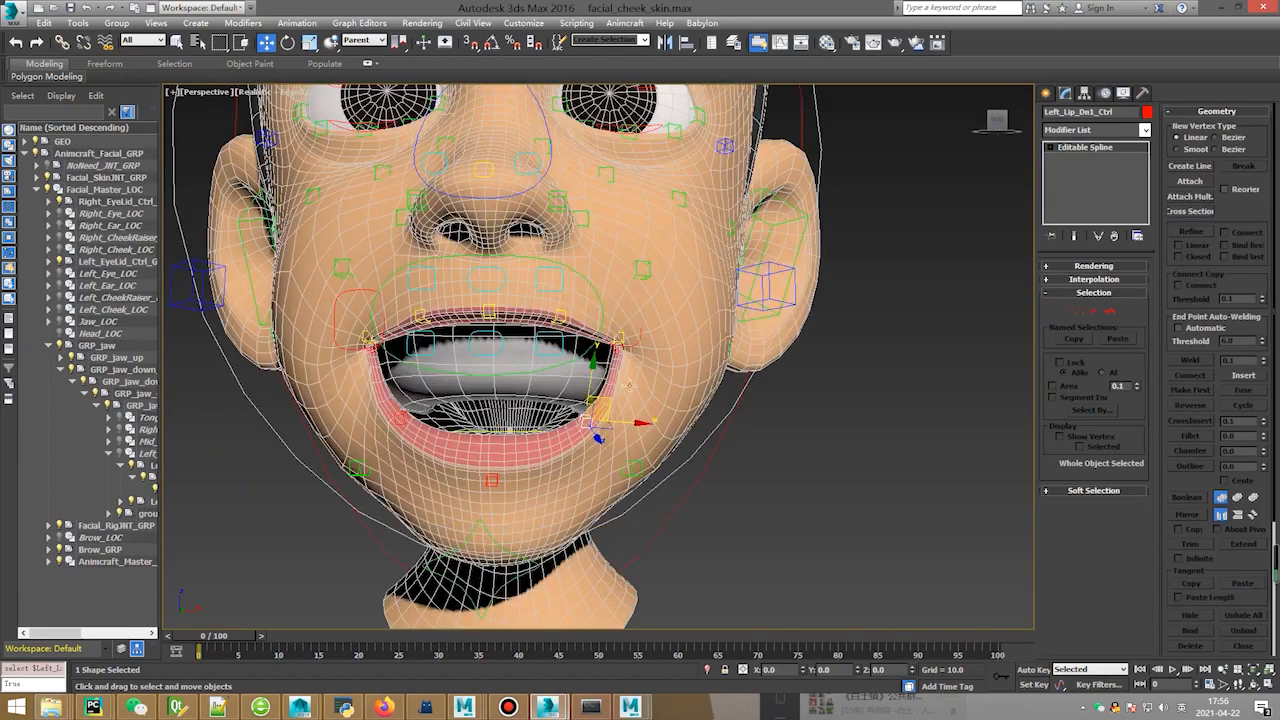
left_click(622, 328)
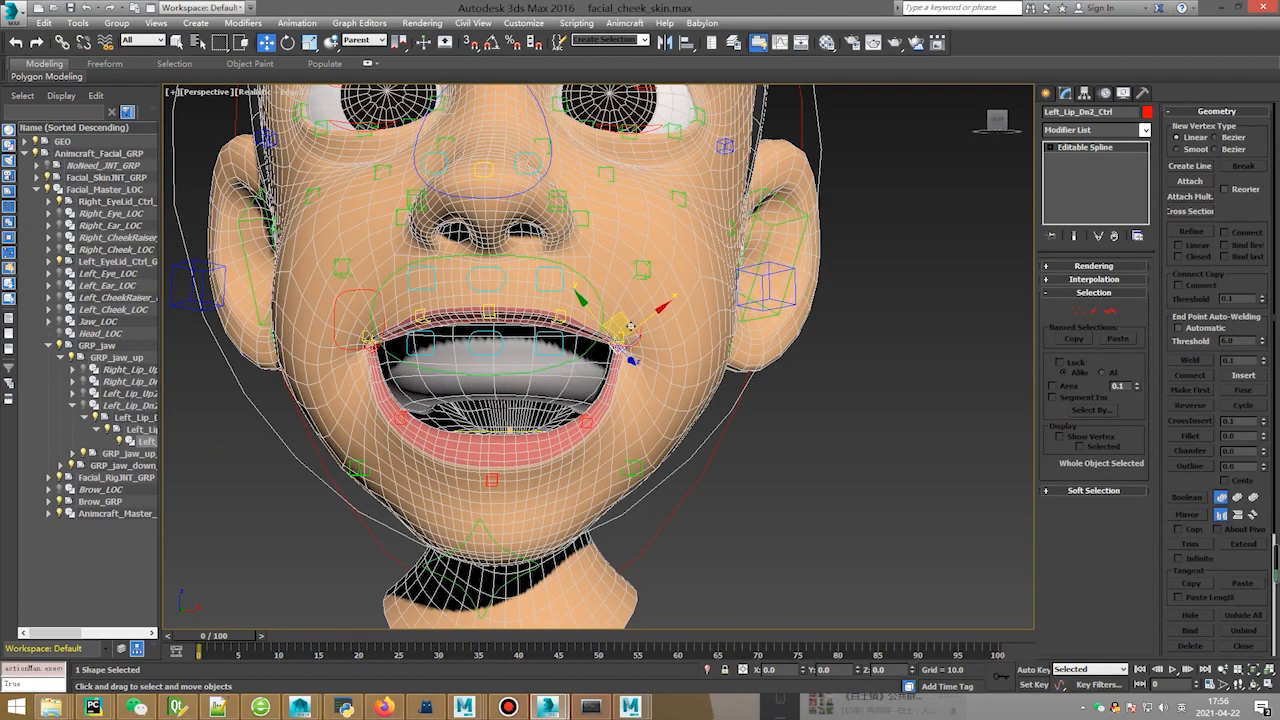
left_click_drag(630, 326, 632, 353)
key("ctrl+z")
key("ctrl+z")
left_click(630, 326)
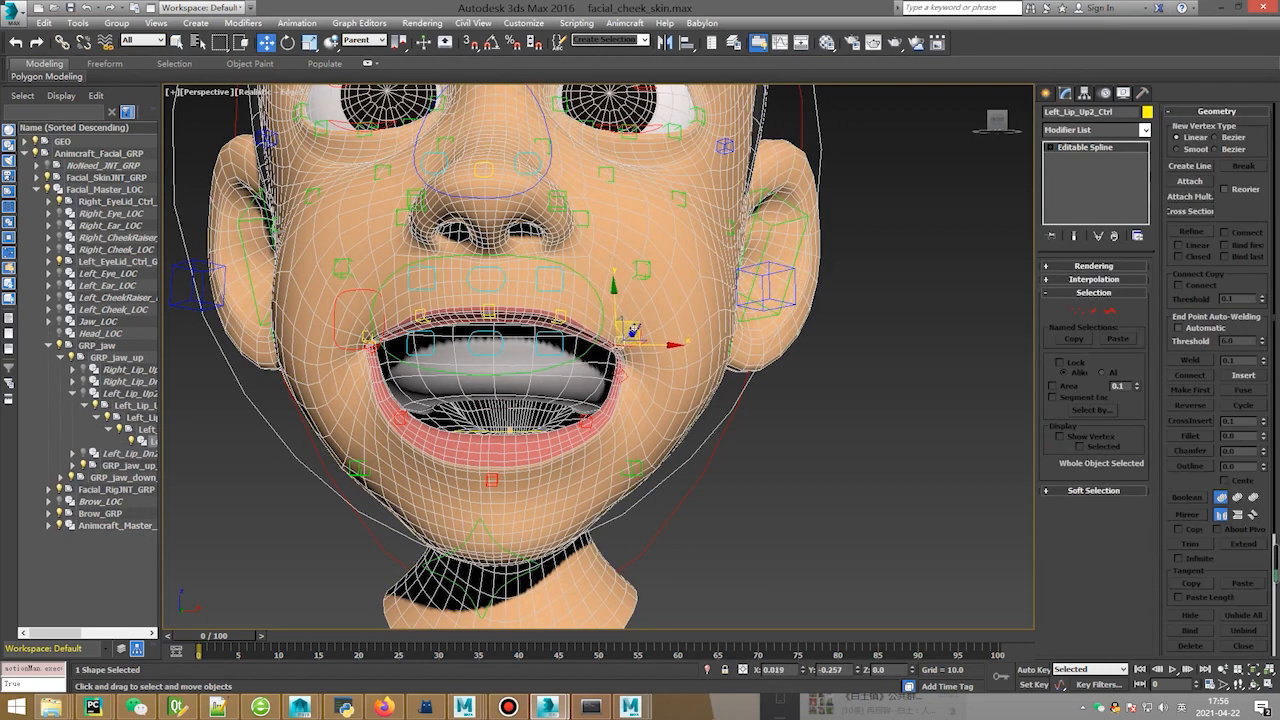
left_click_drag(632, 320, 633, 303)
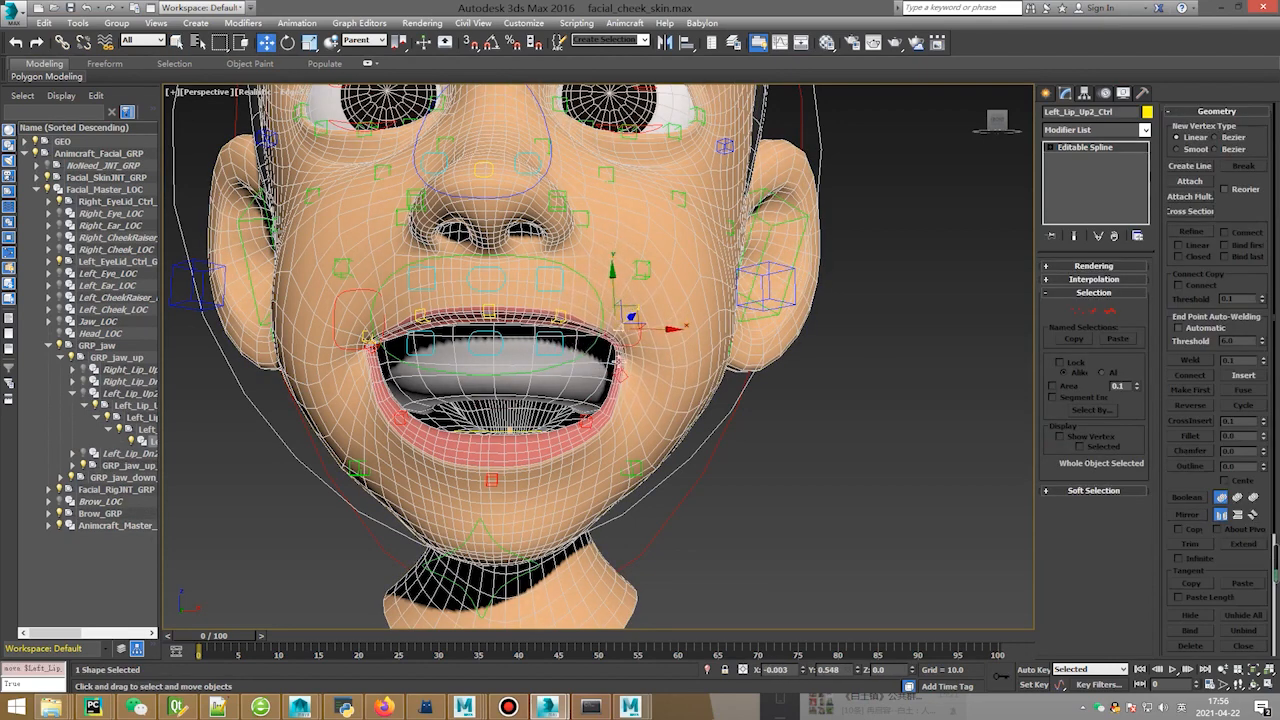
Select Left_Lip_Dn1_Ctrl and bring up the Animcraft plugin menu.
left_click(587, 421)
left_click(587, 421)
middle_click_drag(587, 421, 588, 431, "alt")
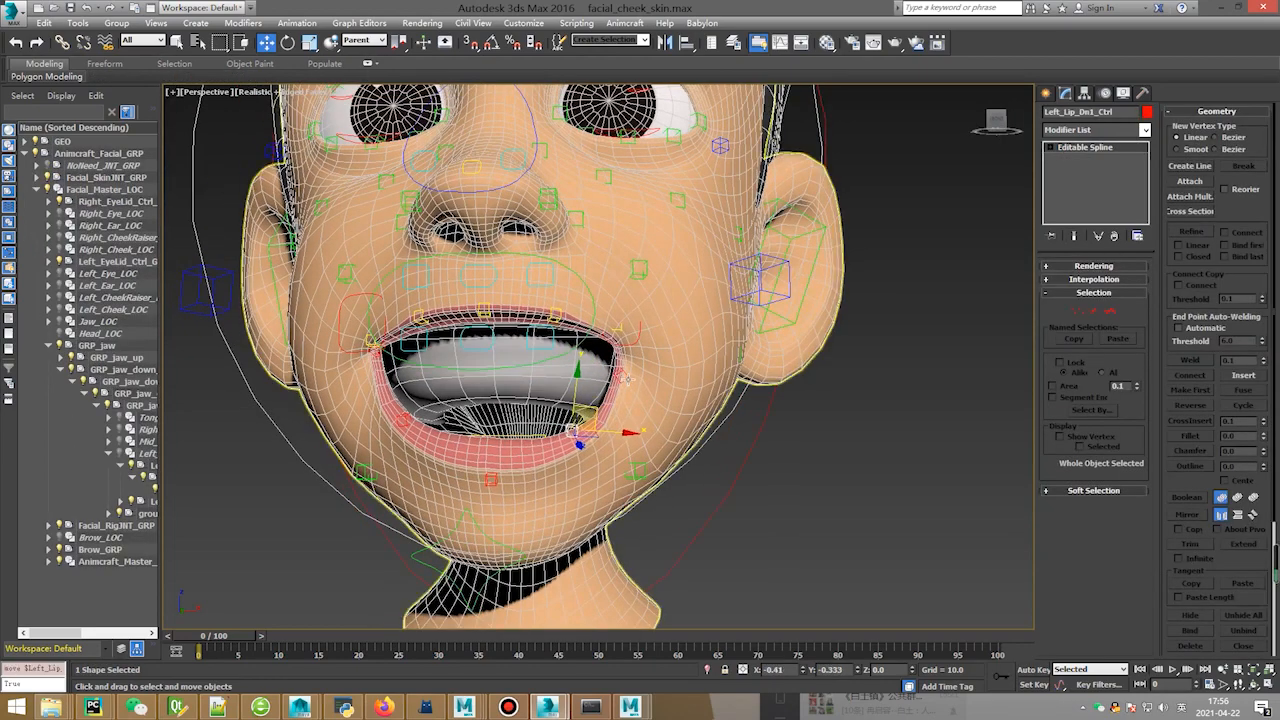
middle_click_drag(626, 379, 620, 390, "alt")
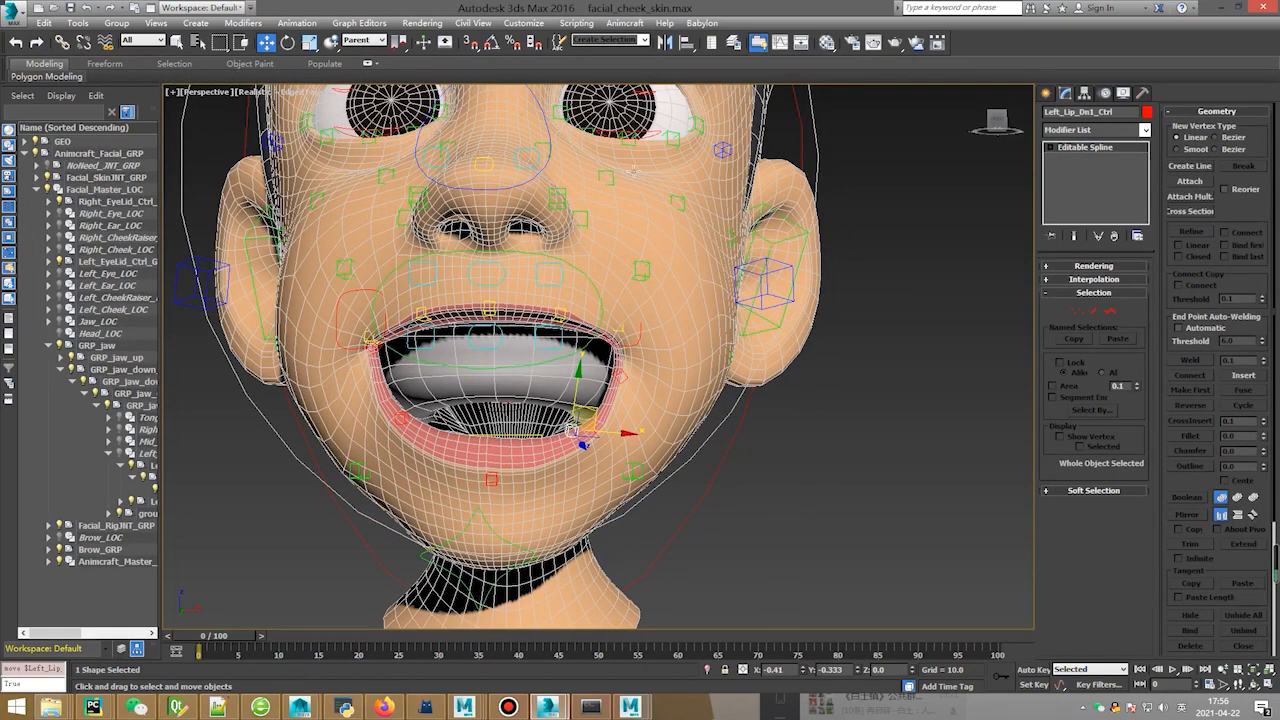
left_click(637, 28)
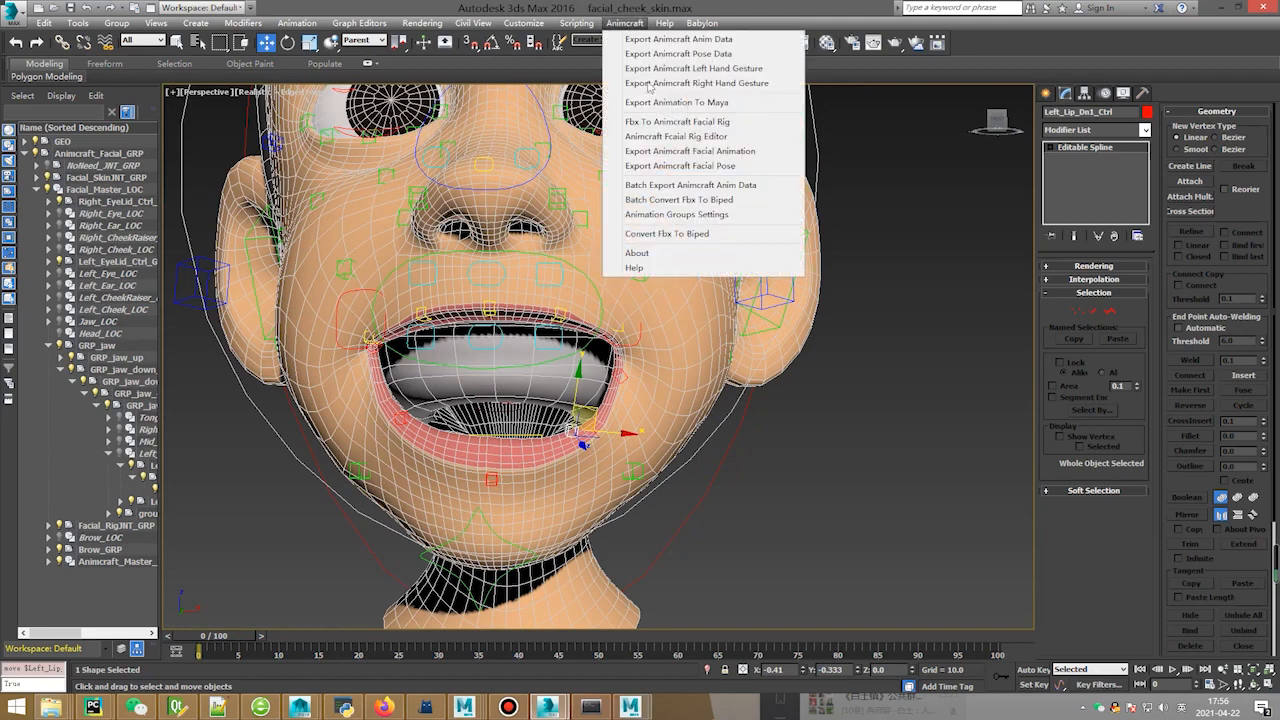
Open the Animcraft Facial Rig Editor, move it aside, and select Right_Lip_Dn2_Ctrl.
left_click(688, 134)
left_click_drag(688, 139, 921, 142)
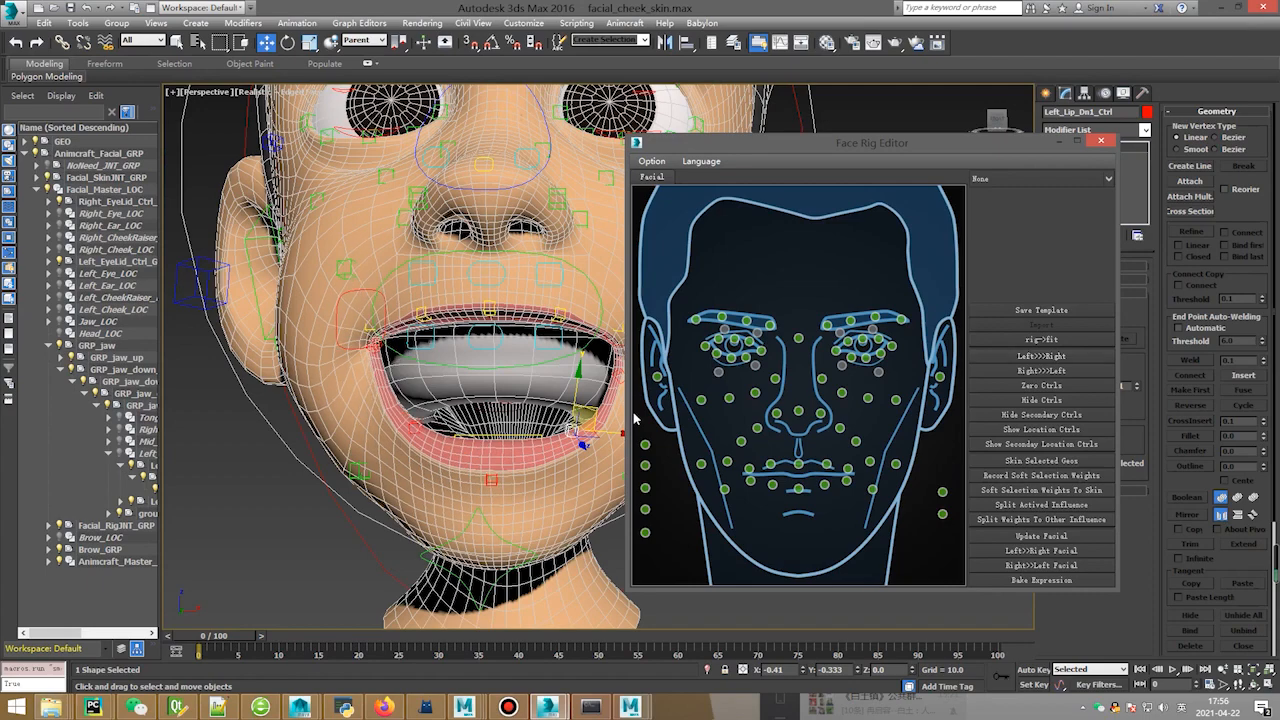
left_click(495, 391)
middle_click_drag(572, 402, 503, 388, "alt")
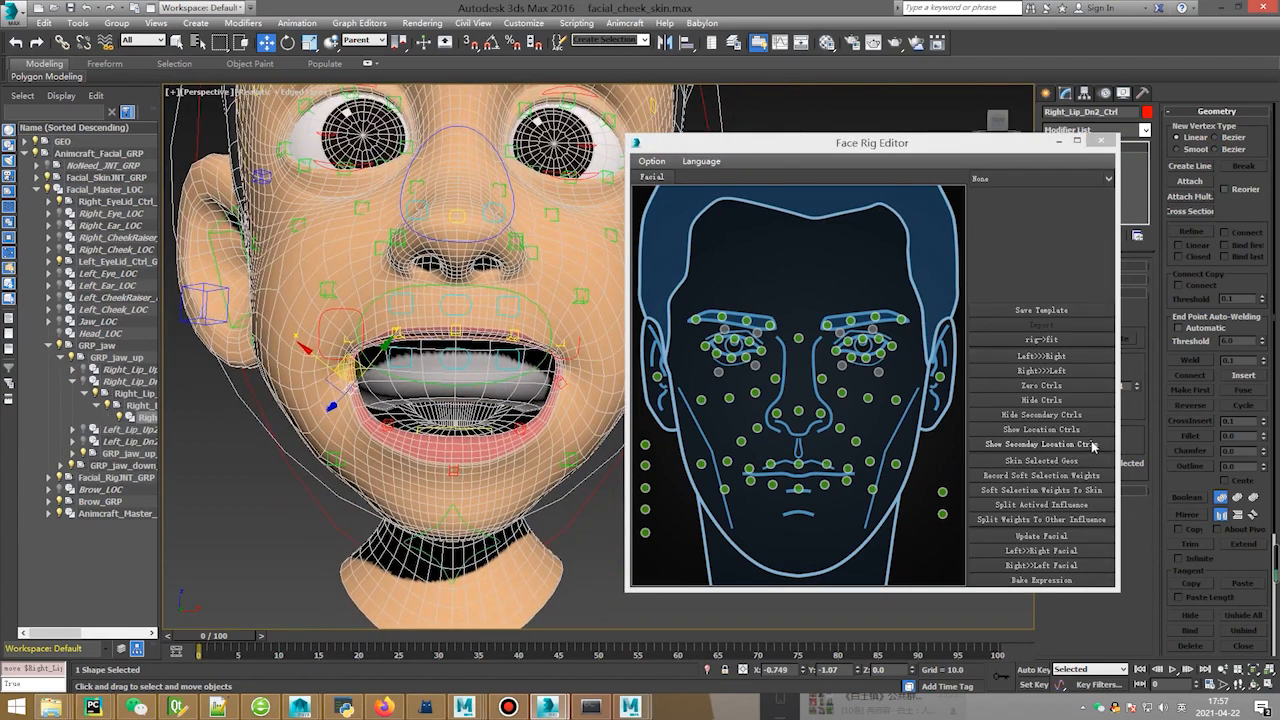
Run Update Facial, confirm the success message, then nudge the jaw control.
left_click(1041, 536)
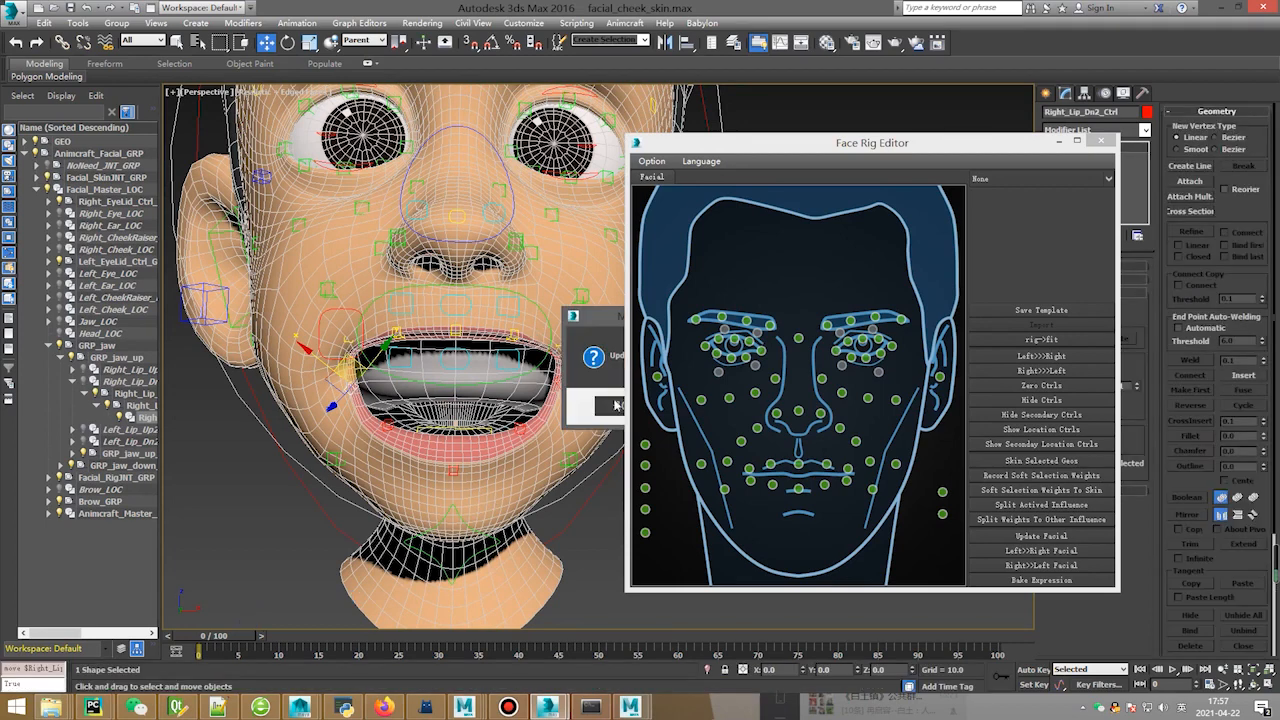
left_click_drag(606, 320, 398, 337)
left_click(416, 423)
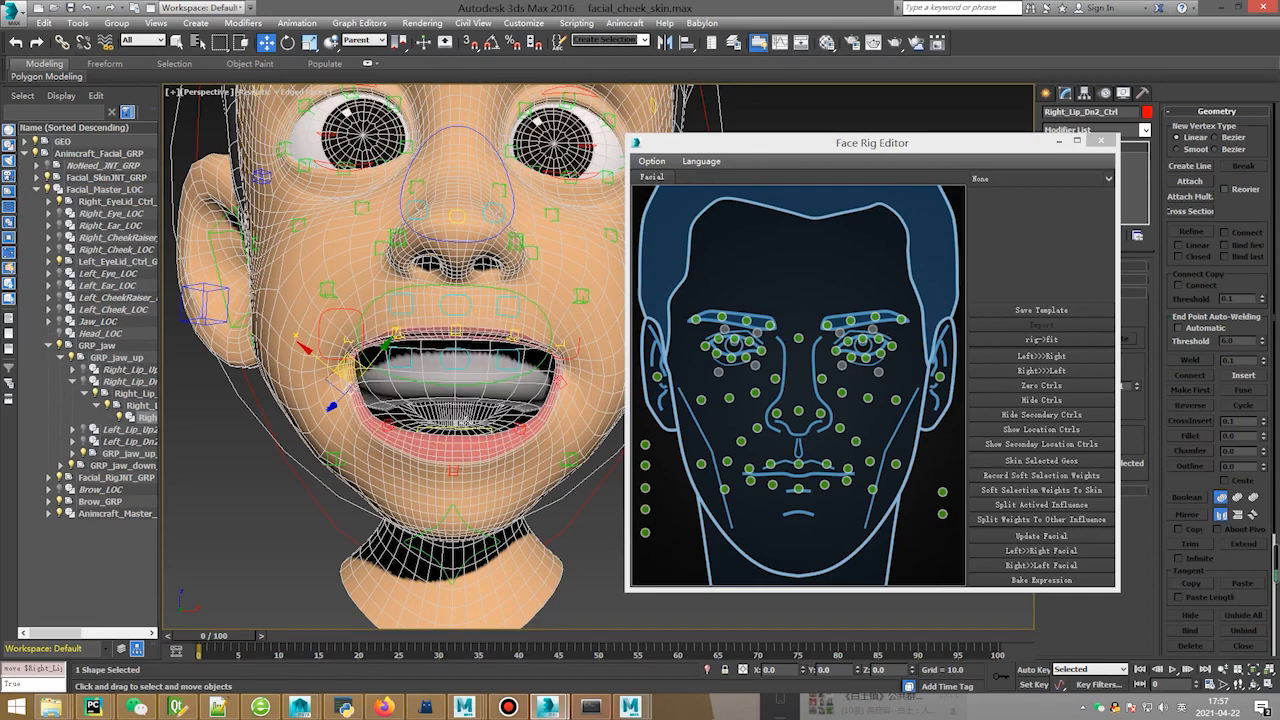
mouse_move(457, 510)
left_mouse_down()
mouse_move(465, 410)
mouse_move(468, 508)
left_mouse_up()
left_click_drag(800, 142, 1255, 181)
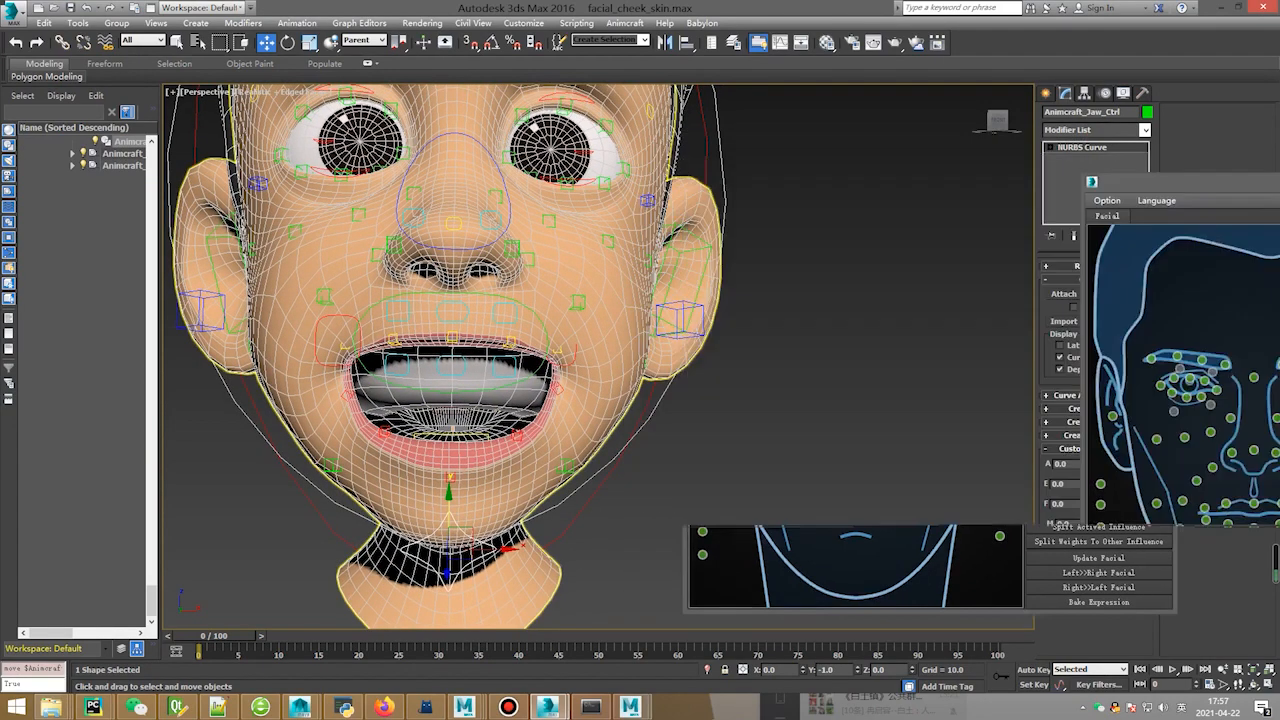
Set the jaw control's Y position to 0 so the mouth closes.
double_click(826, 669)
type("0")
key("Return")
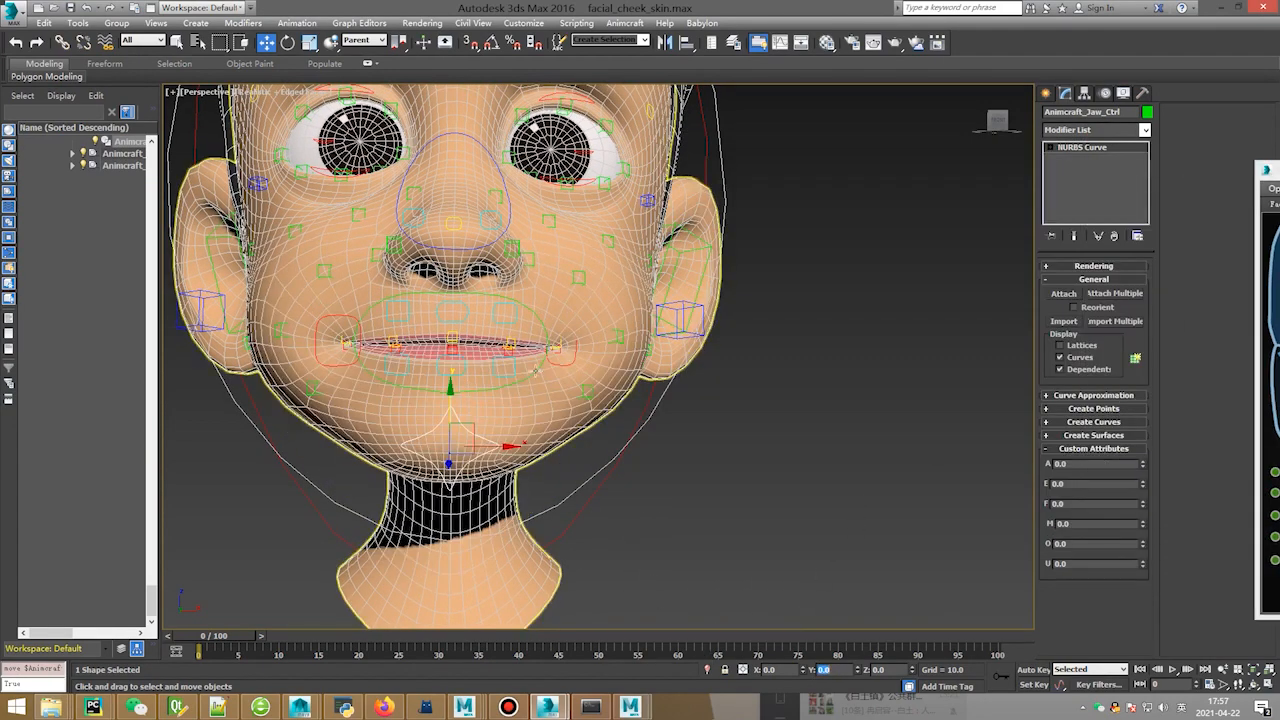
Raise the left mouth-corner control along Y into a half smile, then reselect head3.
left_click(560, 347)
middle_click_drag(570, 340, 620, 330, "alt")
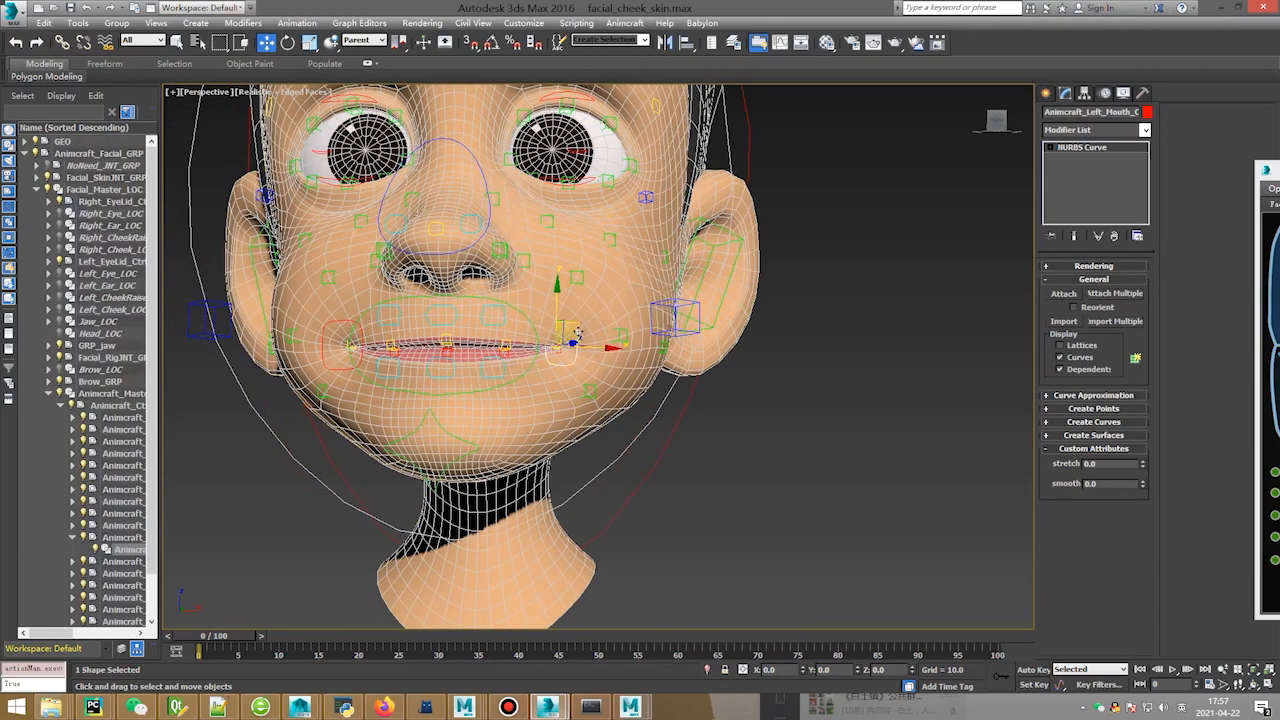
left_click_drag(590, 300, 612, 215)
right_click(612, 215)
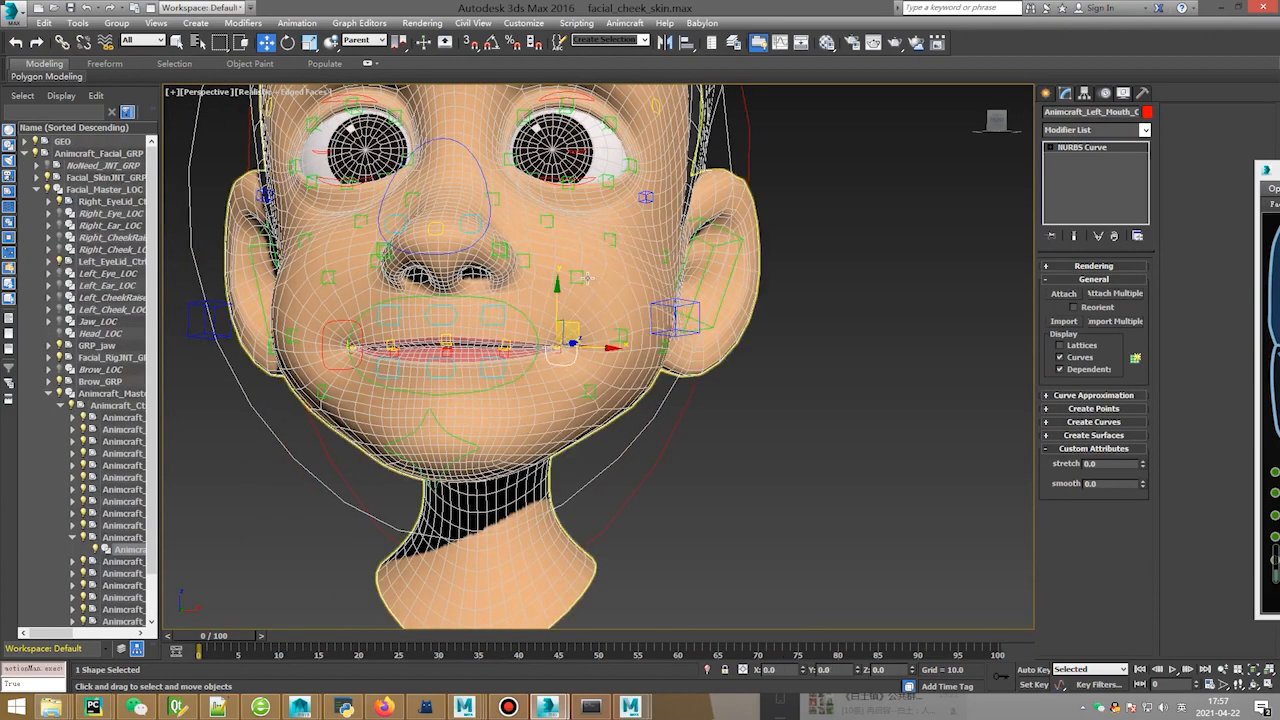
middle_click_drag(612, 215, 543, 303, "alt")
left_click_drag(585, 274, 585, 195)
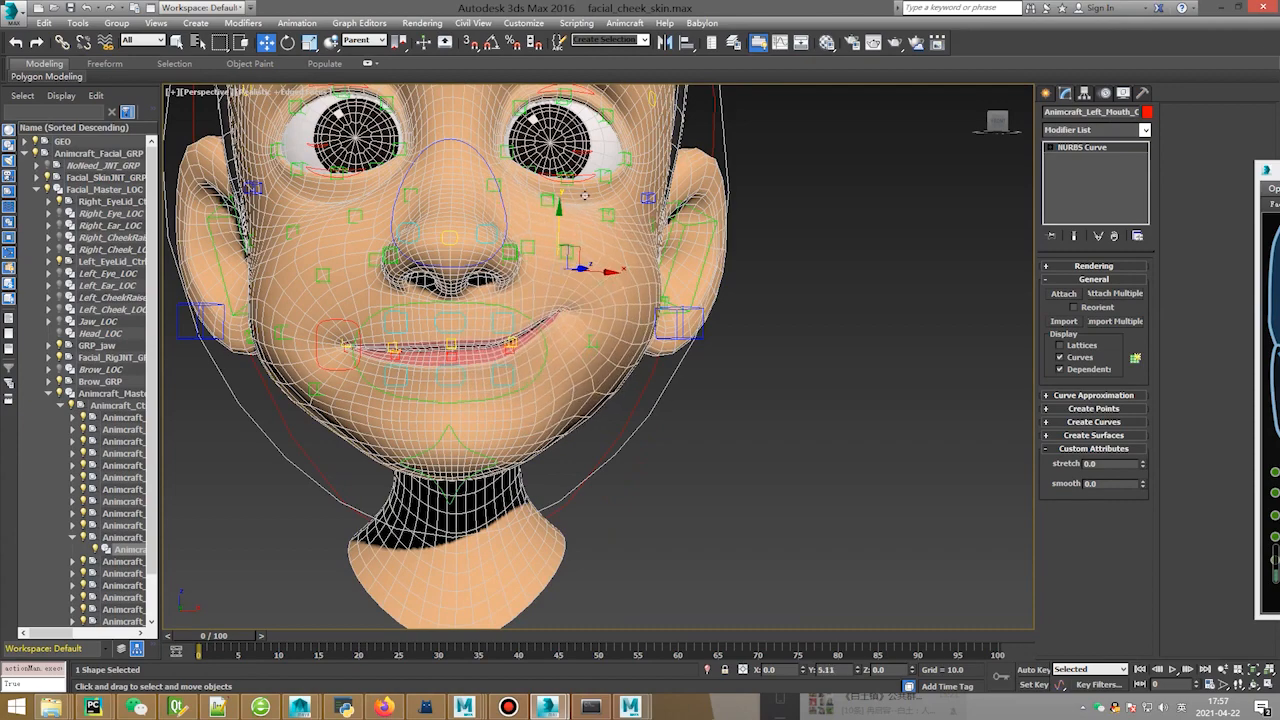
middle_click_drag(621, 257, 559, 292, "alt")
key("q")
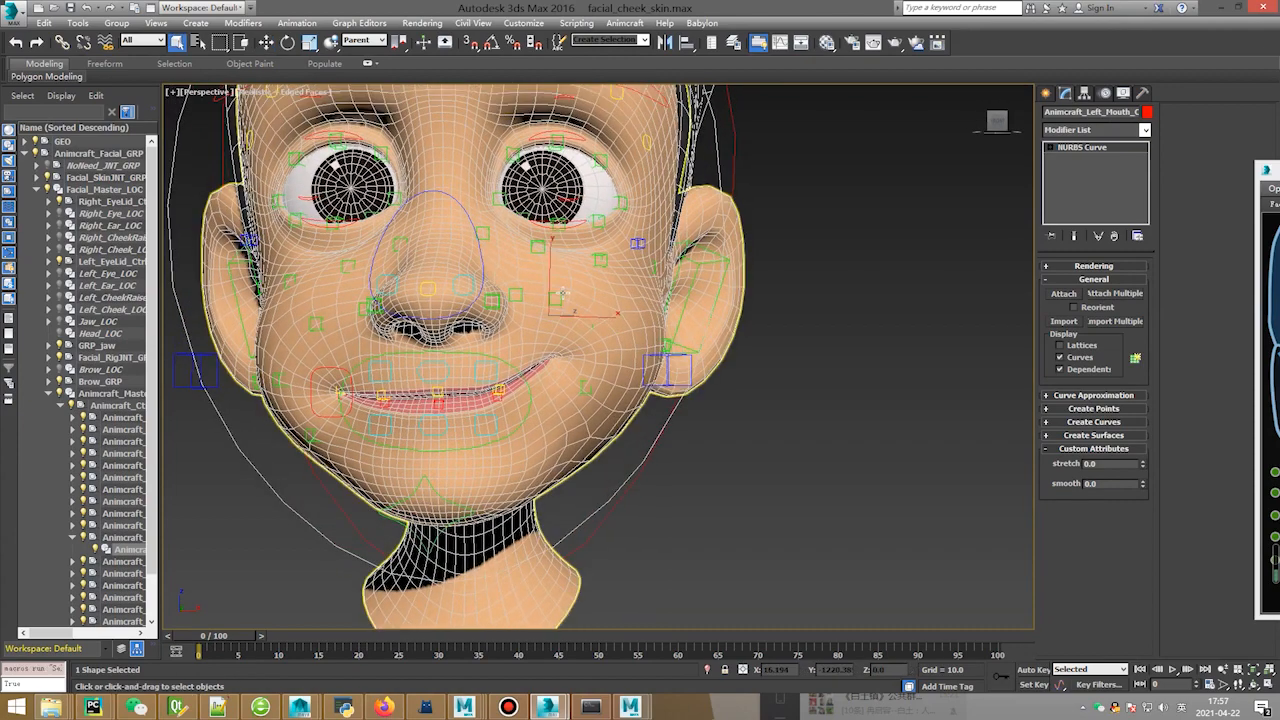
left_click(559, 293)
Move Left_Cheek2_Ctrl up and outward and run Update Facial, confirming with Yes.
key("w")
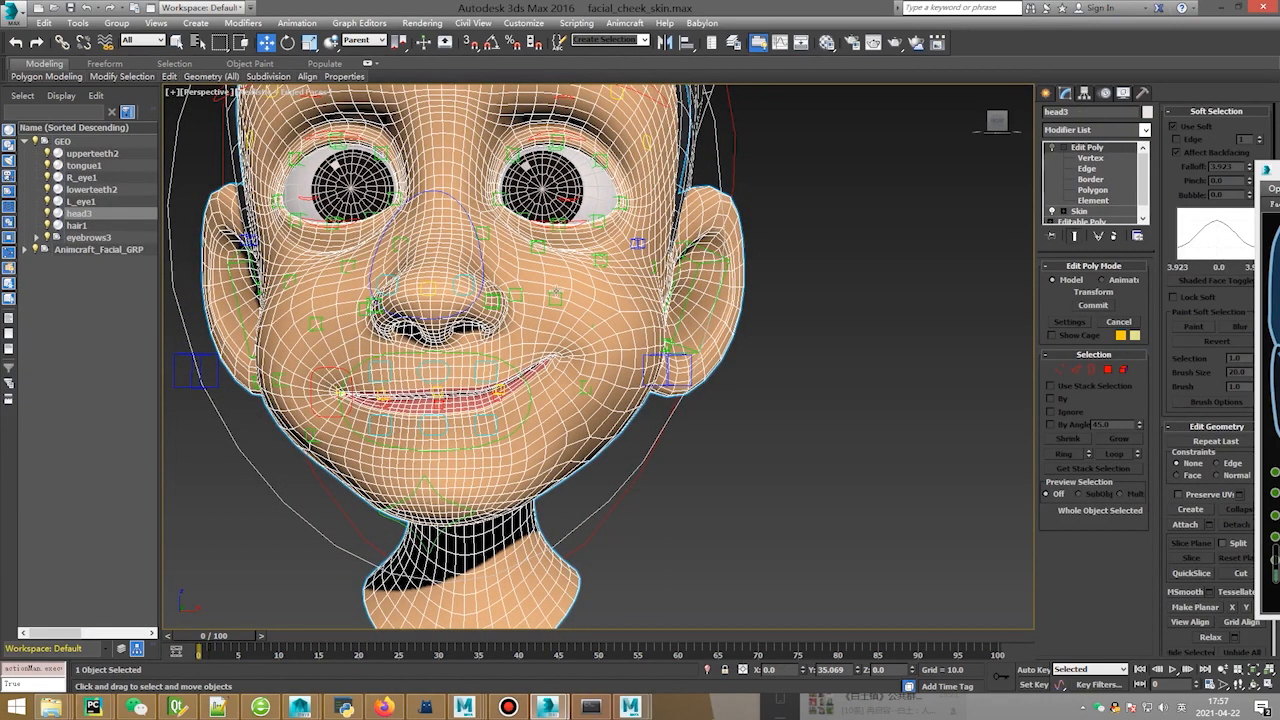
left_click_drag(556, 295, 587, 268)
left_click_drag(1272, 168, 661, 118)
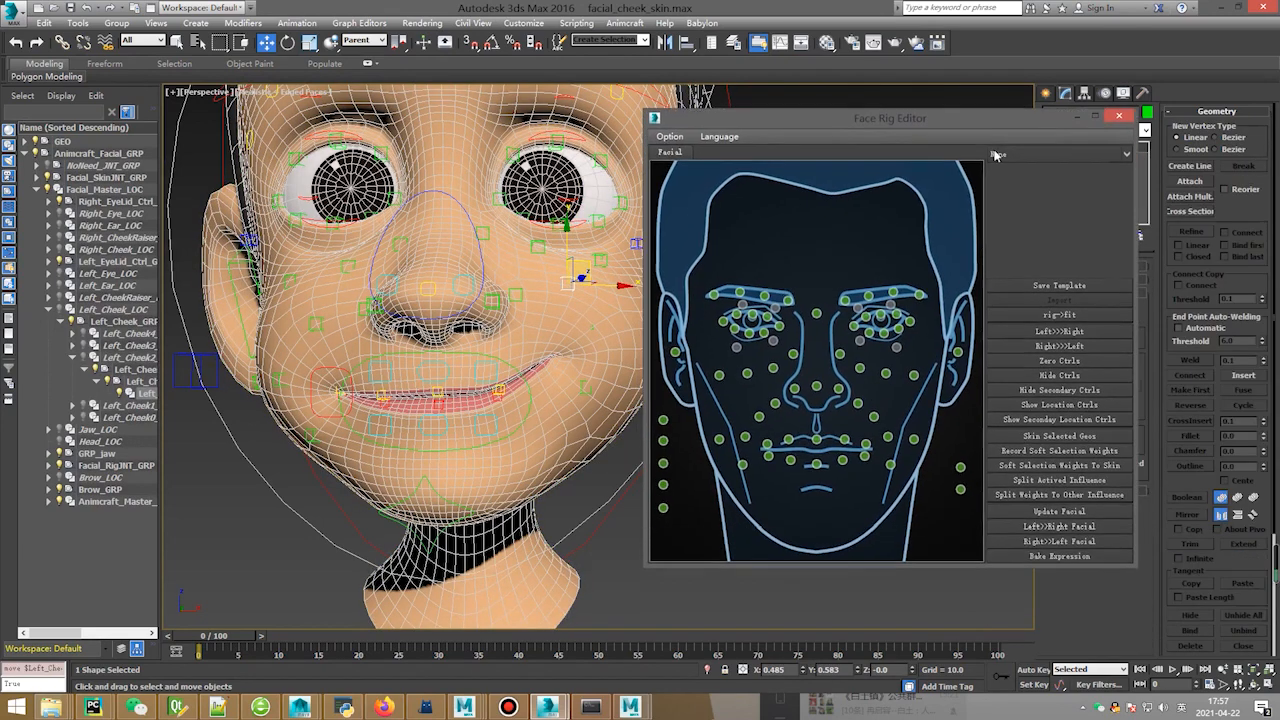
left_click(1047, 512)
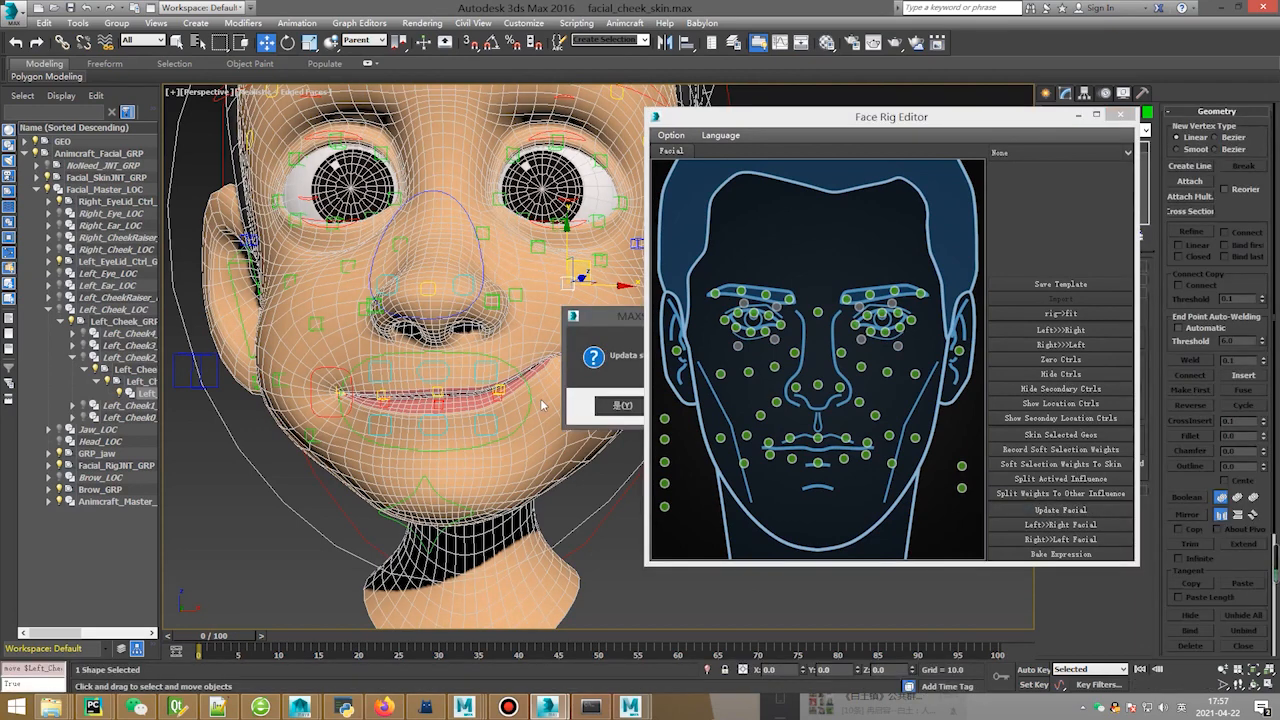
left_click(622, 406)
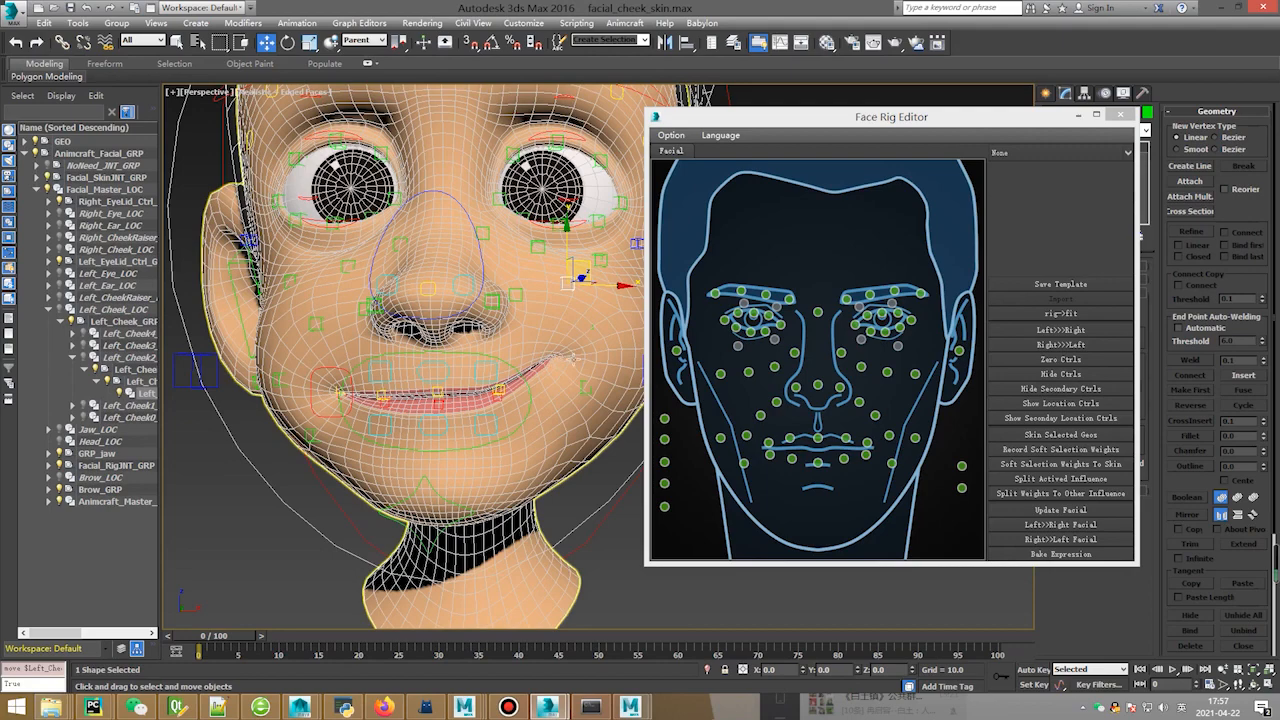
Check the mesh in wireframe with F3, then push the cheek control further to widen the smile.
middle_click_drag(574, 357, 568, 352, "alt")
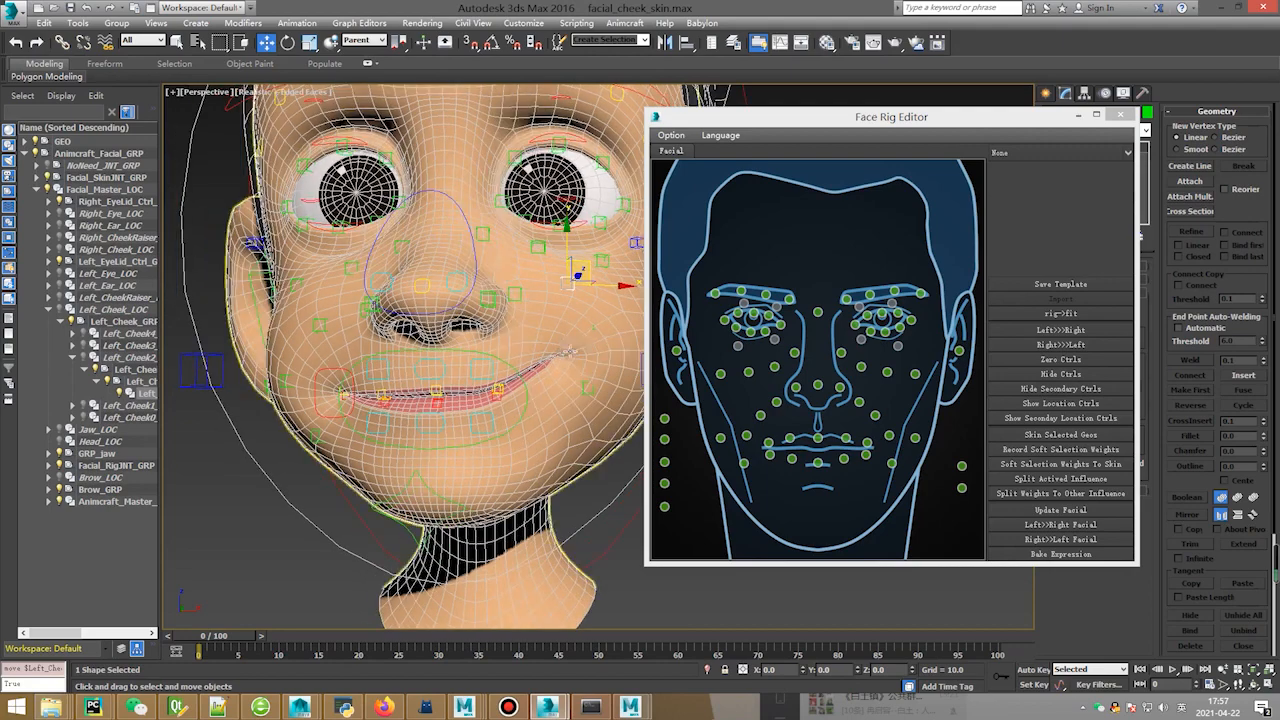
key("F3")
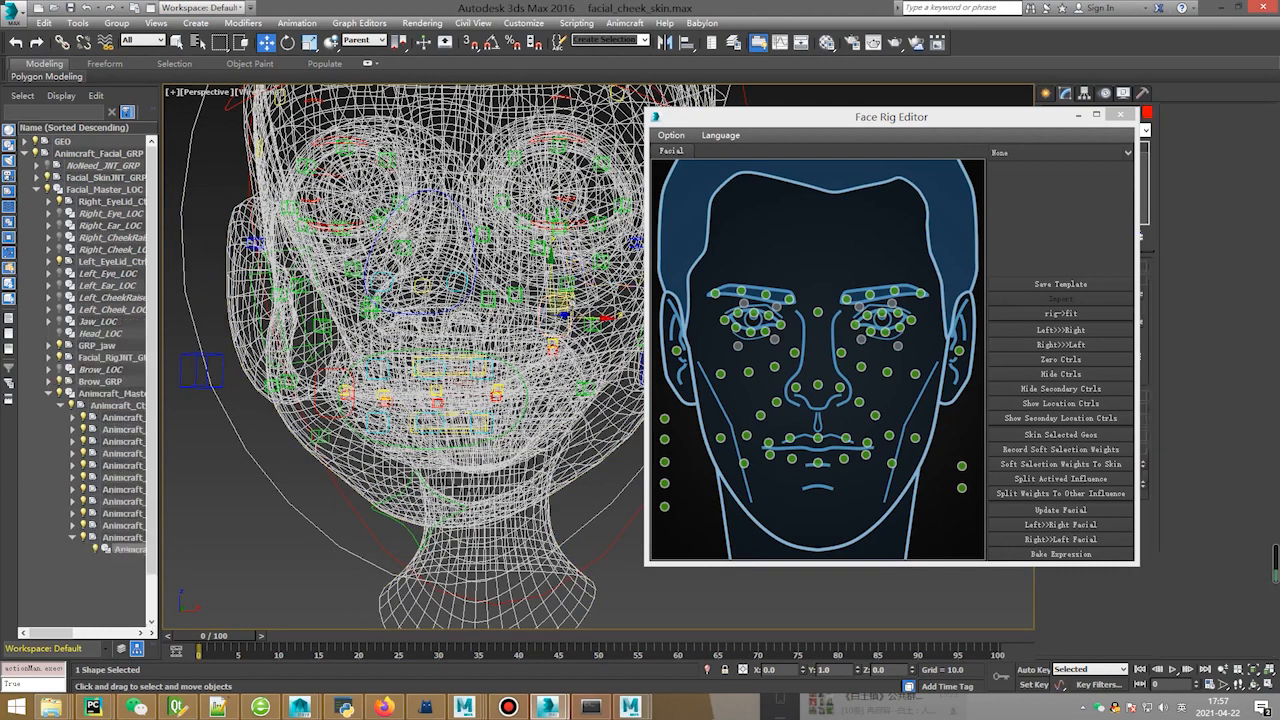
key("F3")
left_click_drag(552, 285, 552, 300)
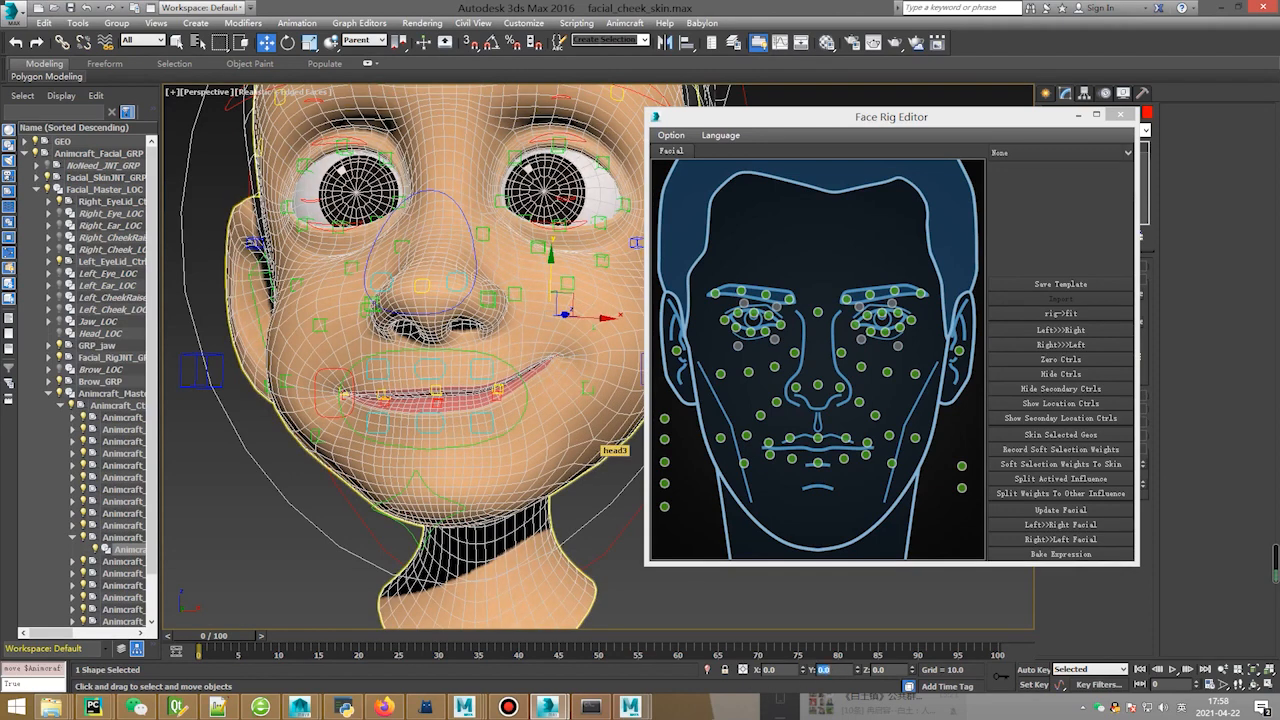
middle_click_drag(598, 440, 588, 485, "alt")
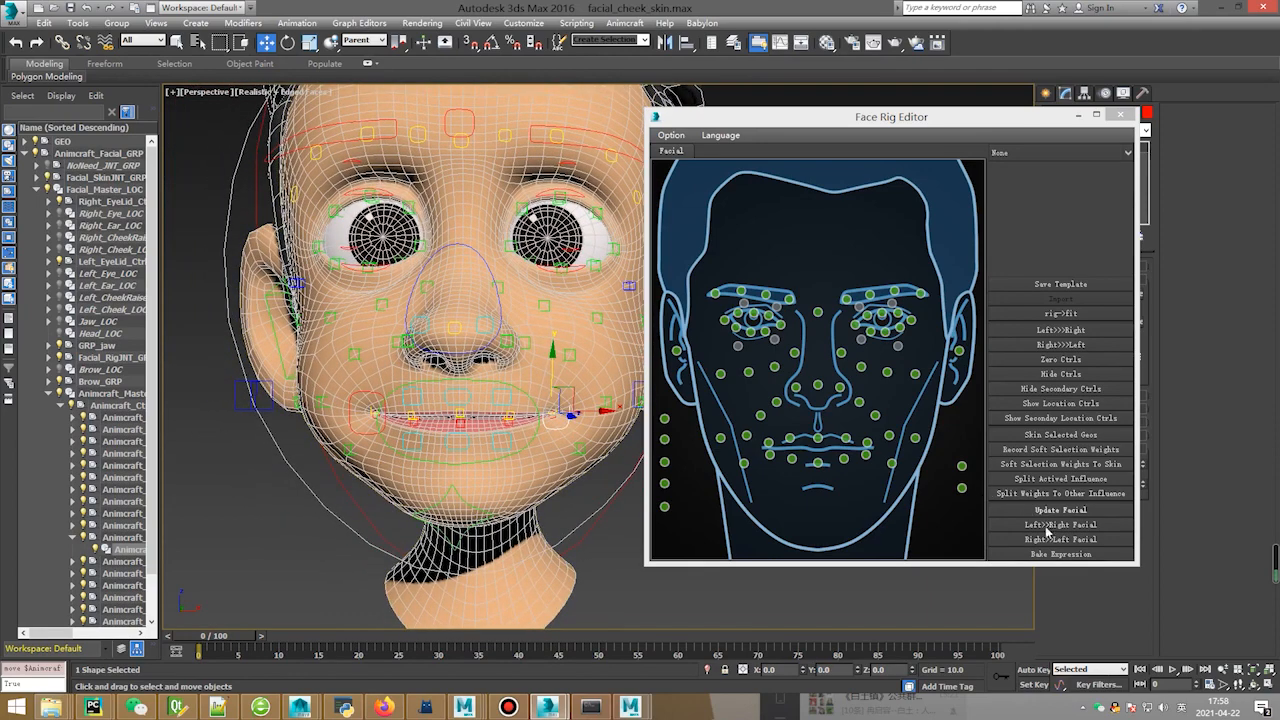
Run Left>>Right Facial in the Face Rig Editor to copy the left setup onto the right side.
left_click(1015, 521)
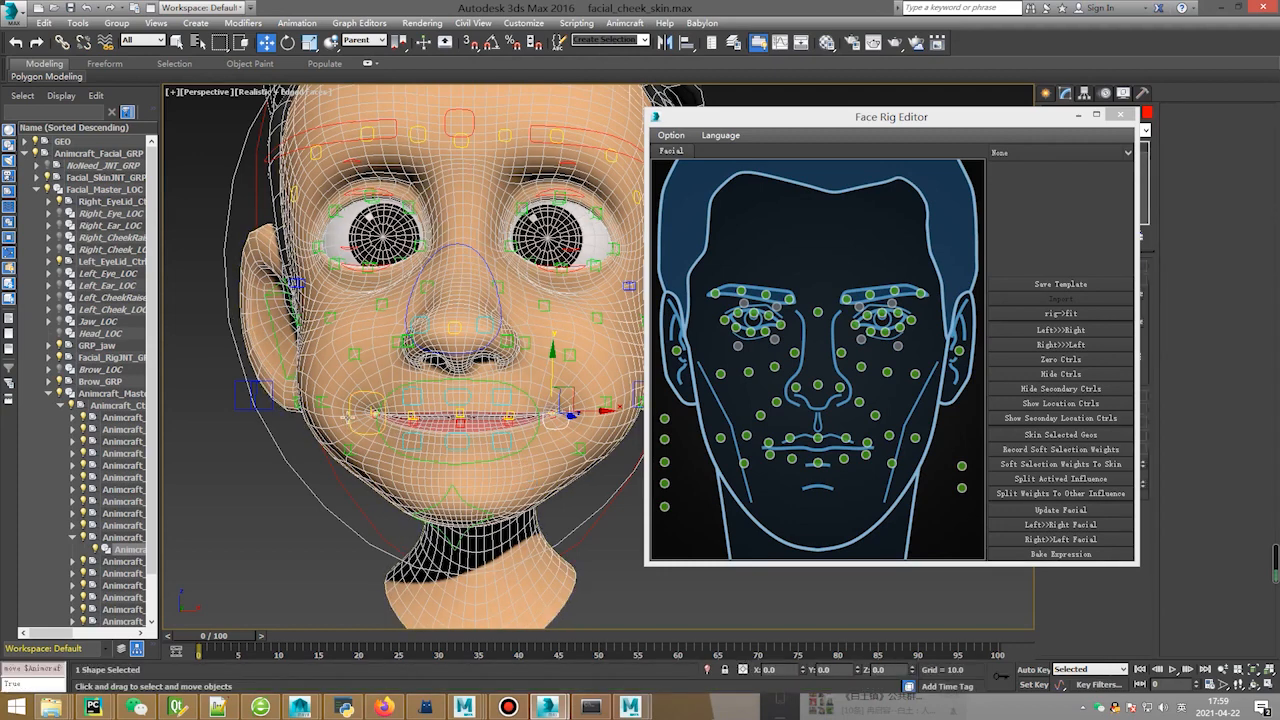
Select both mouth-corner controls, test a smile and a widened mouth, undoing each.
left_click(555, 413, "ctrl")
left_click(366, 411)
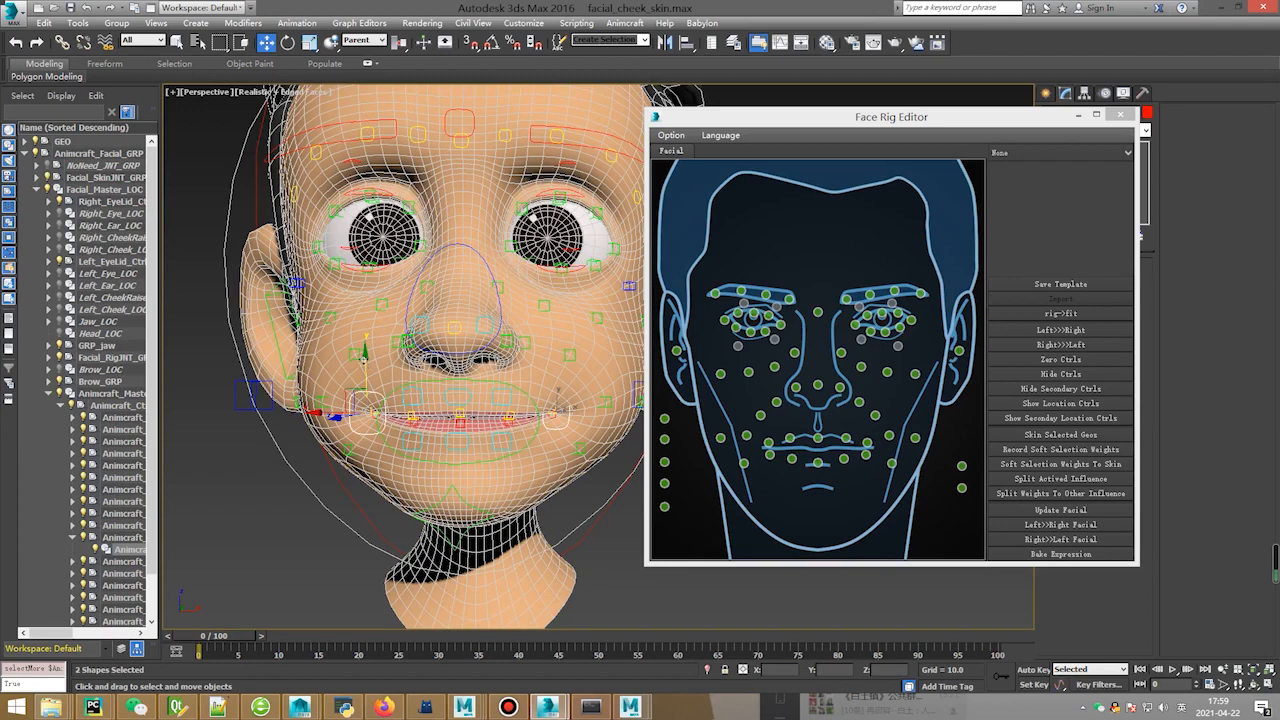
left_click_drag(366, 411, 352, 300)
key("ctrl+z")
left_click_drag(334, 415, 208, 427)
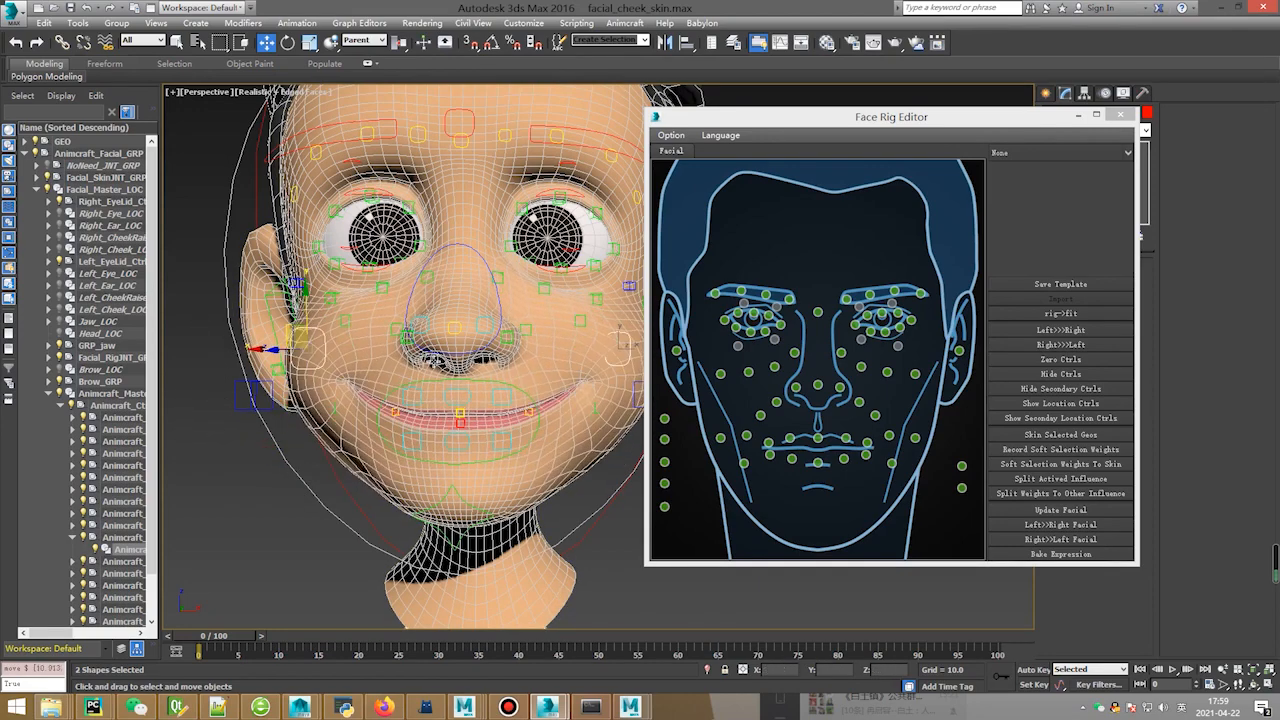
key("ctrl+z")
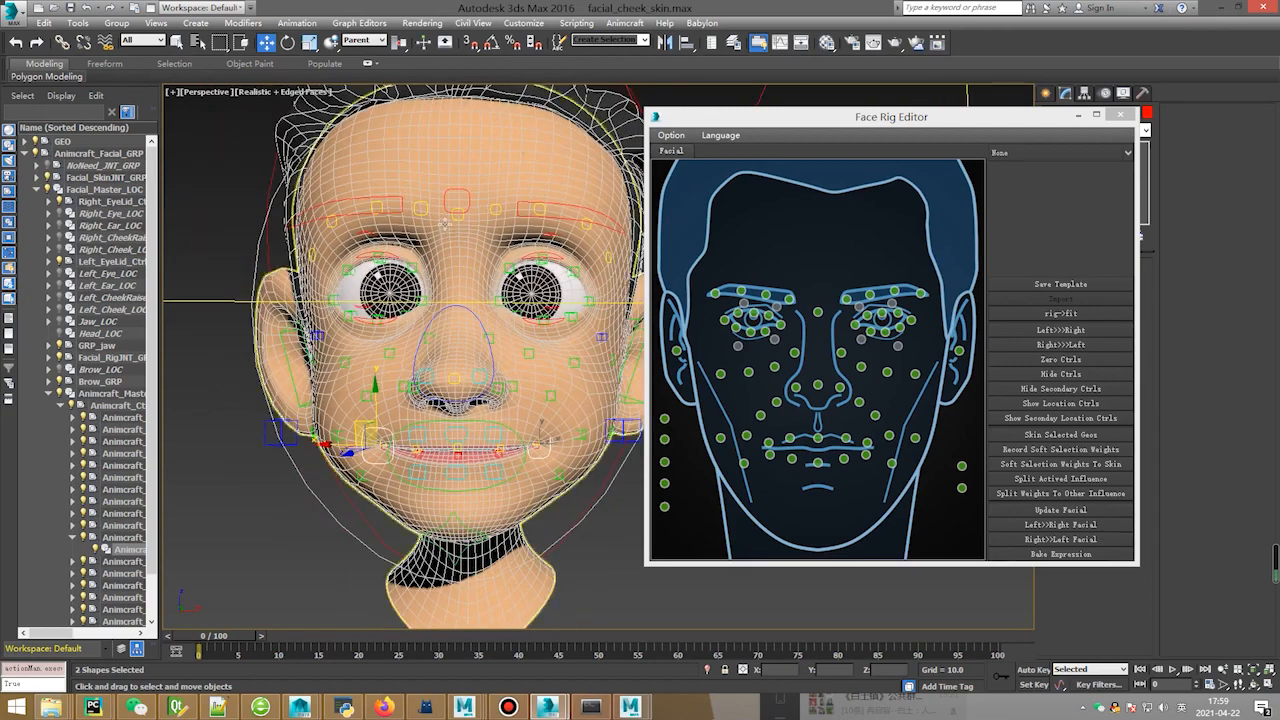
Raise the forehead brow control to test it, undo, and close the Face Rig Editor.
left_click(460, 190)
left_click_drag(467, 181, 467, 128)
key("ctrl+z")
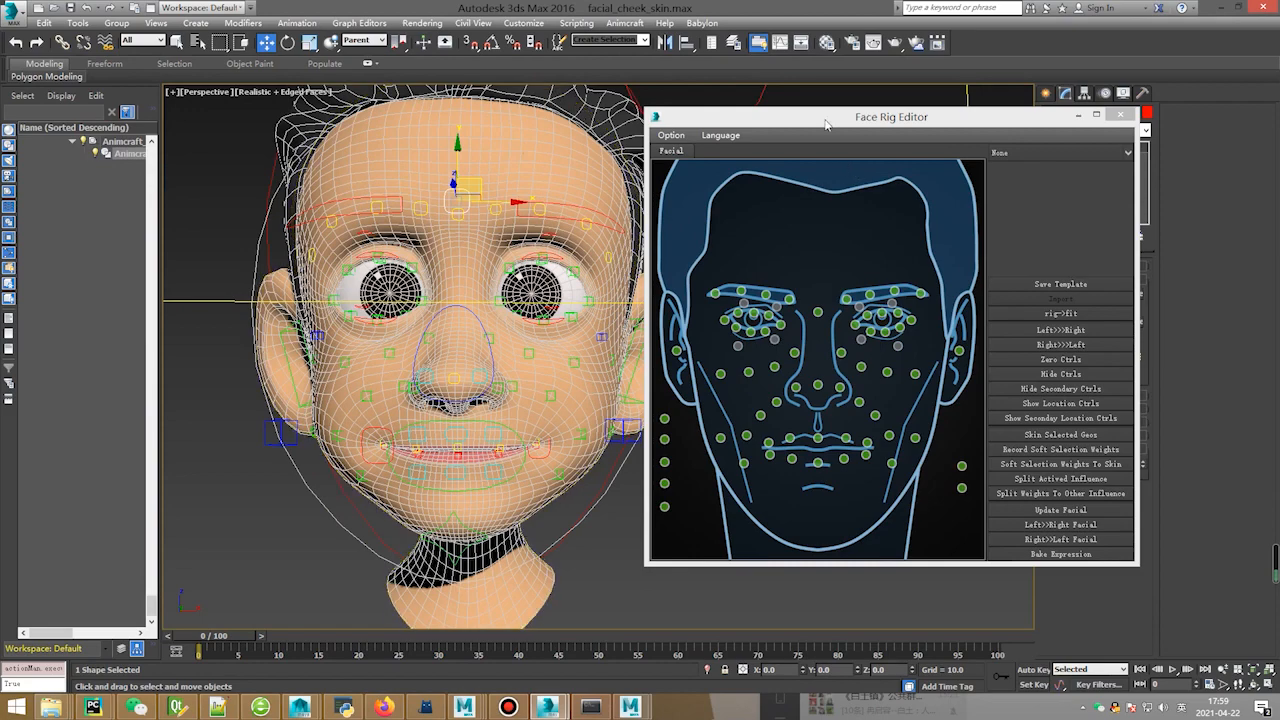
left_click(1121, 115)
Open the mouth with the jaw control and undo it, then select L_eye1.
scroll(500, 330, "up", 2)
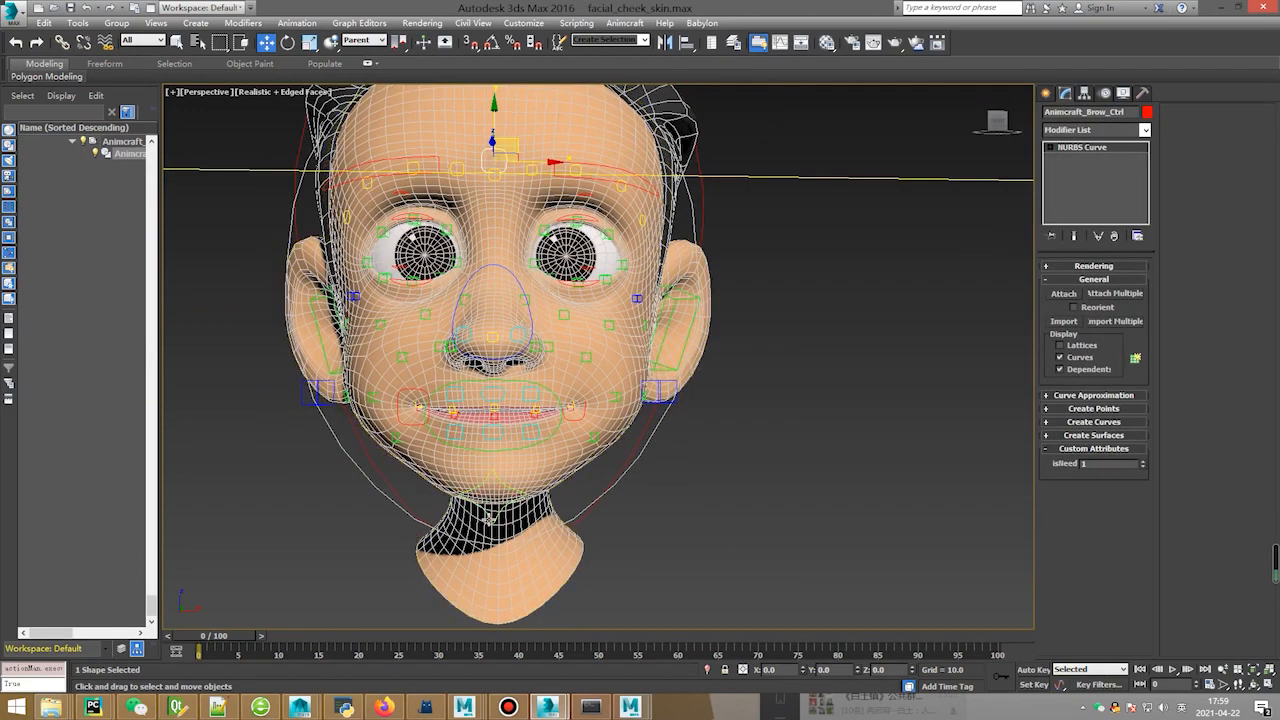
left_click(493, 462)
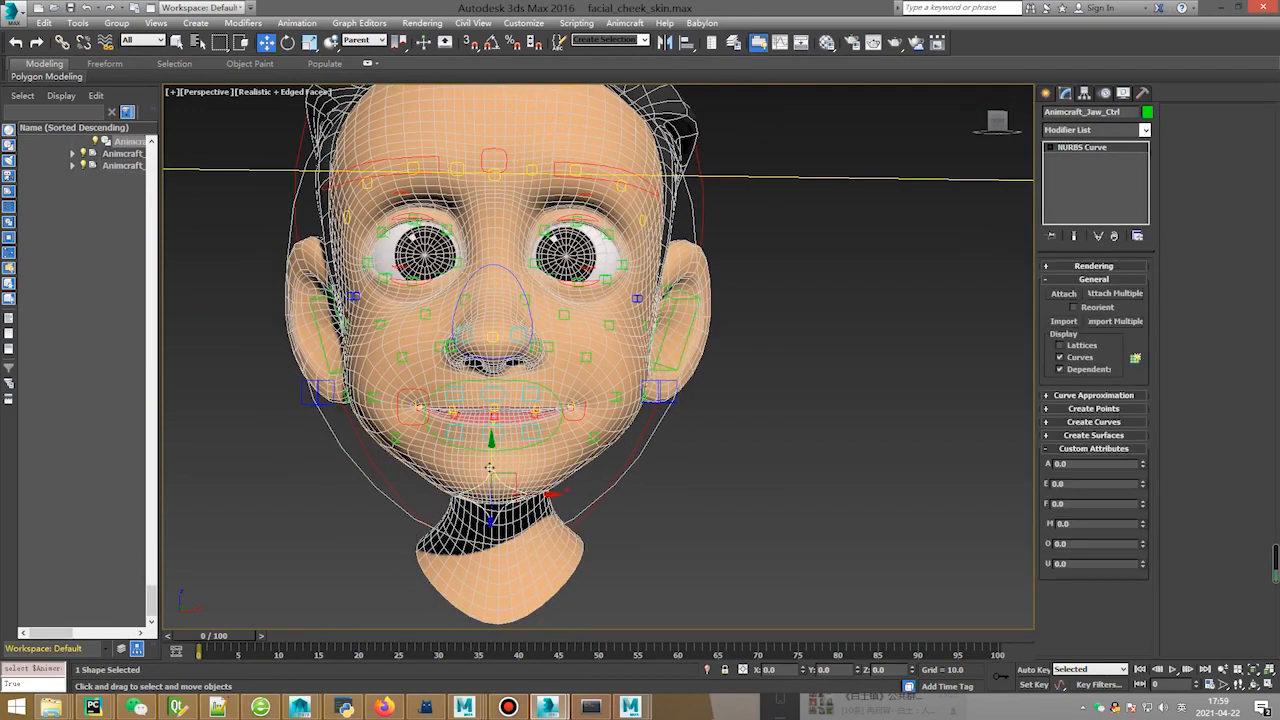
left_click_drag(490, 467, 490, 512)
key("ctrl+z")
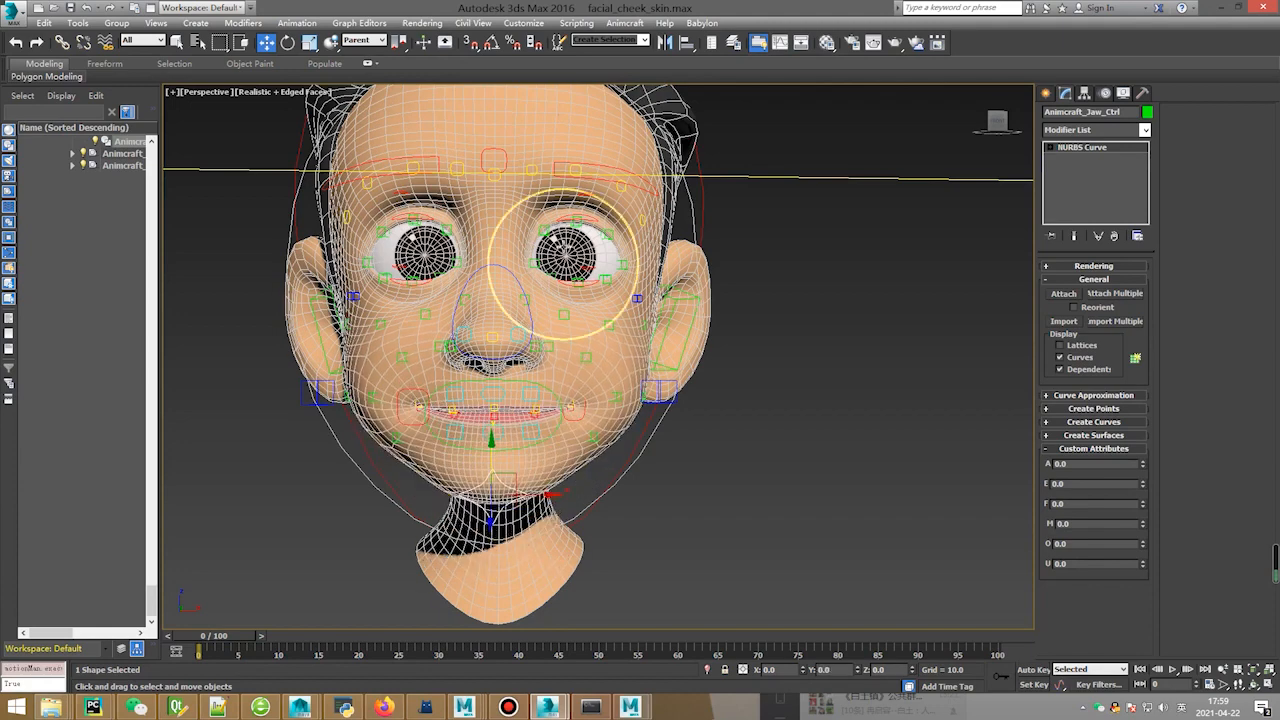
left_click(566, 248)
middle_click_drag(566, 248, 578, 350, "alt")
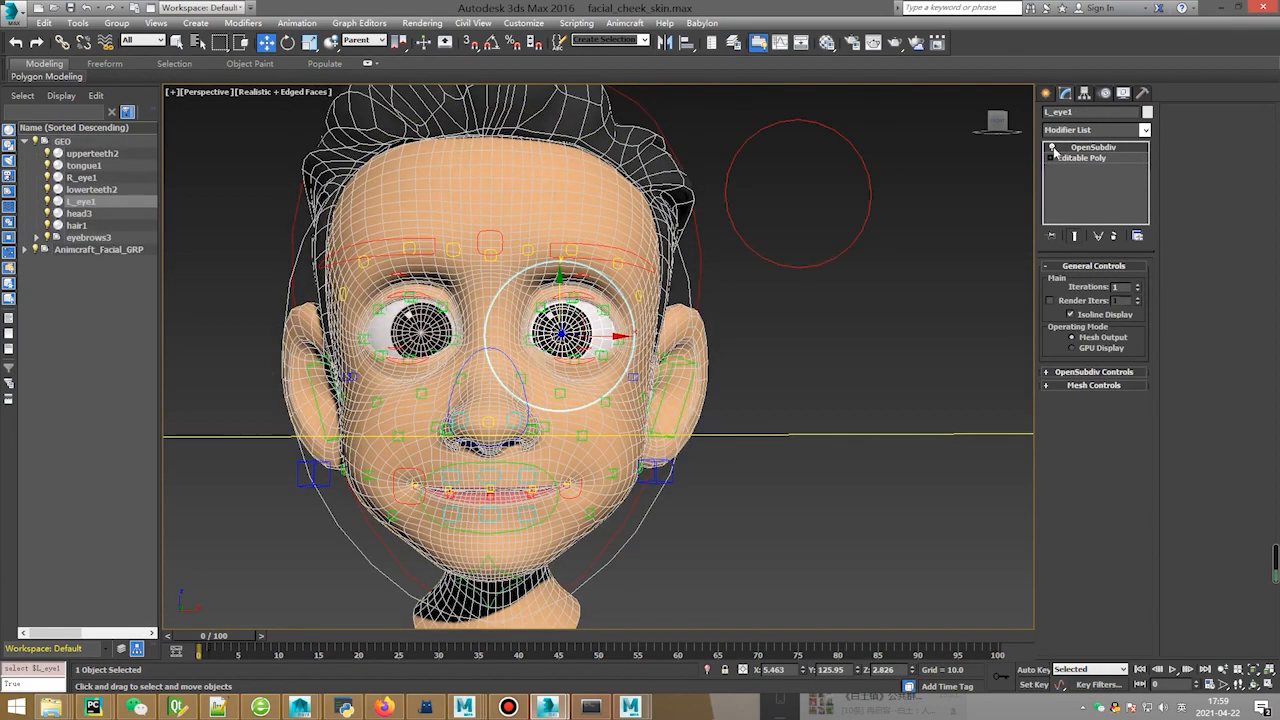
Delete the OpenSubdiv modifier from R_eye1 and then from L_eye1.
left_click(517, 327)
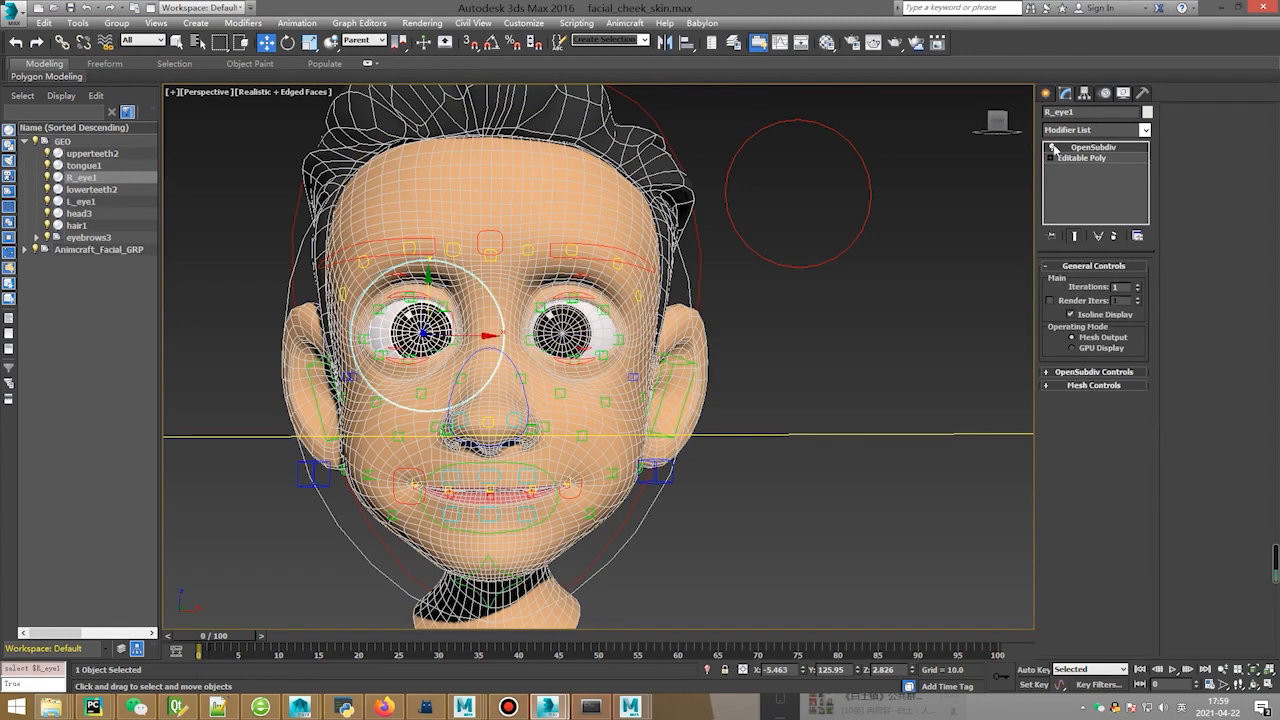
right_click(1085, 148)
left_click(1115, 167)
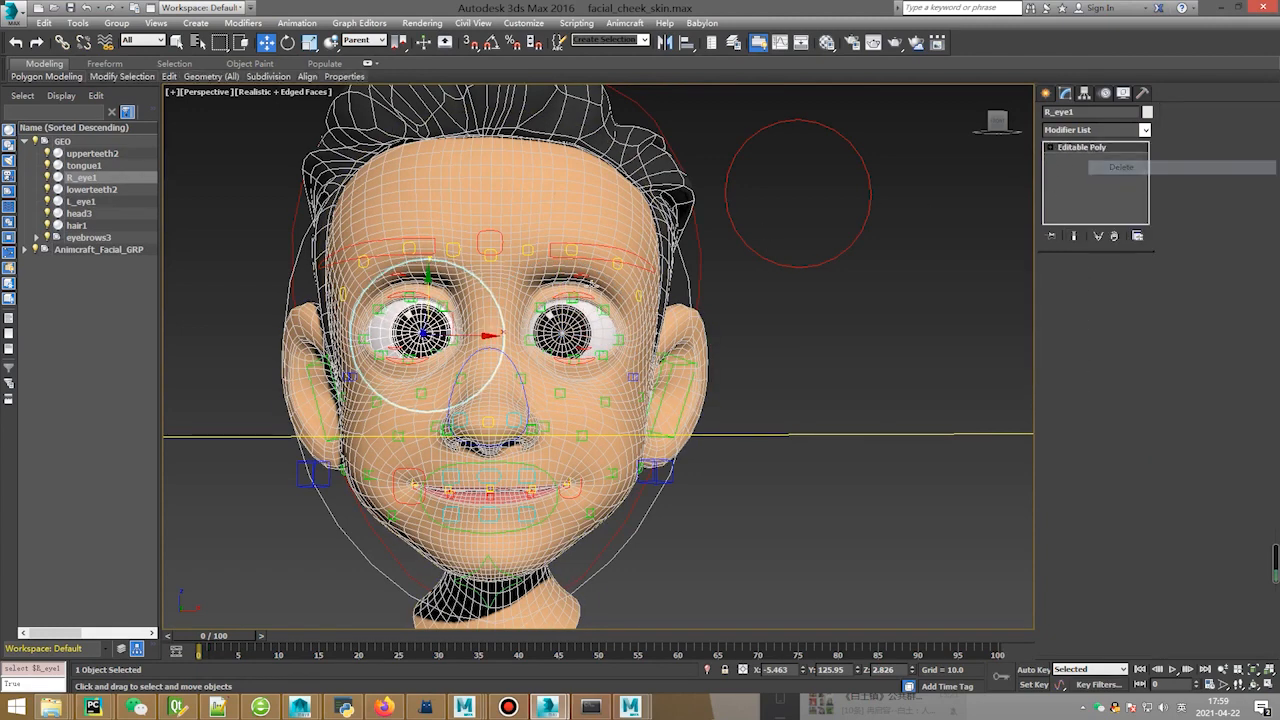
left_click(563, 327)
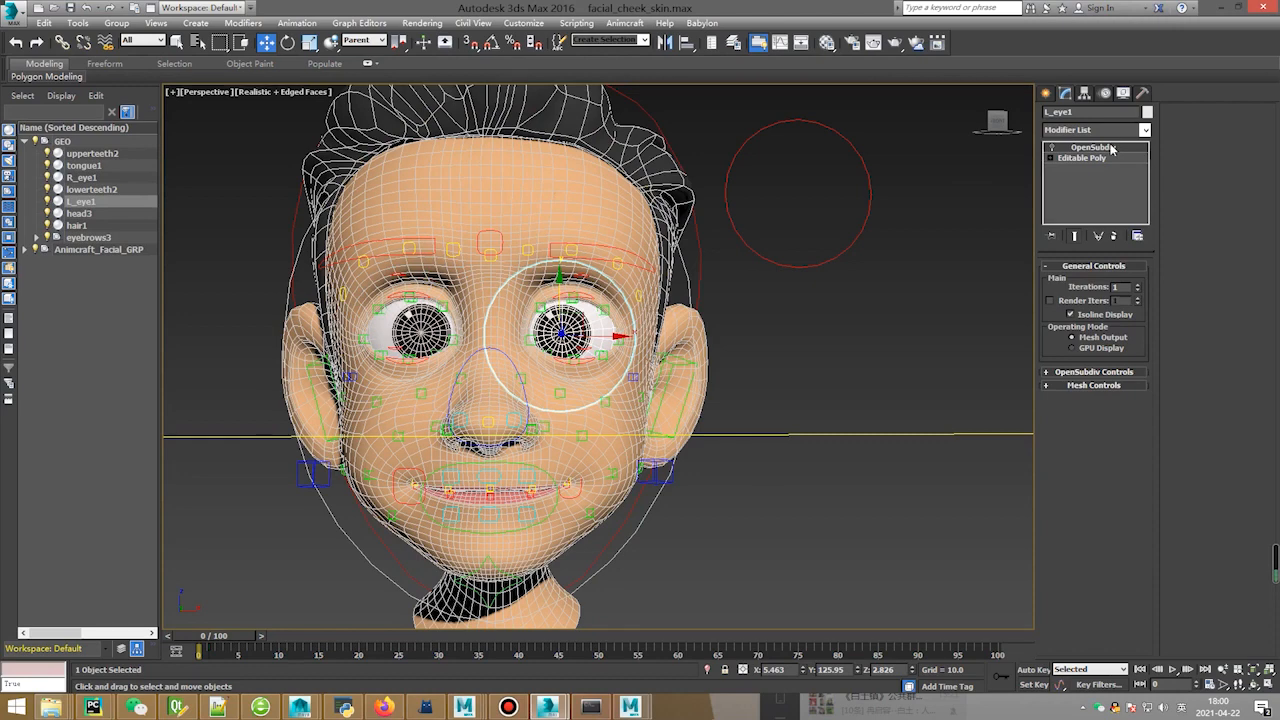
right_click(1110, 148)
left_click(1115, 163)
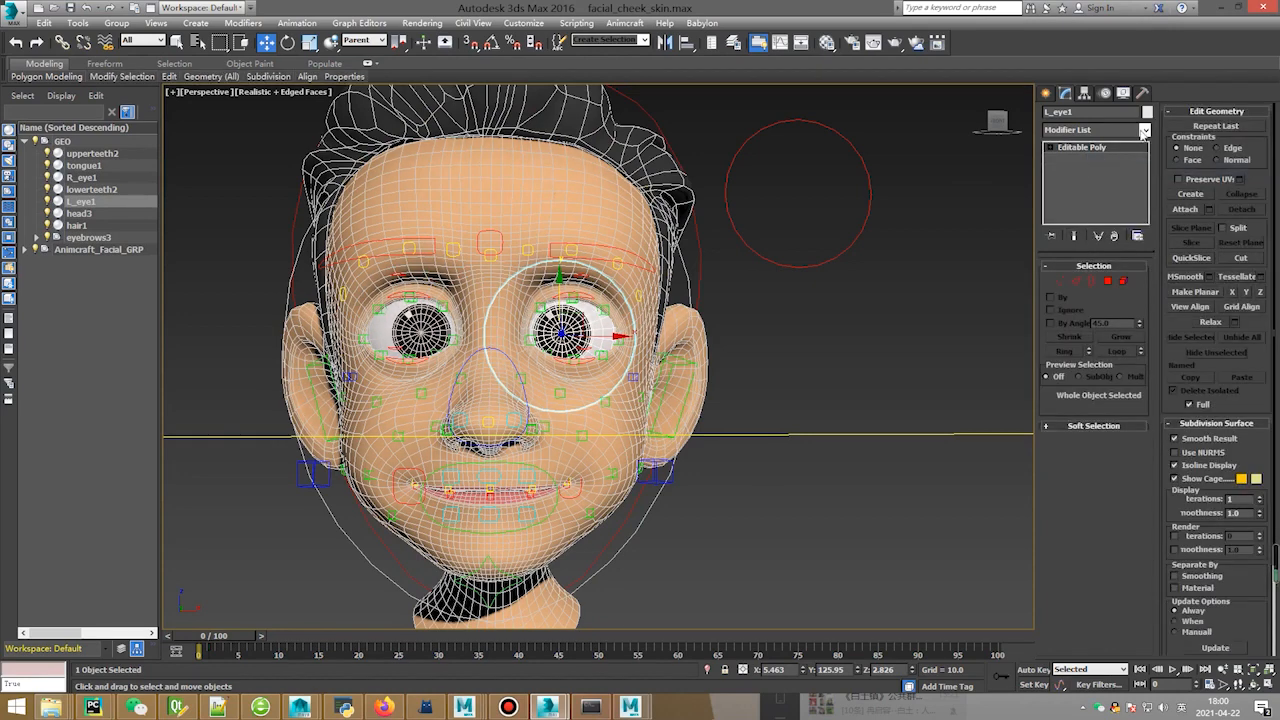
Add a Skin modifier to L_eye1 from the Modifier List.
left_click(1144, 133)
scroll(1145, 140, "down", 5)
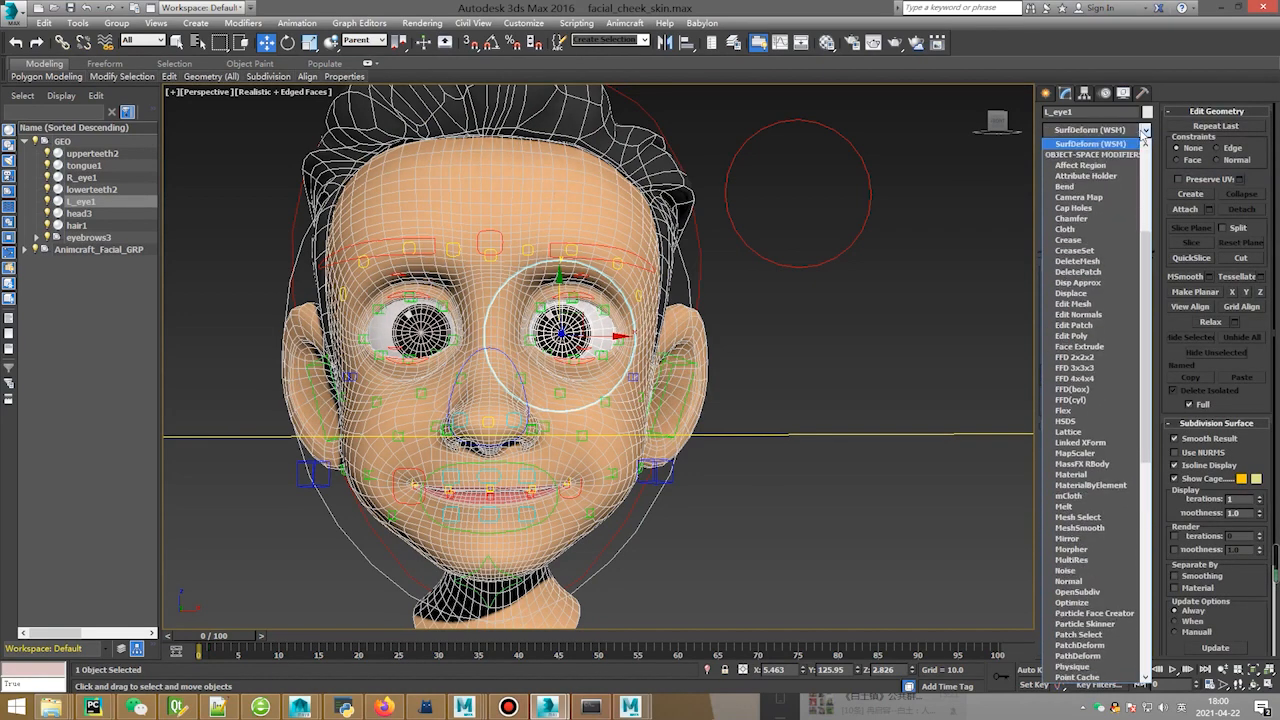
type("sh")
key("Down")
key("Down")
key("Return")
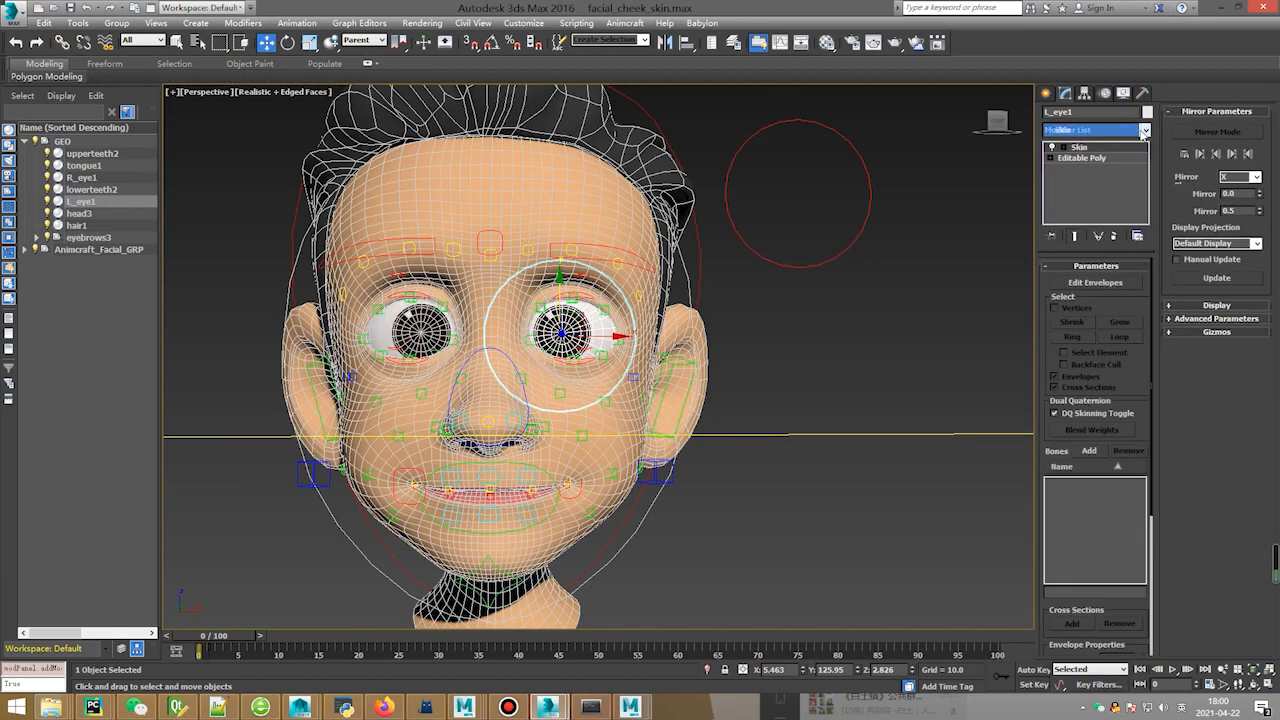
mouse_move(618, 418)
middle_mouse_down("alt")
mouse_move(560, 384)
mouse_move(620, 420)
middle_mouse_up("alt")
Expand the facial rig group, unhide helper objects and switch the view to wireframe.
left_click(35, 249)
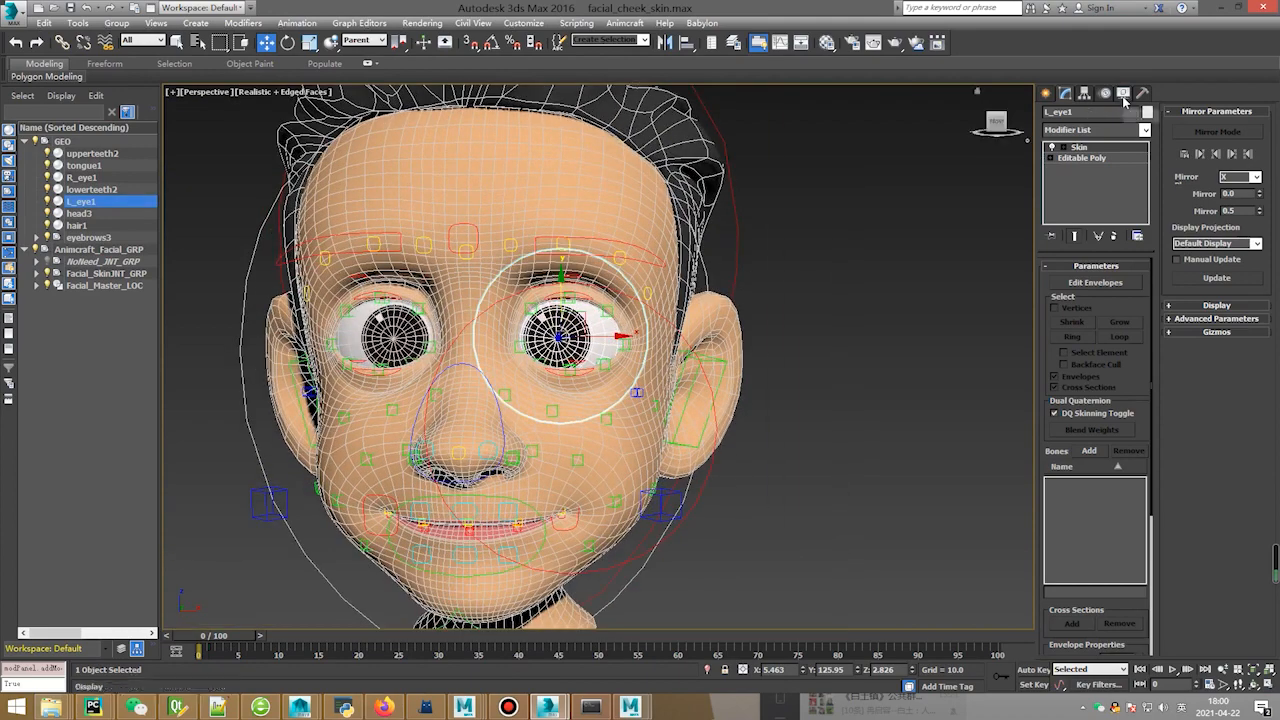
left_click(1123, 94)
left_click(1064, 274)
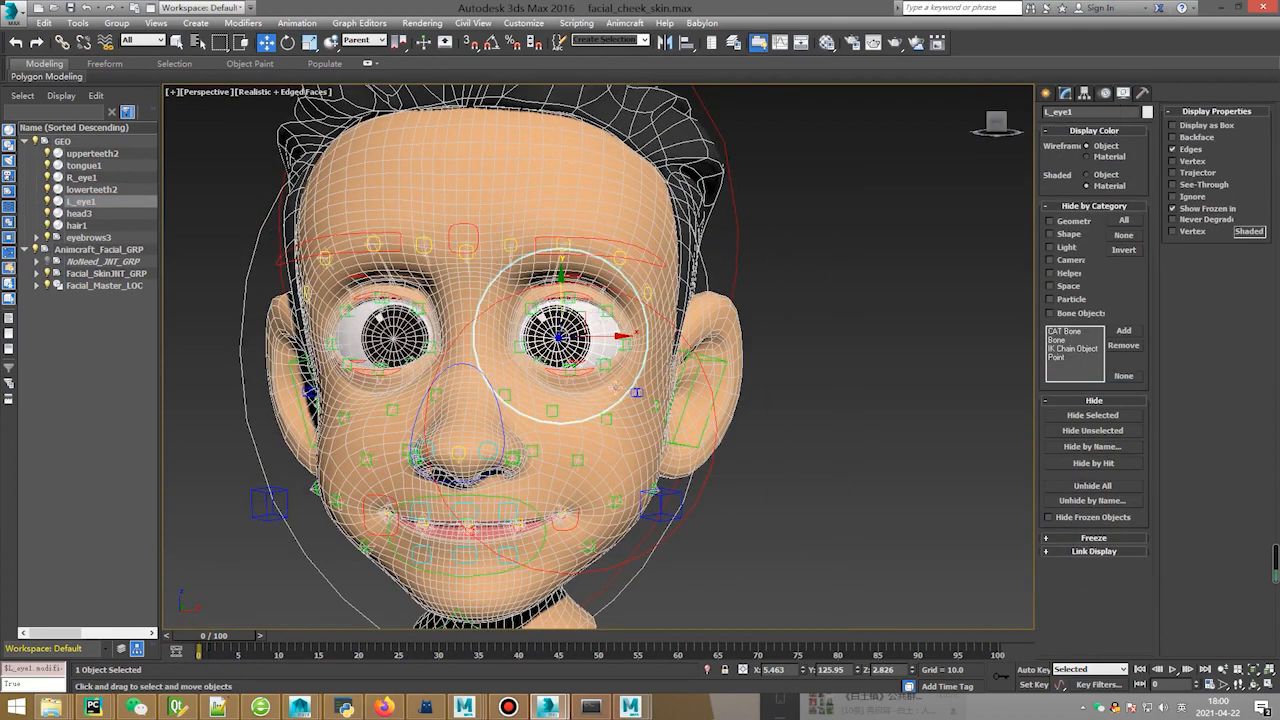
middle_click_drag(700, 400, 557, 362, "alt")
key("F3")
Locate and select the Left_Eye_SkinJNT joint, widening the Scene Explorer to read full names.
left_click(750, 343)
left_click(557, 362)
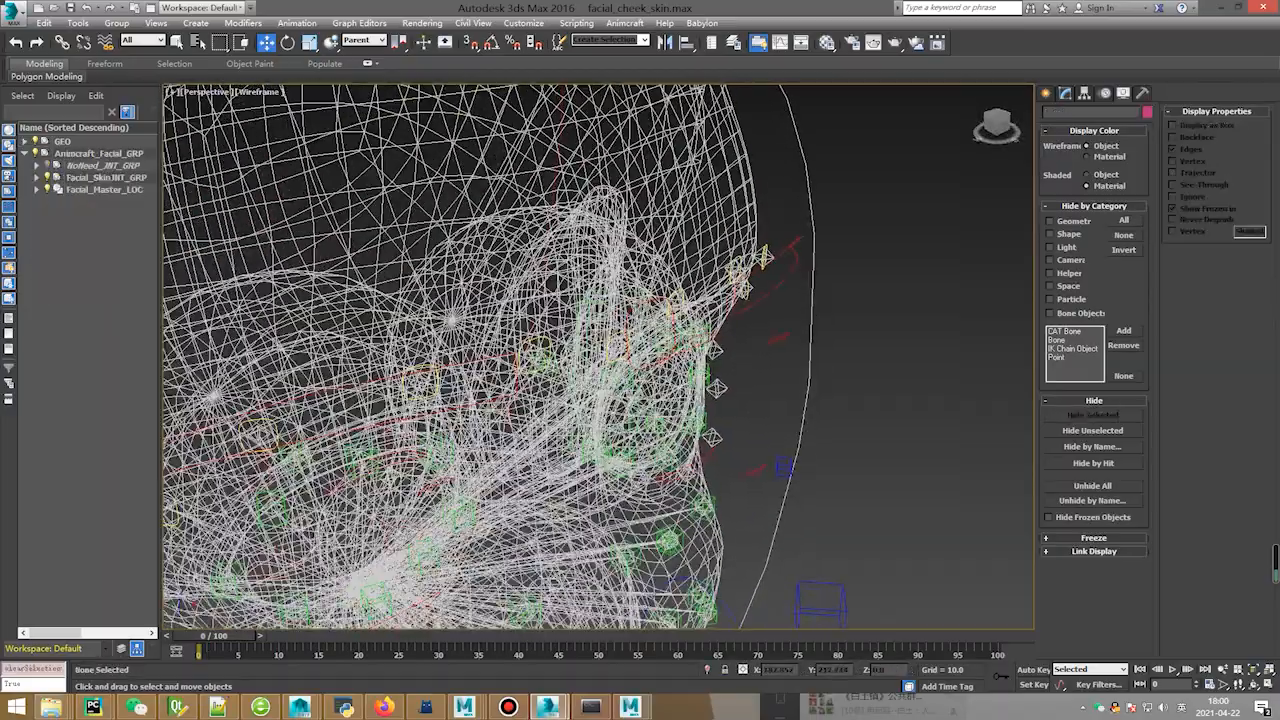
scroll(560, 365, "up", 5)
scroll(557, 362, "up", 2)
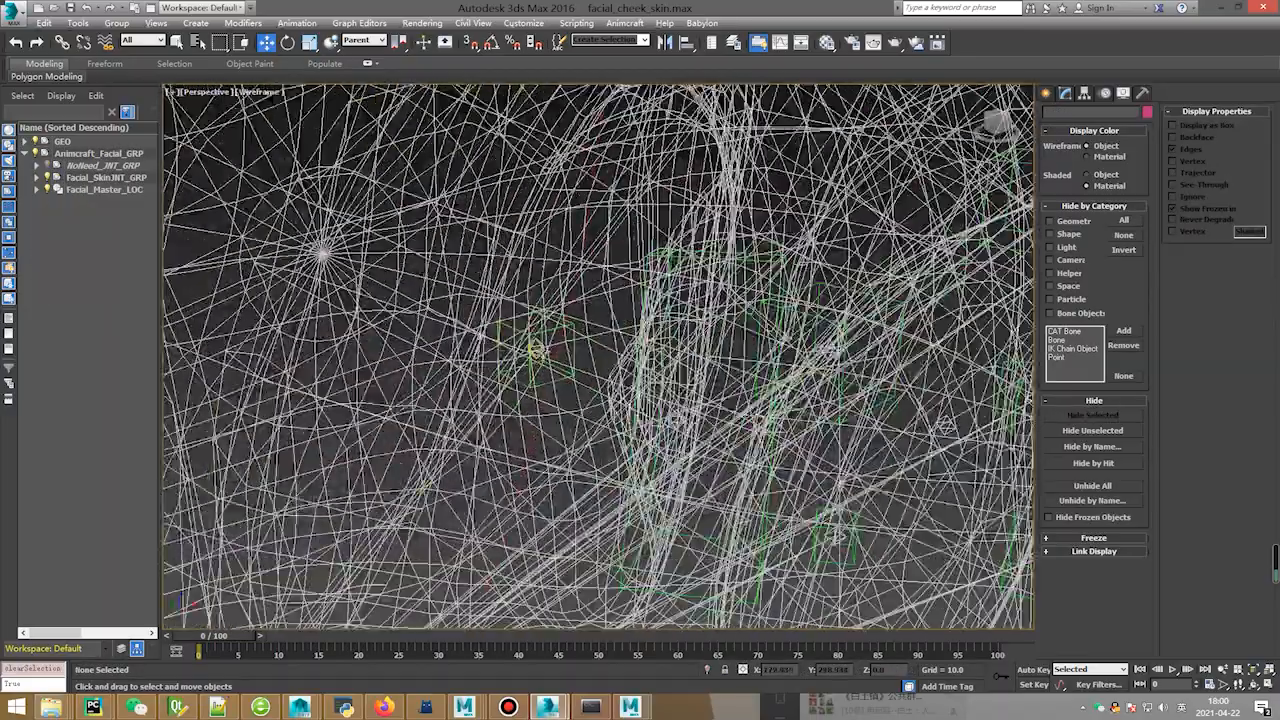
left_click(535, 348)
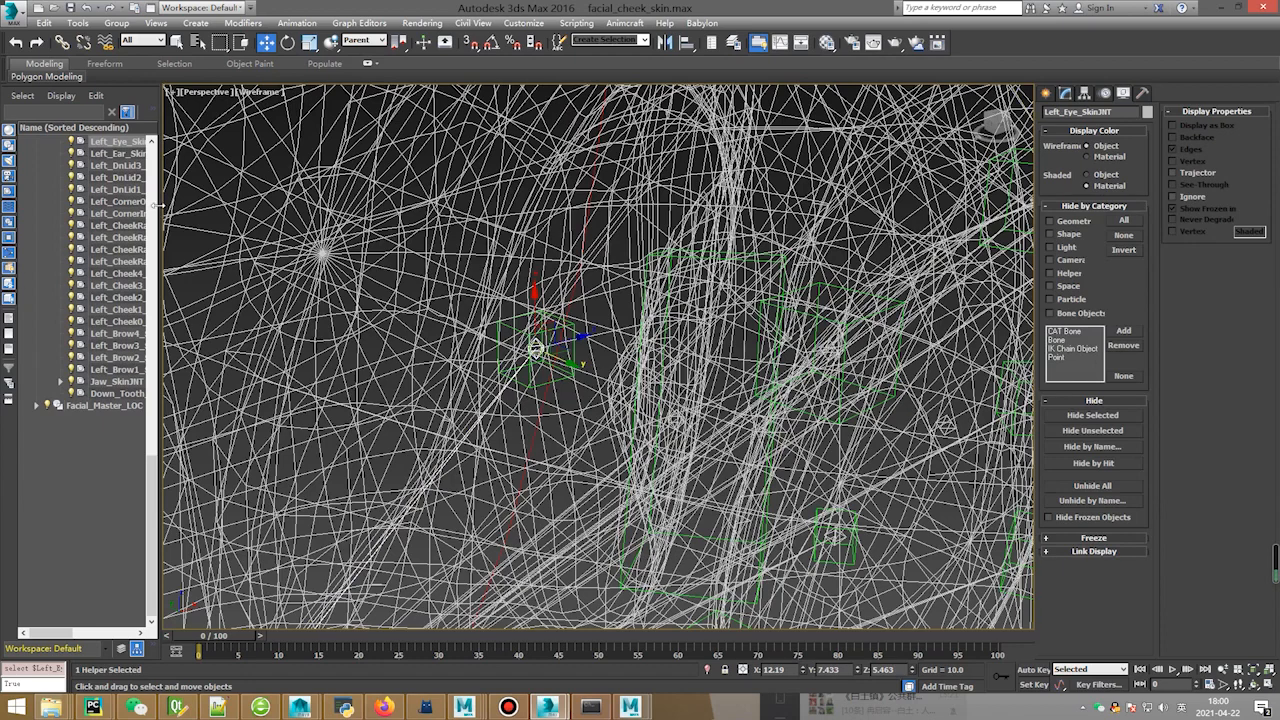
left_click_drag(163, 214, 222, 214)
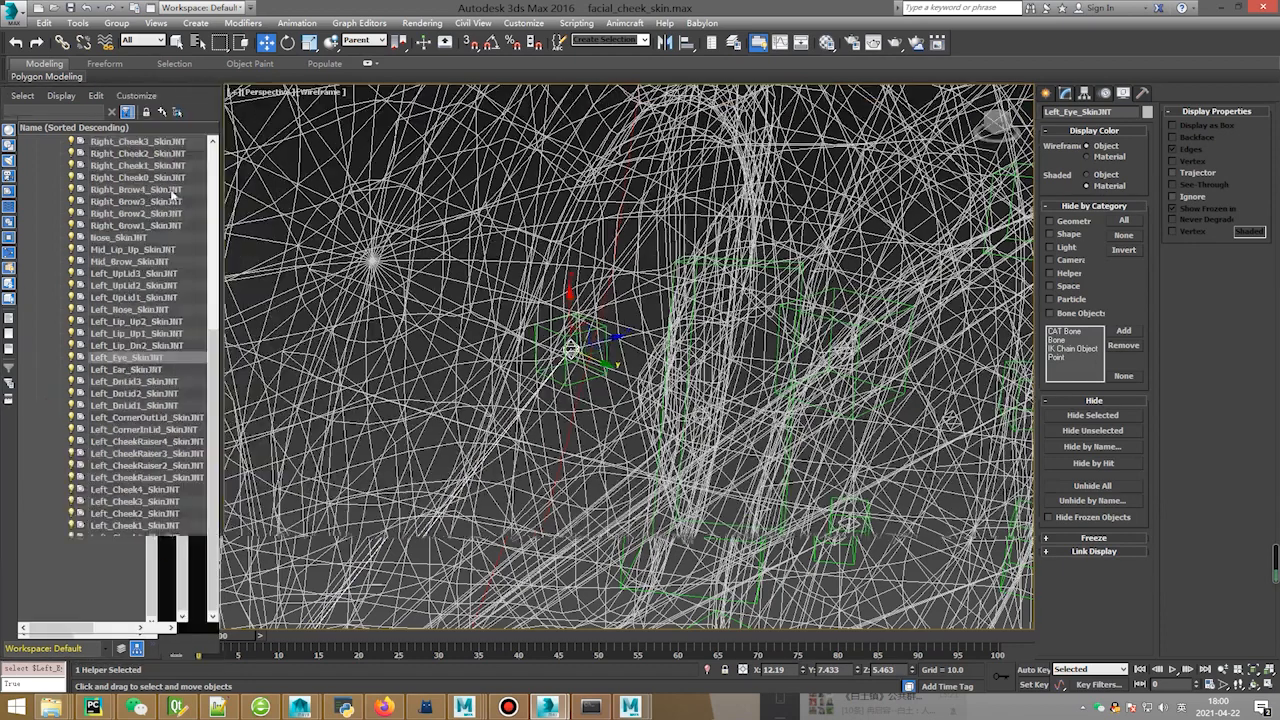
left_click(167, 358)
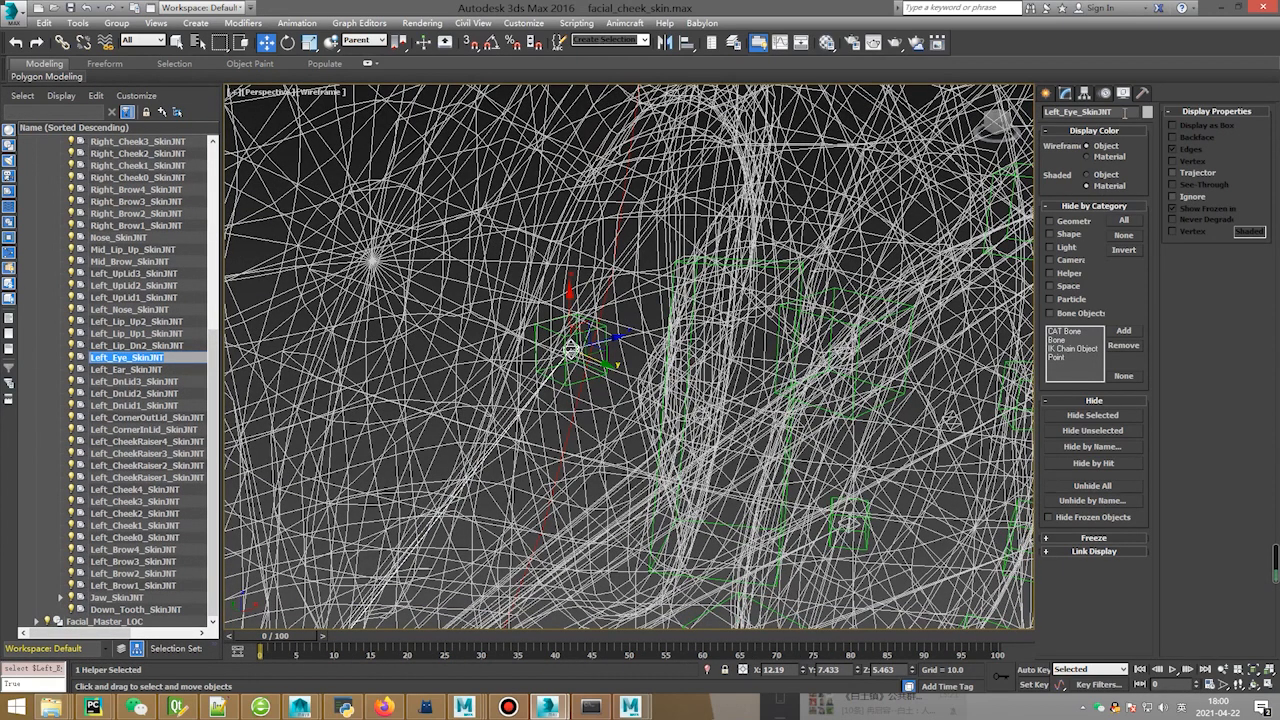
Copy the joint's name, return to shaded-with-edges display and reselect the L_eye1 eyeball.
left_click(1125, 113)
scroll(628, 356, "down", 4)
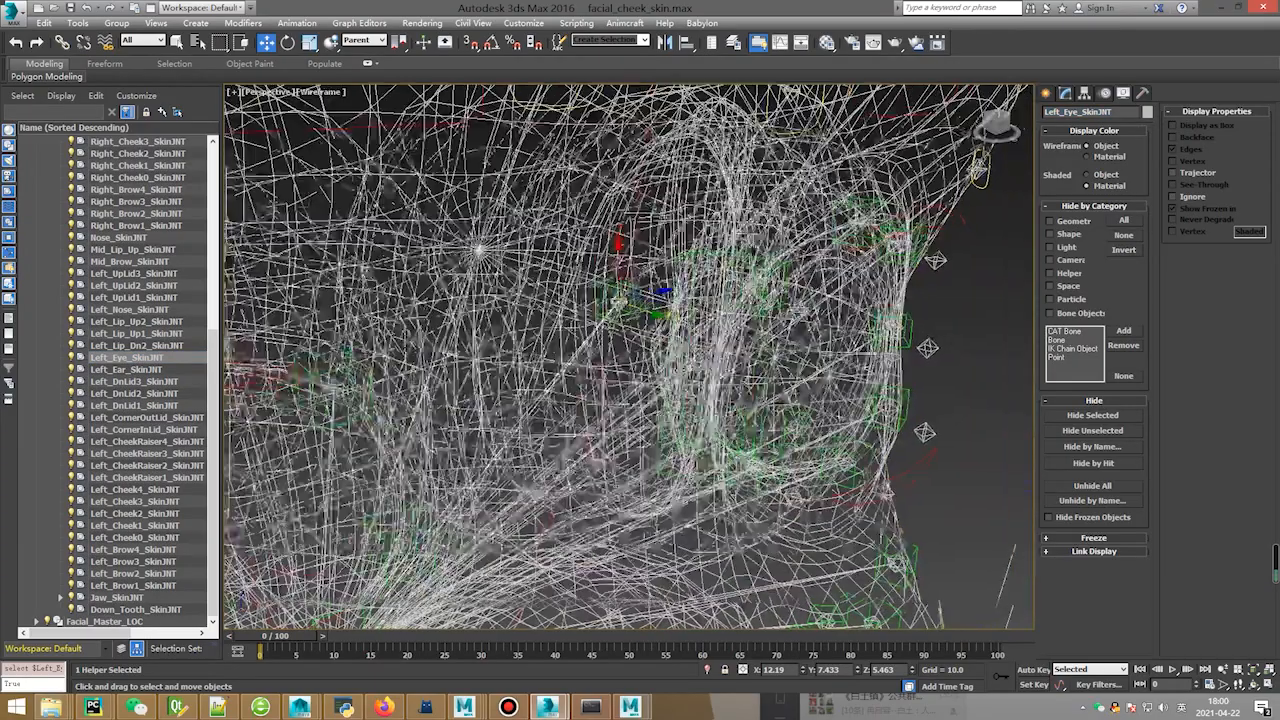
key("F3")
left_click(816, 350)
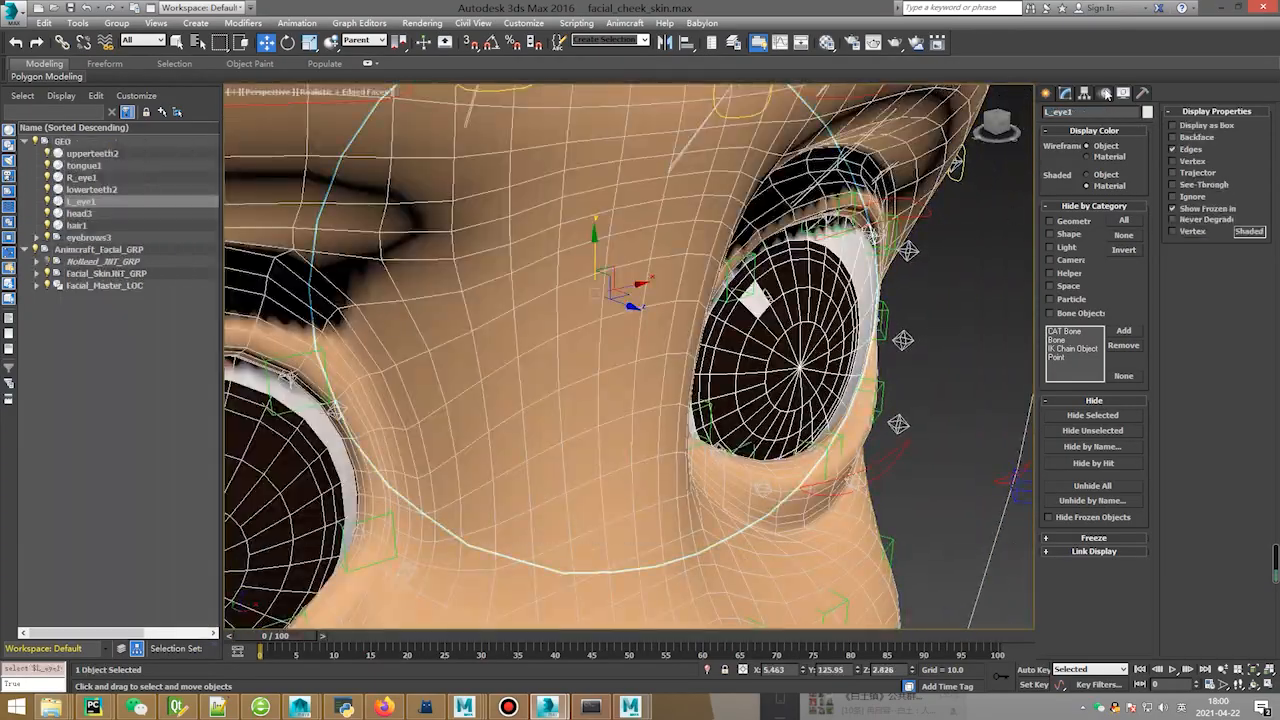
Add Left_Eye_SkinJNT, found under Animcraft_Facial_GRP > Facial_SkinJNT_GRP, as a bone in L_eye1's Skin.
left_click(1065, 93)
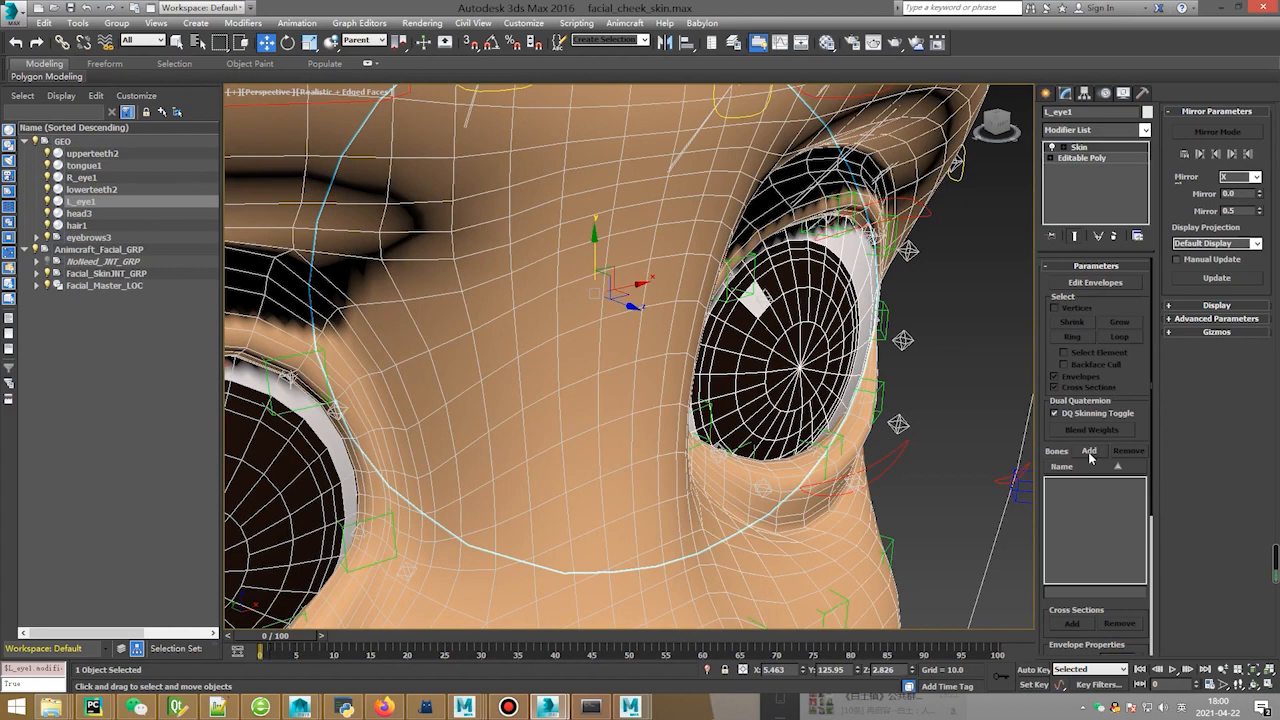
left_click(1089, 451)
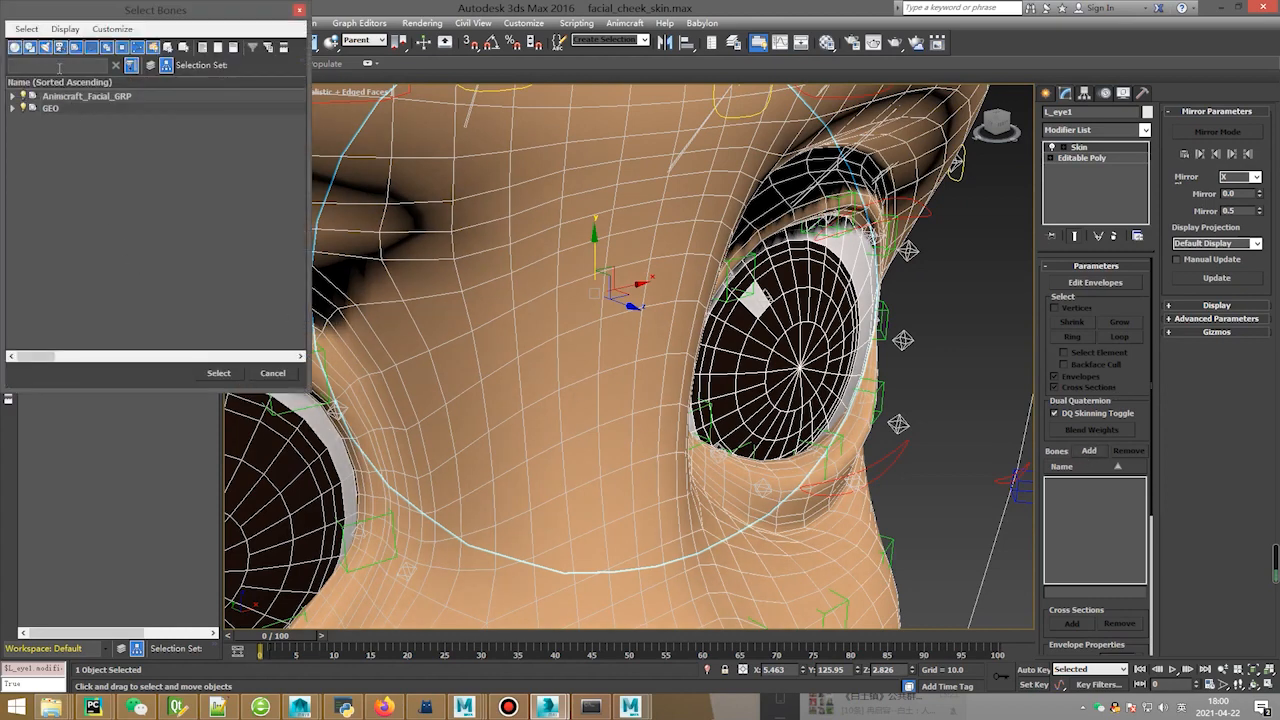
left_click(59, 67)
type("Left_Eye_SkinJNT")
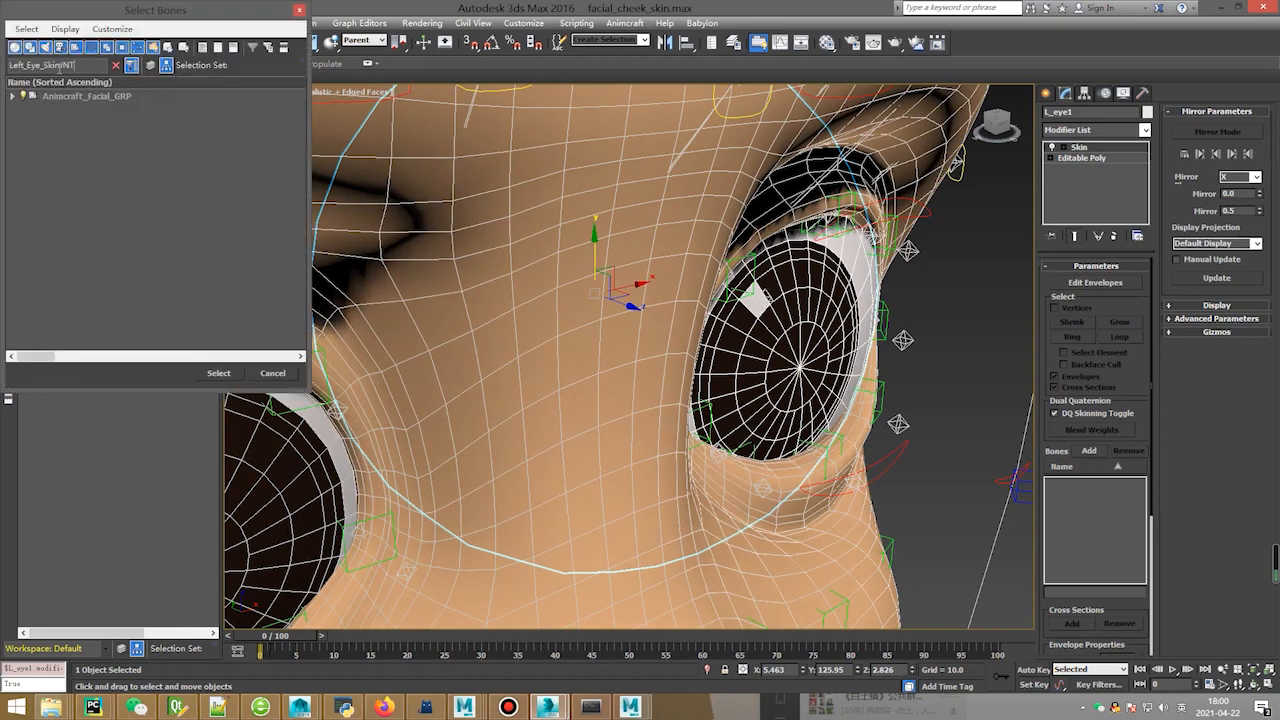
left_click(12, 96)
left_click(24, 108)
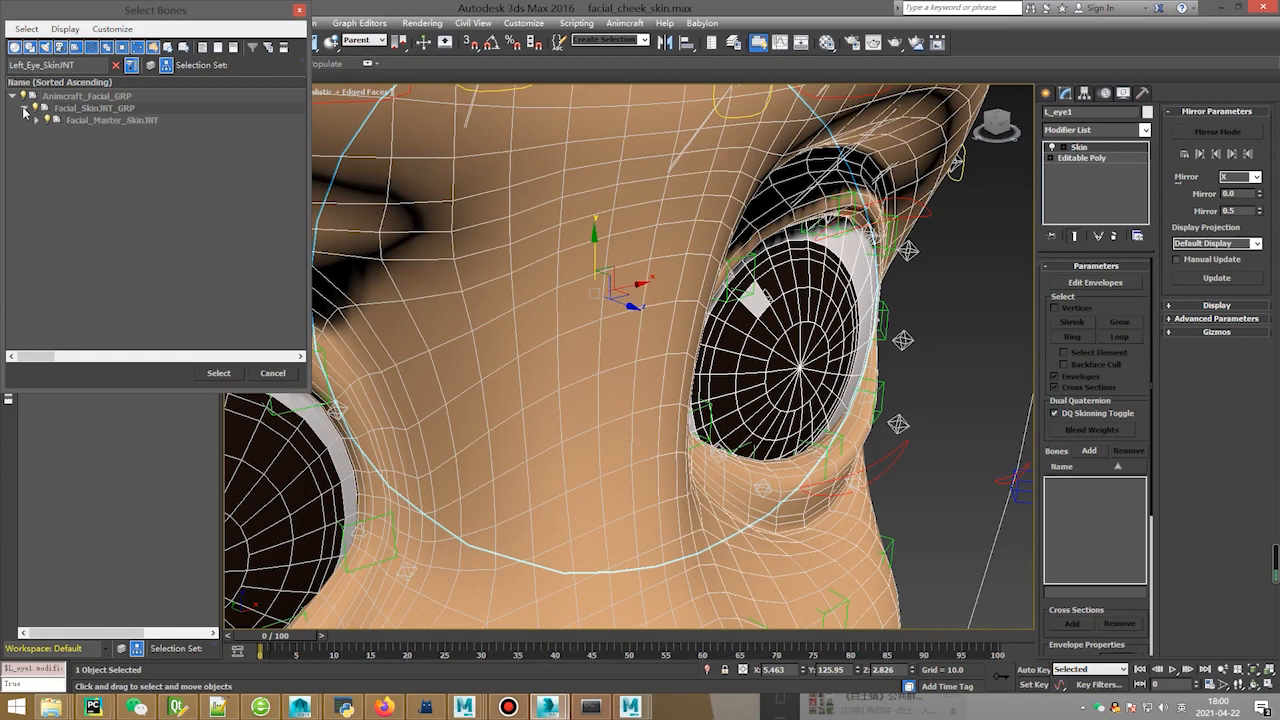
left_click(36, 120)
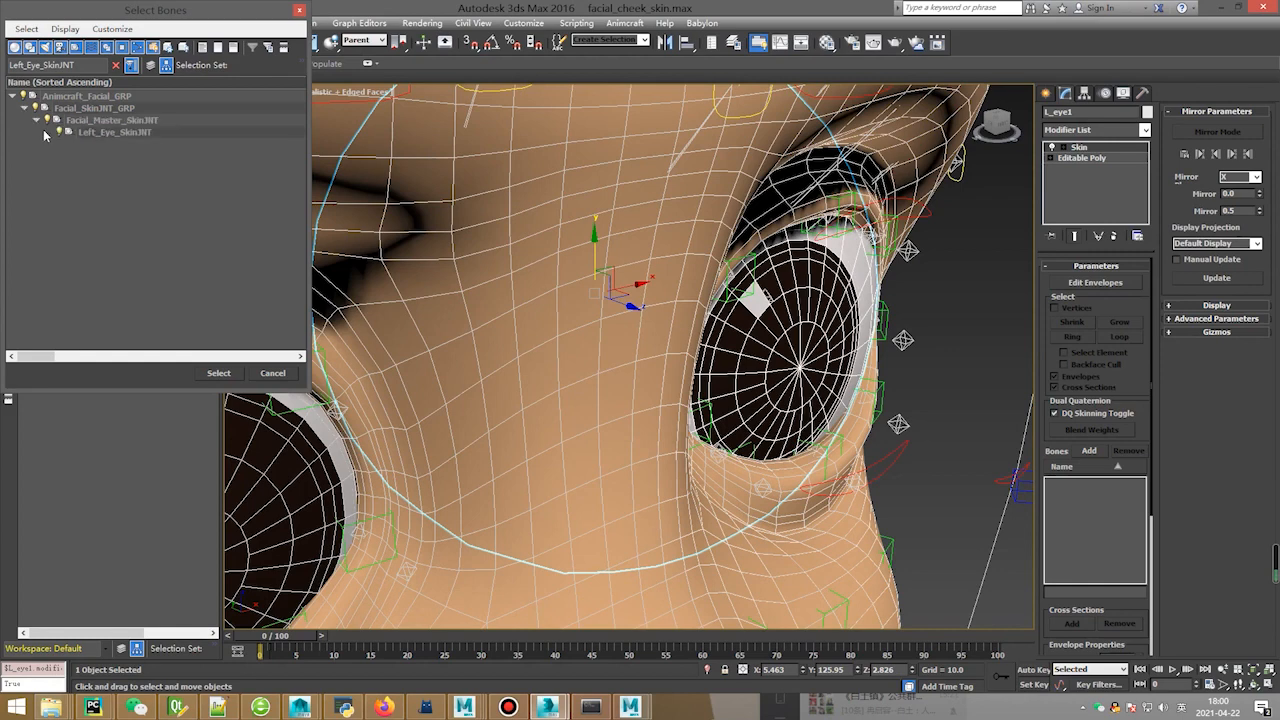
left_click(120, 133)
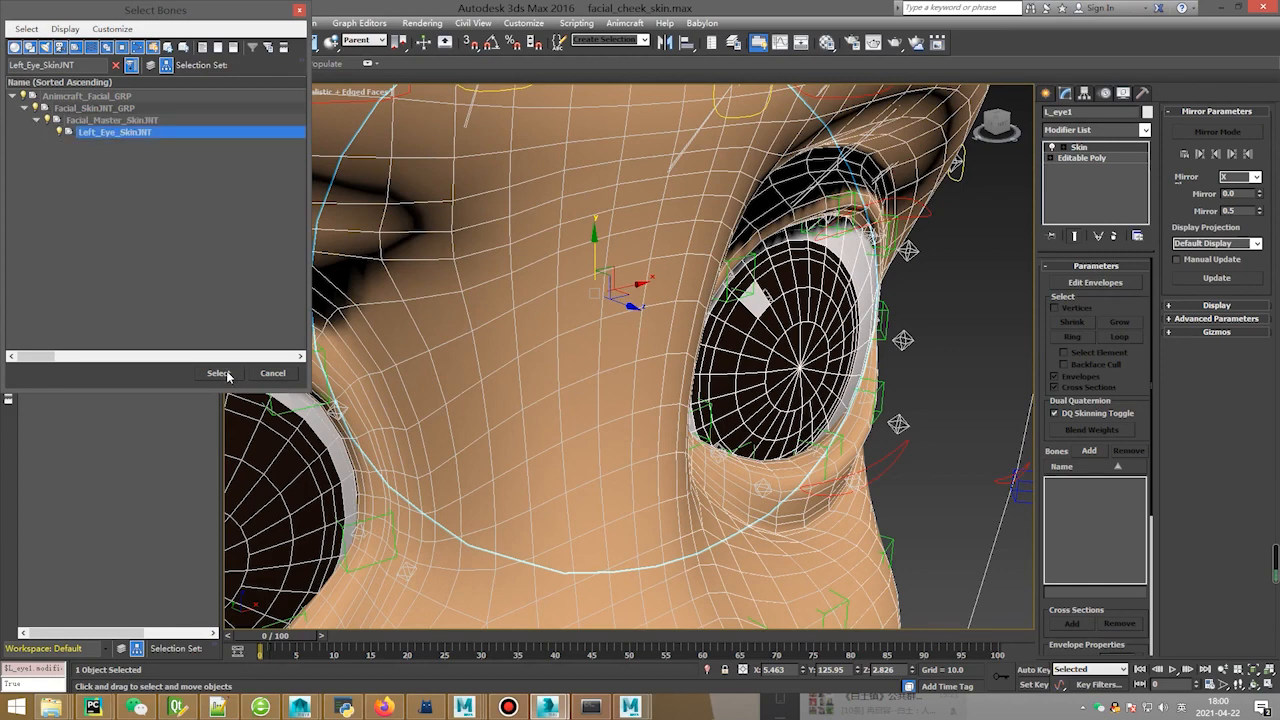
left_click(218, 373)
scroll(628, 356, "down", 5)
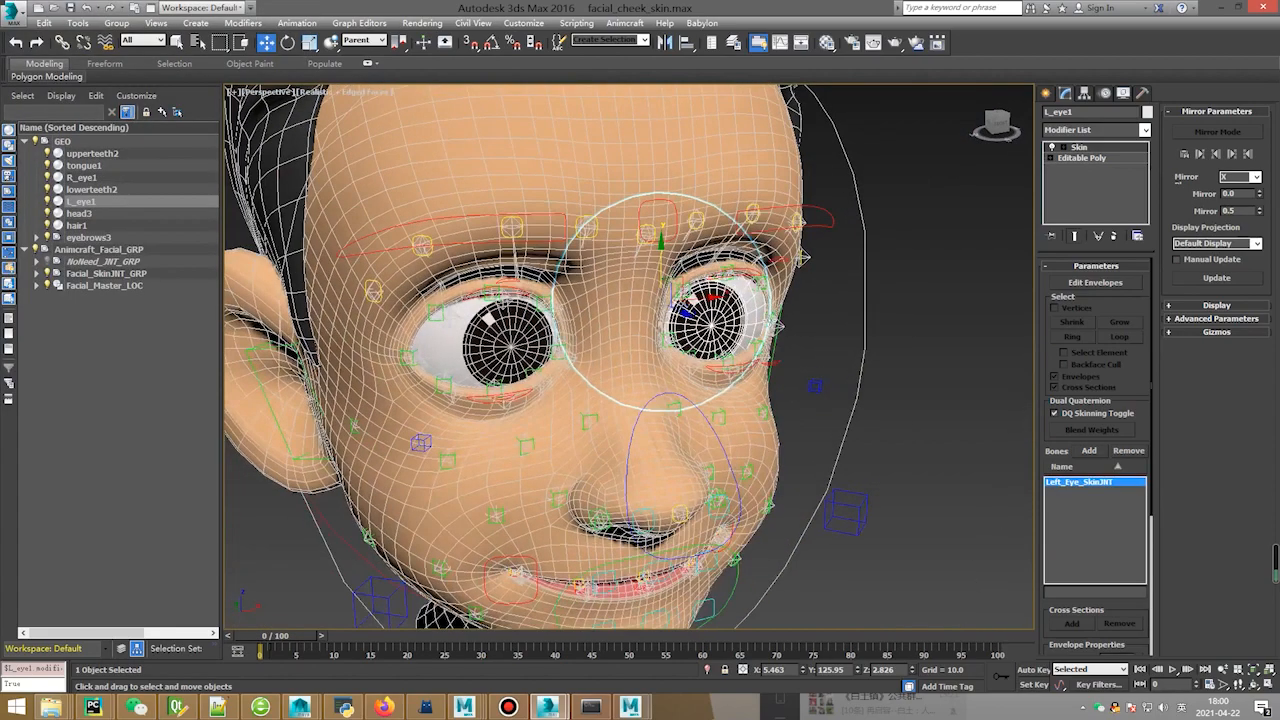
Move the Animcraft_Left_Eye_aim control upward to test that the left eyeball follows.
left_click(891, 483)
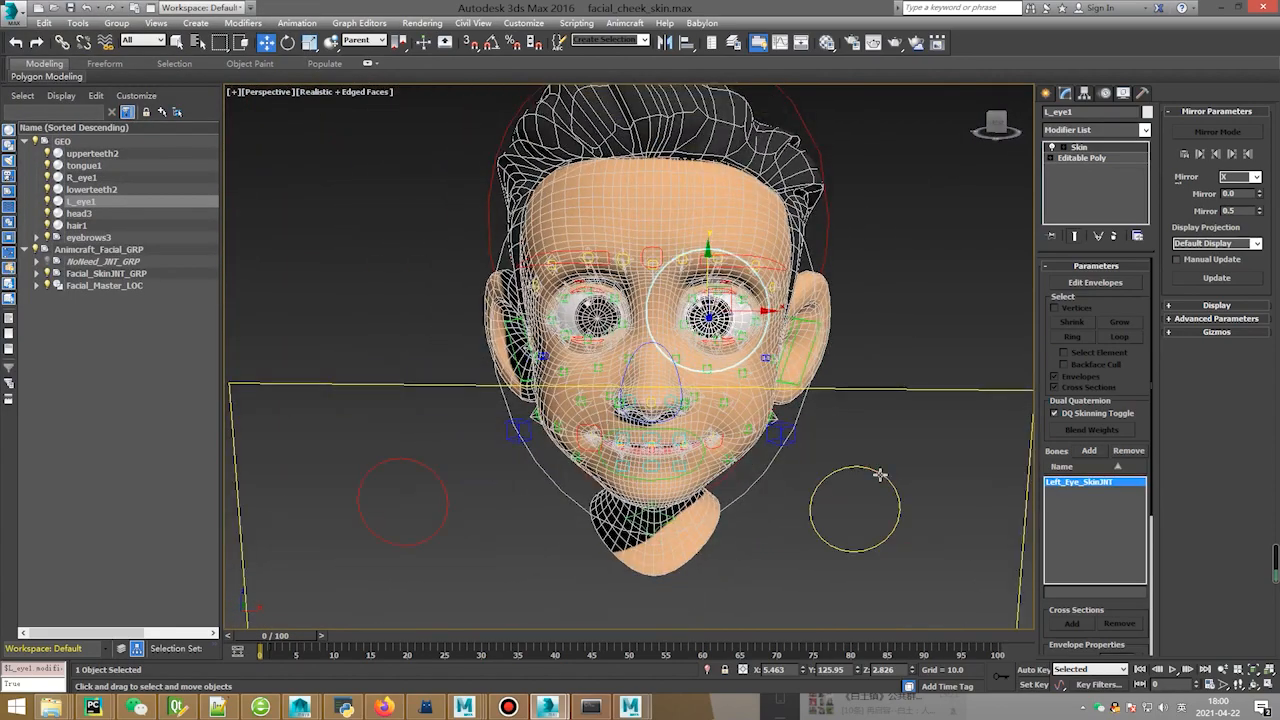
left_click_drag(858, 502, 928, 454)
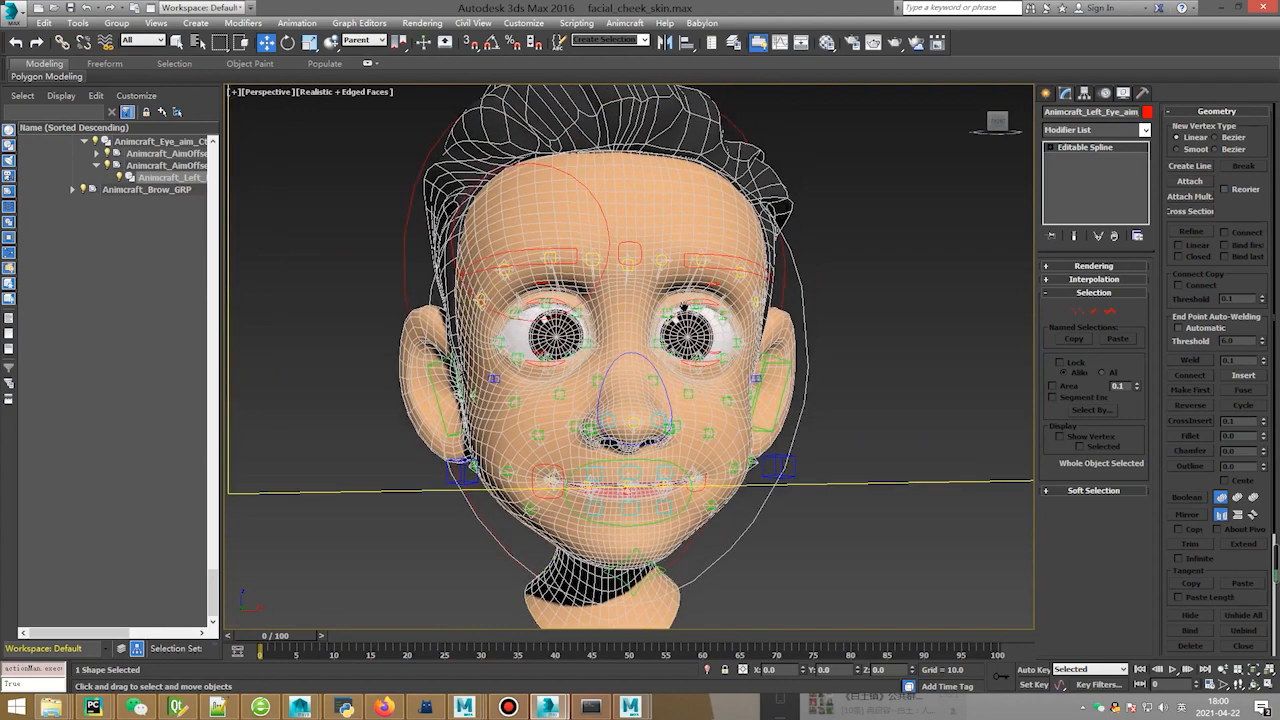
mouse_move(548, 707)
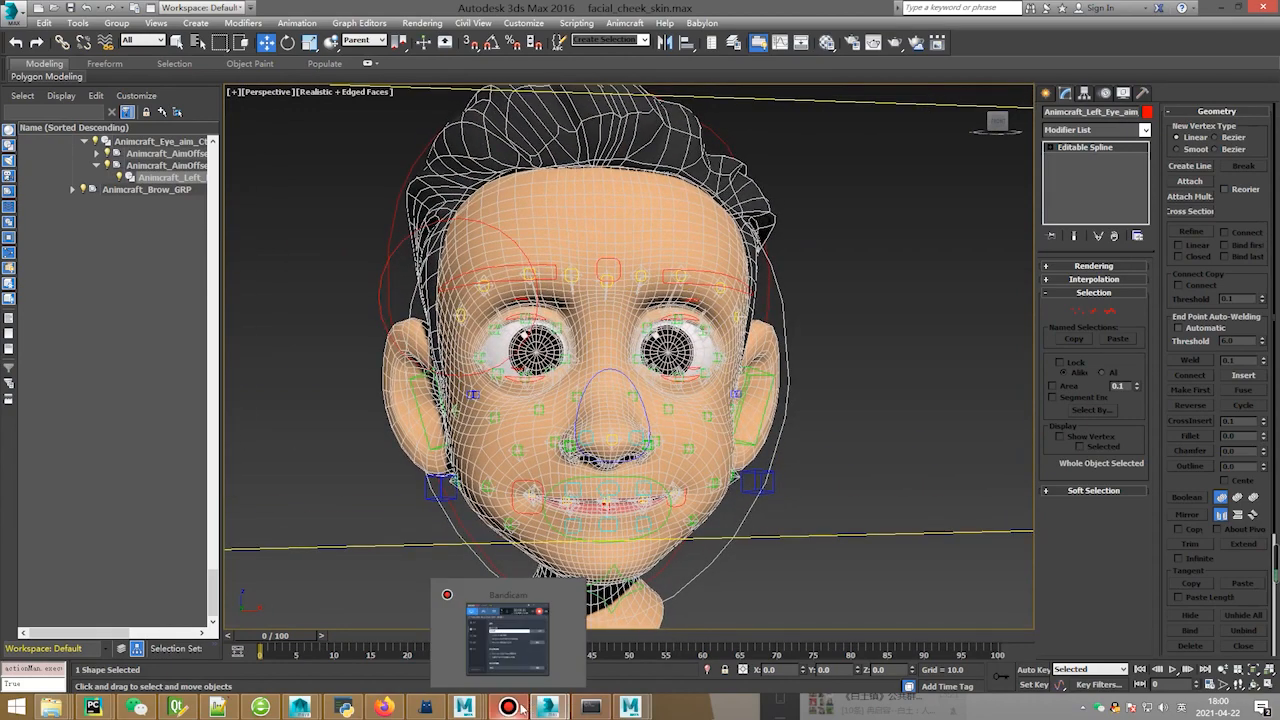